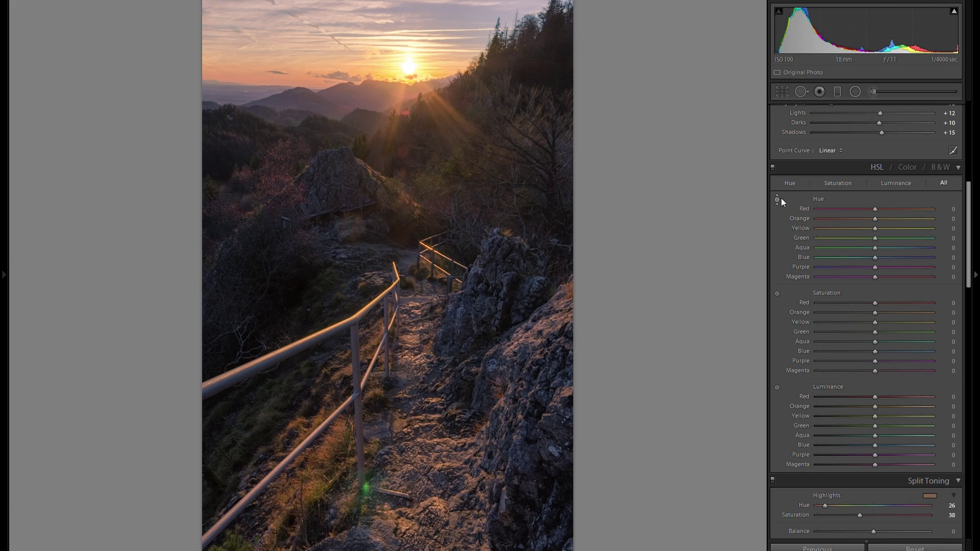
Use targeted hue adjustments on the sunset sky and rocks: Orange +1, Yellow -7, Blue -2, Purple -1
{"action": "left_click", "coordinate": [777, 199]}
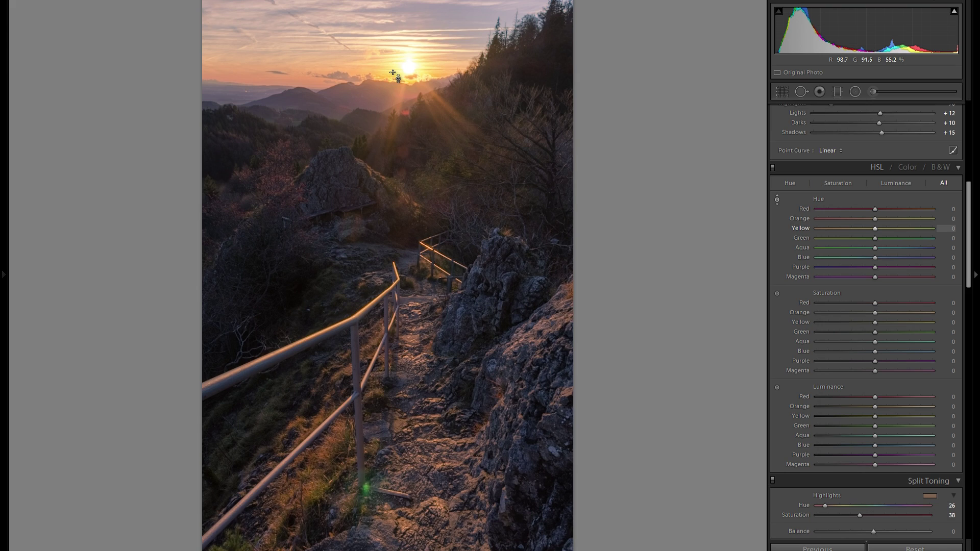
{"action": "mouse_move", "coordinate": [409, 67]}
{"action": "left_mouse_down"}
{"action": "mouse_move", "coordinate": [408, 97]}
{"action": "mouse_move", "coordinate": [408, 61]}
{"action": "left_mouse_up"}
{"action": "left_click_drag", "start_coordinate": [394, 77], "coordinate": [394, 82]}
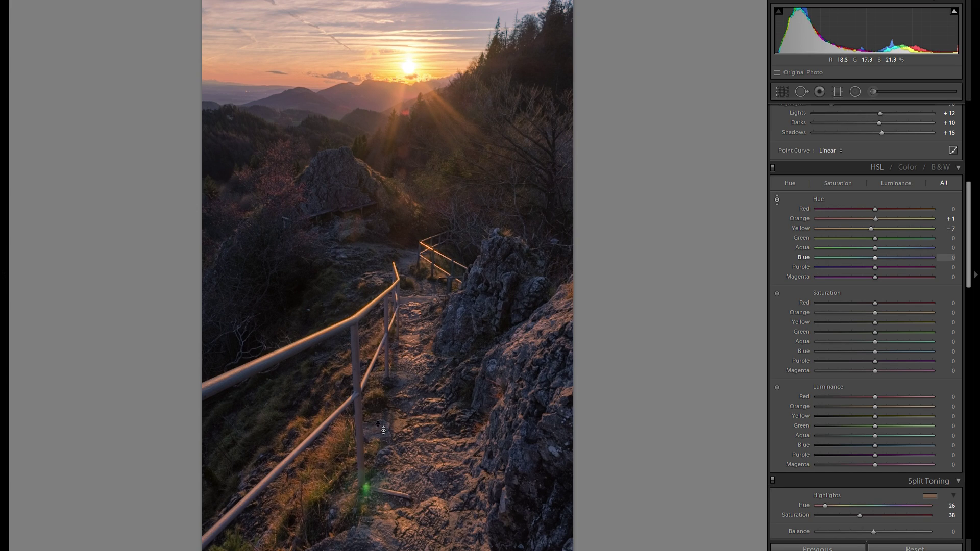
{"action": "left_click_drag", "start_coordinate": [464, 312], "coordinate": [464, 278]}
Raise color saturation with targeted adjustments on the sky and rocks: Orange +3, Yellow +13, Blue +3
{"action": "left_click", "coordinate": [777, 294]}
{"action": "left_click_drag", "start_coordinate": [447, 49], "coordinate": [404, 65]}
{"action": "left_click_drag", "start_coordinate": [467, 315], "coordinate": [467, 310]}
Adjust color luminance by targeting the sky and rocks: Orange -3, Yellow -9, Blue +29, Purple +3
{"action": "left_click", "coordinate": [777, 387]}
{"action": "mouse_move", "coordinate": [392, 70]}
{"action": "left_mouse_down"}
{"action": "mouse_move", "coordinate": [393, 51]}
{"action": "mouse_move", "coordinate": [393, 71]}
{"action": "left_mouse_up"}
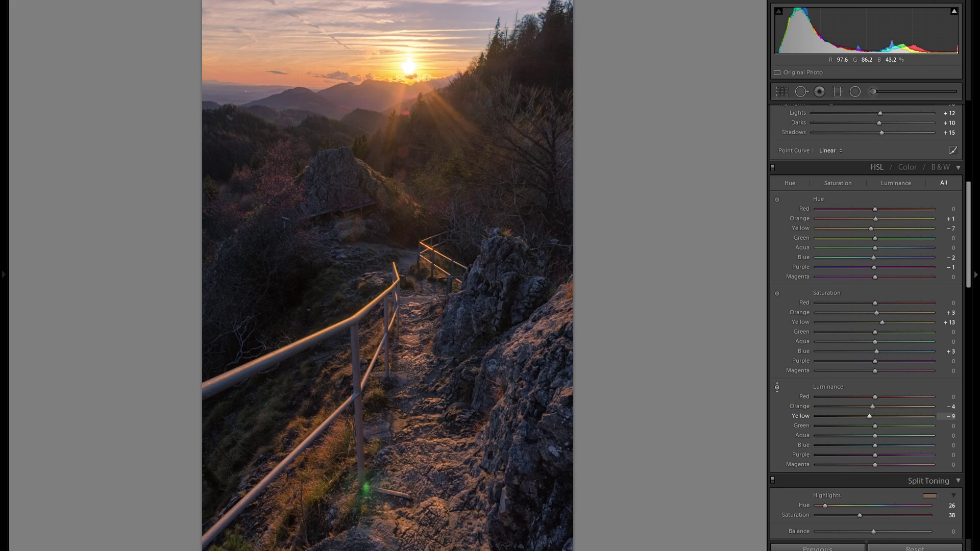
{"action": "left_click_drag", "start_coordinate": [393, 70], "coordinate": [392, 73]}
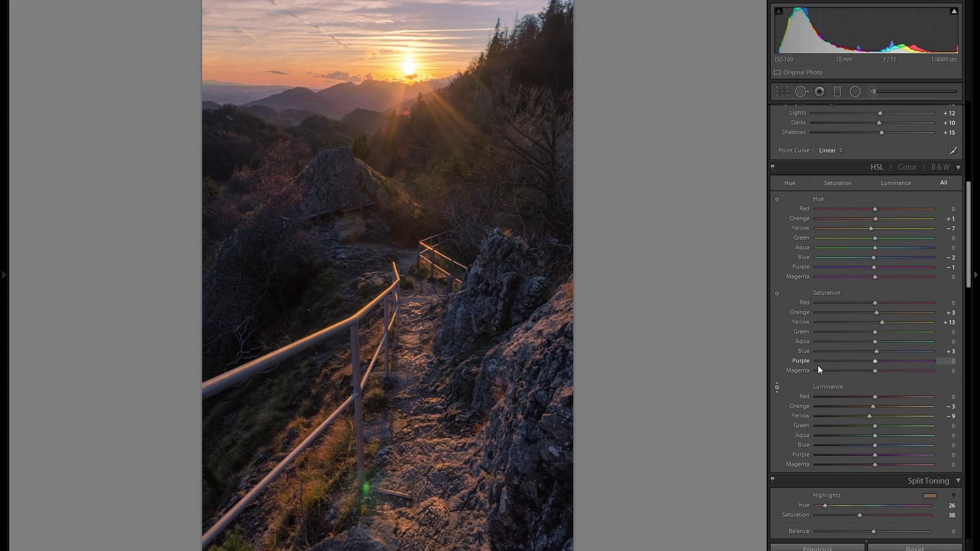
{"action": "left_click_drag", "start_coordinate": [466, 309], "coordinate": [466, 286]}
Compare the photo with and without the HSL adjustments, leaving them enabled
{"action": "left_click", "coordinate": [772, 167]}
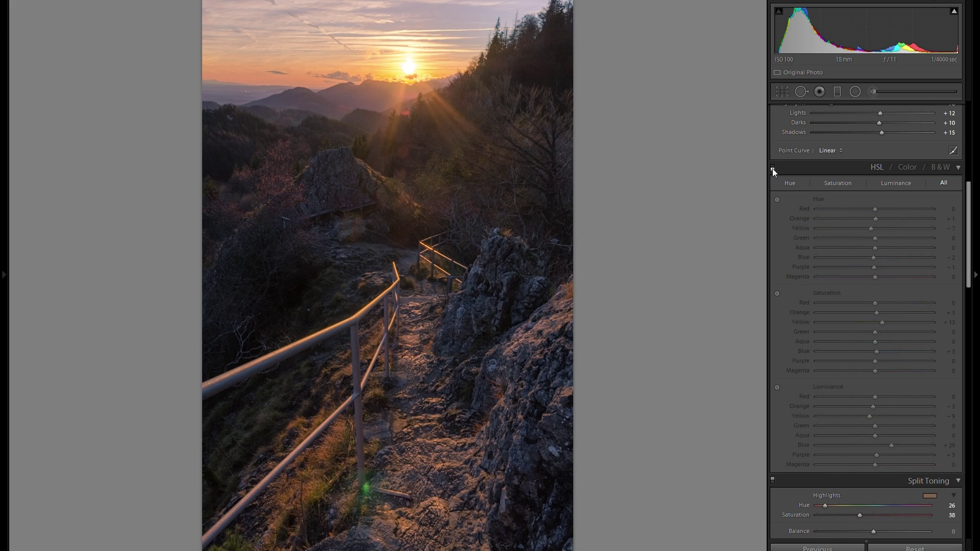
{"action": "left_click", "coordinate": [772, 167]}
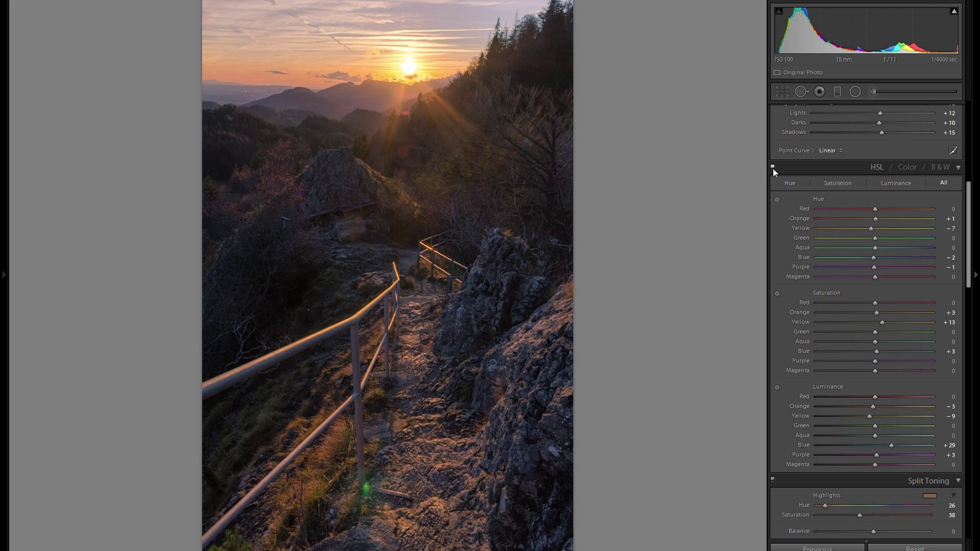
{"action": "left_click", "coordinate": [772, 166]}
{"action": "left_click", "coordinate": [773, 167]}
Set the sharpening amount to 60 and check the rocks and railing at close range
{"action": "scroll", "coordinate": [862, 347], "scroll_direction": "down", "scroll_amount": 5}
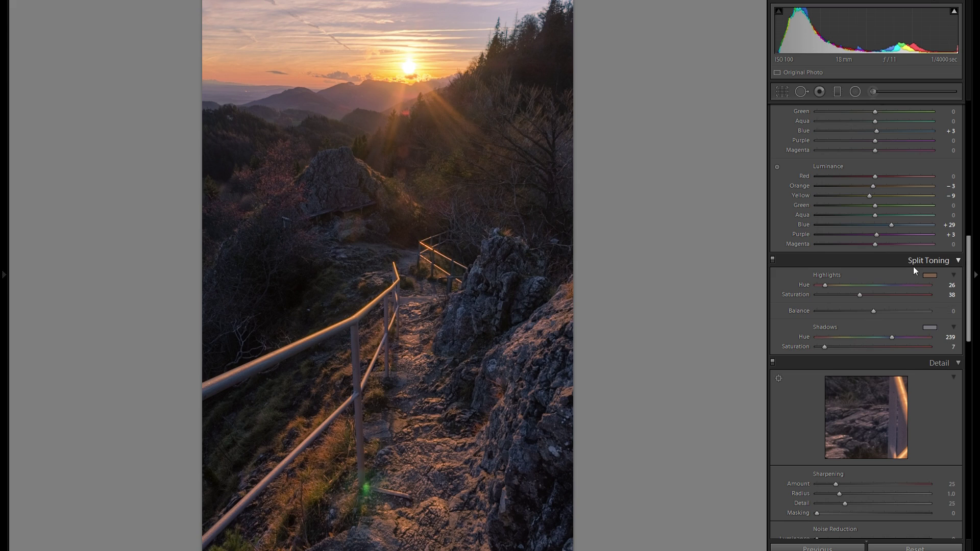
{"action": "scroll", "coordinate": [901, 266], "scroll_direction": "down", "scroll_amount": 2}
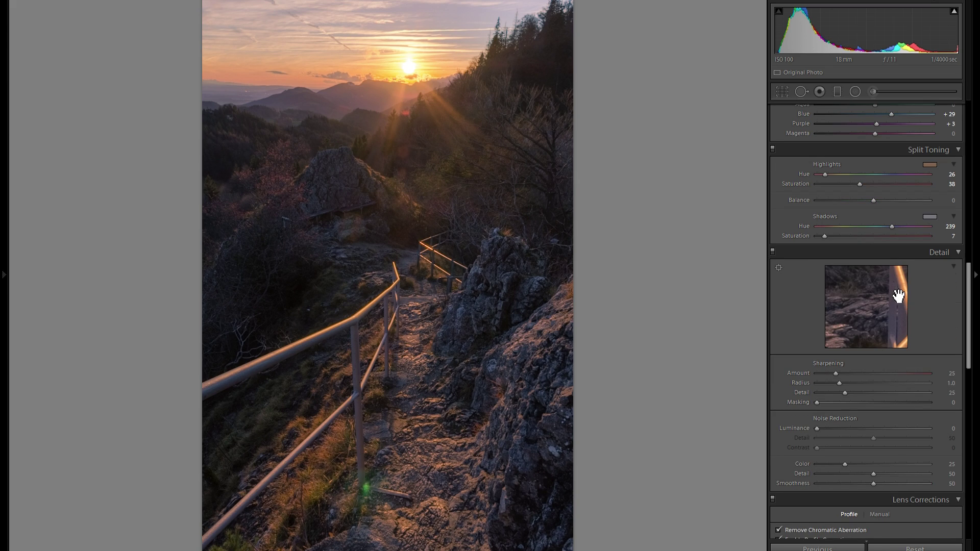
{"action": "scroll", "coordinate": [879, 300], "scroll_direction": "down", "scroll_amount": 2}
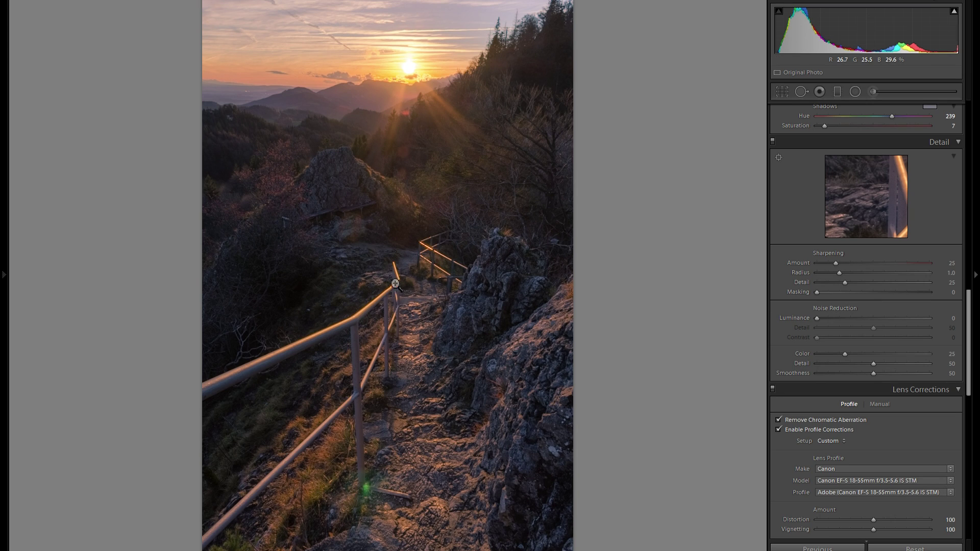
{"action": "left_click", "coordinate": [387, 277]}
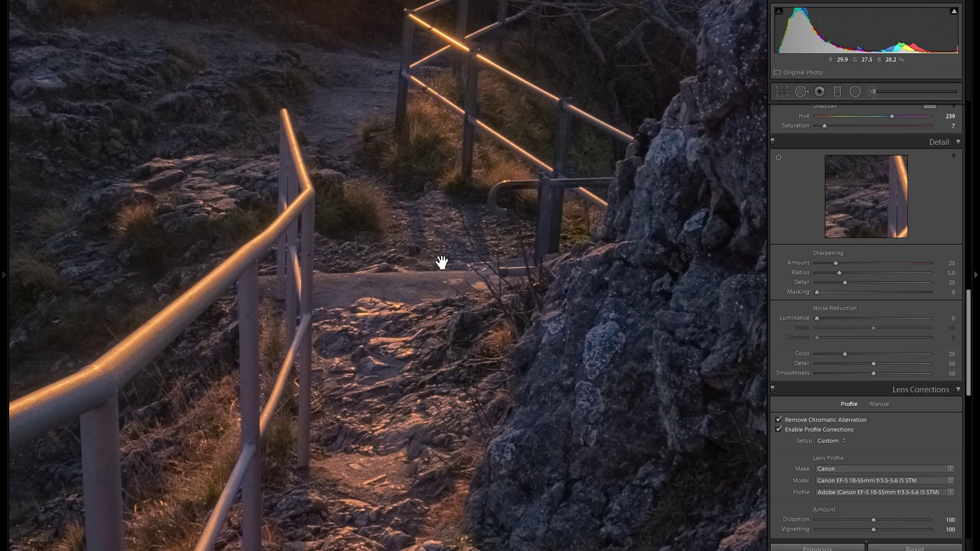
{"action": "left_click_drag", "start_coordinate": [475, 109], "coordinate": [505, 455]}
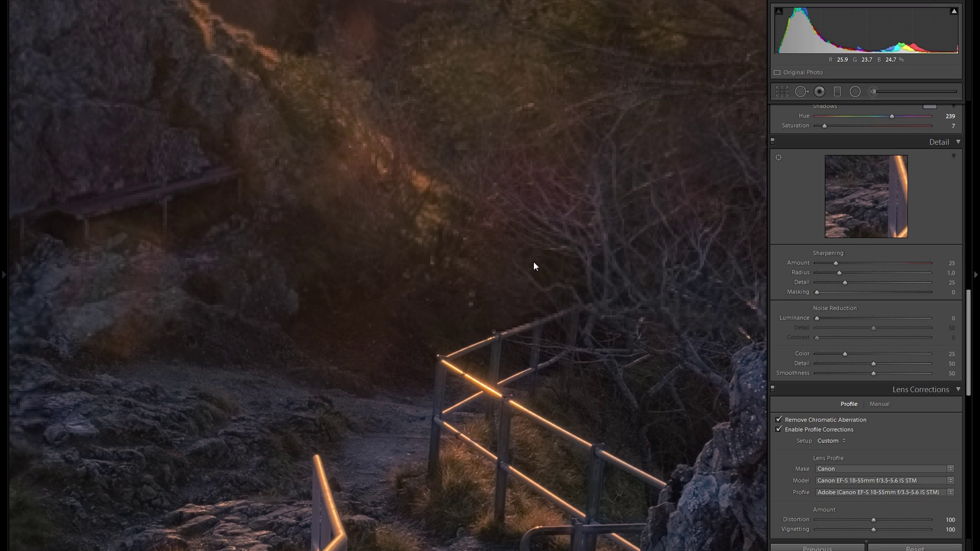
{"action": "left_click_drag", "start_coordinate": [510, 274], "coordinate": [553, 267]}
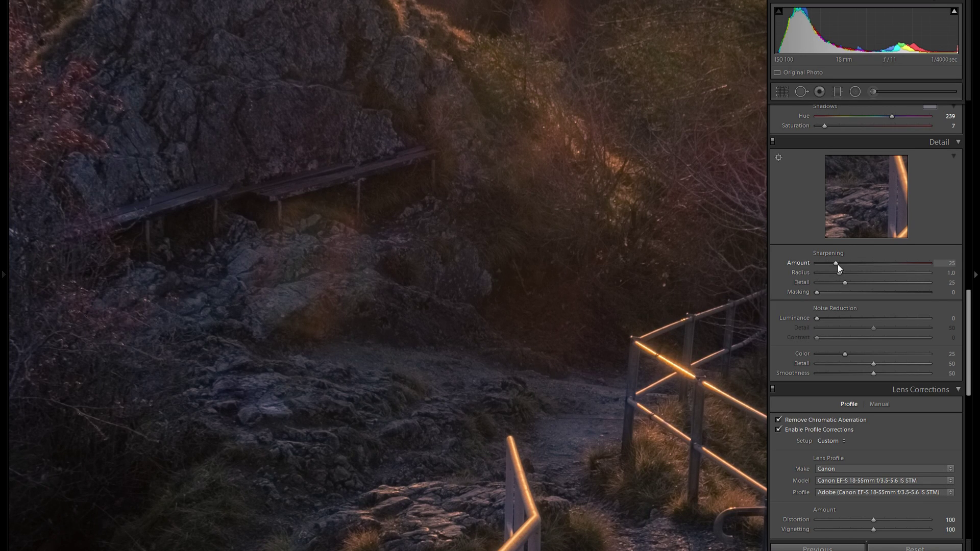
{"action": "left_click_drag", "start_coordinate": [835, 263], "coordinate": [862, 265]}
{"action": "left_click", "coordinate": [629, 239]}
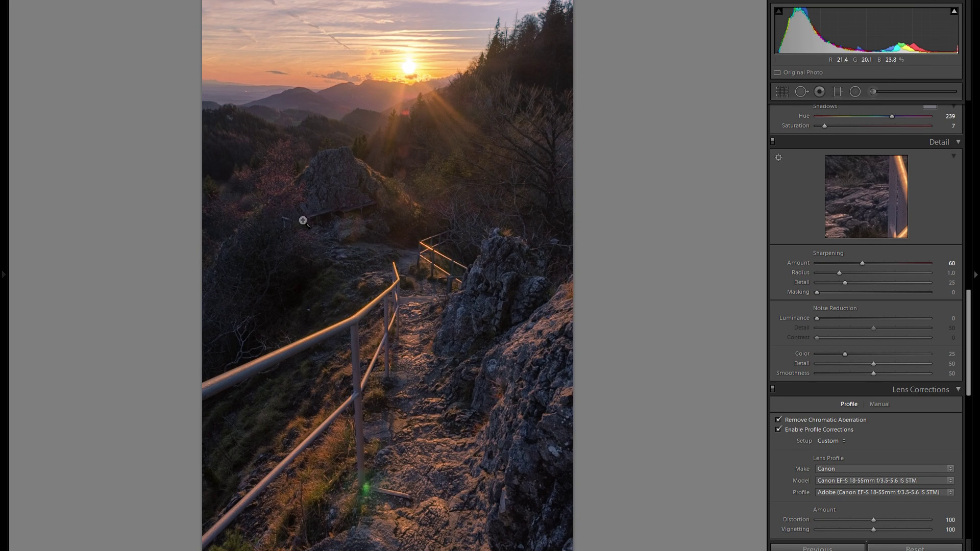
{"action": "left_click", "coordinate": [301, 221]}
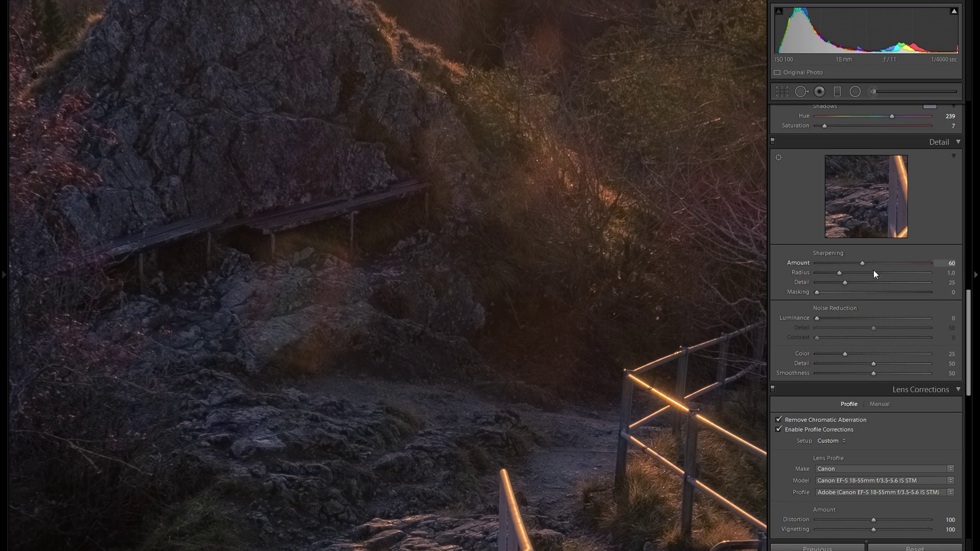
{"action": "left_click", "coordinate": [468, 266]}
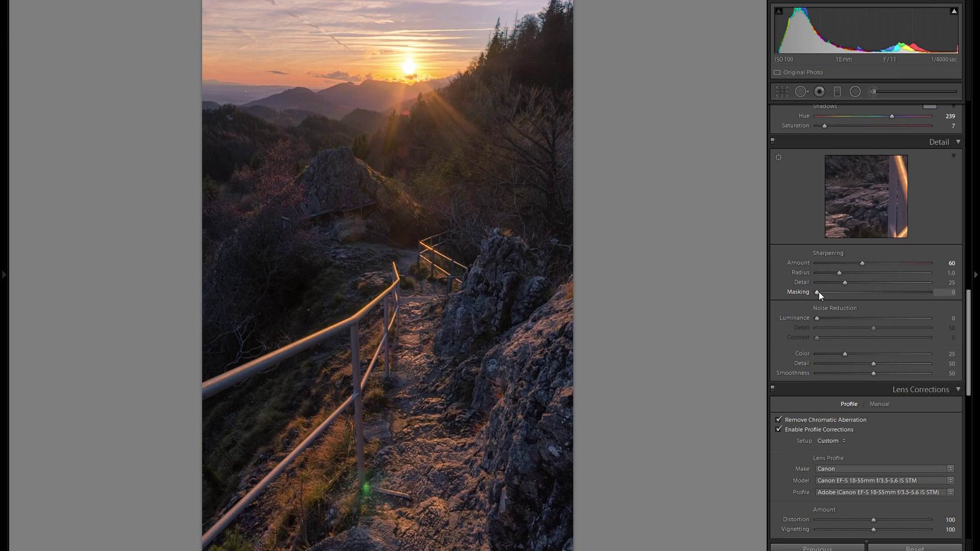
Set the sharpening masking to 50 while previewing the edge mask, so smooth areas are excluded
{"action": "left_click_drag", "start_coordinate": [828, 292], "coordinate": [862, 291]}
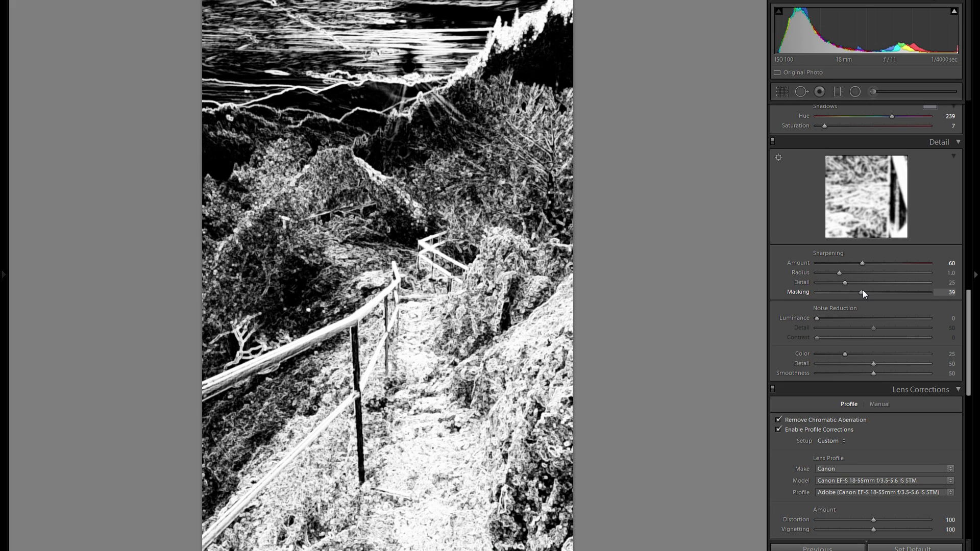
{"action": "left_click_drag", "start_coordinate": [862, 290], "coordinate": [862, 290]}
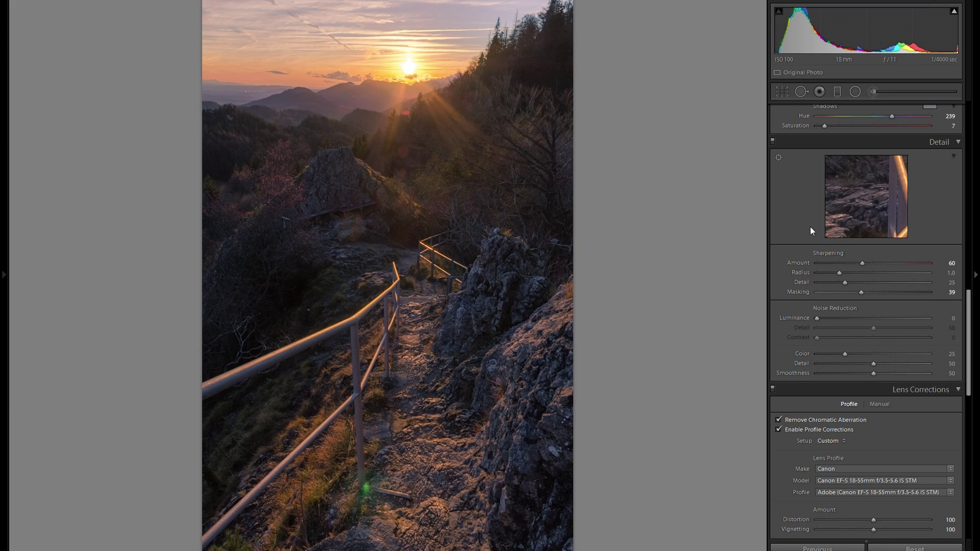
{"action": "key", "text": "alt"}
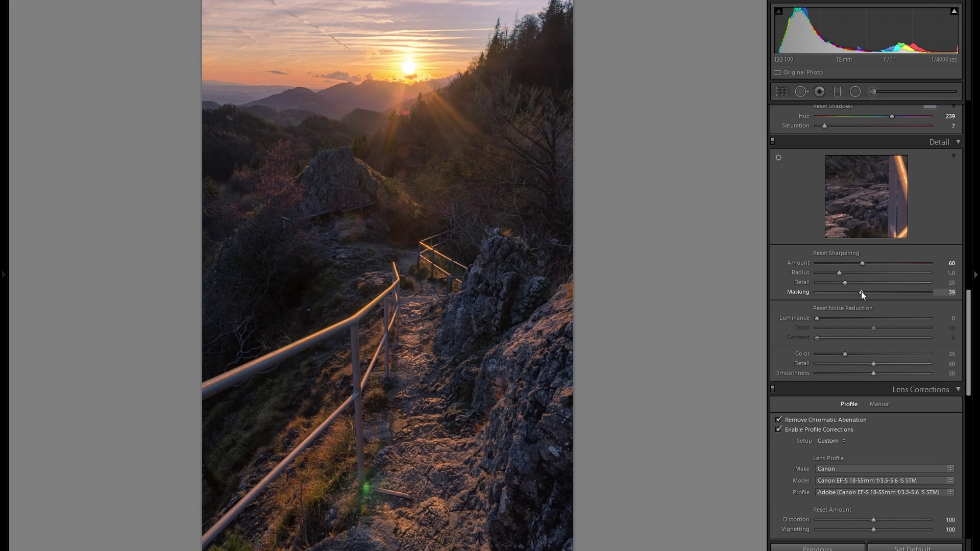
{"action": "mouse_move", "coordinate": [861, 291]}
{"action": "left_mouse_down"}
{"action": "mouse_move", "coordinate": [888, 296]}
{"action": "mouse_move", "coordinate": [872, 297]}
{"action": "left_mouse_up"}
Inspect the dark rocks up close, try a luminance noise reduction of 20, and return it to 0
{"action": "left_click", "coordinate": [358, 255]}
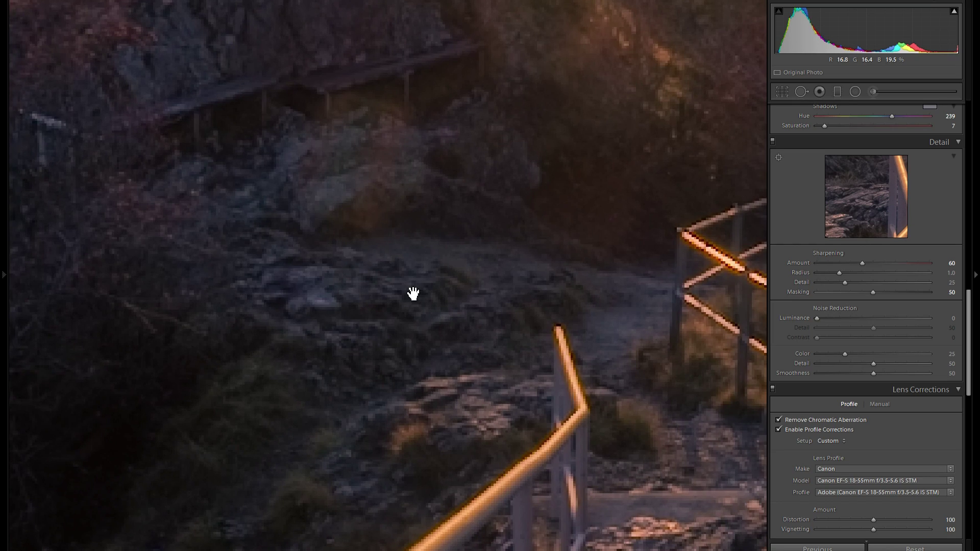
{"action": "left_click_drag", "start_coordinate": [461, 211], "coordinate": [314, 427]}
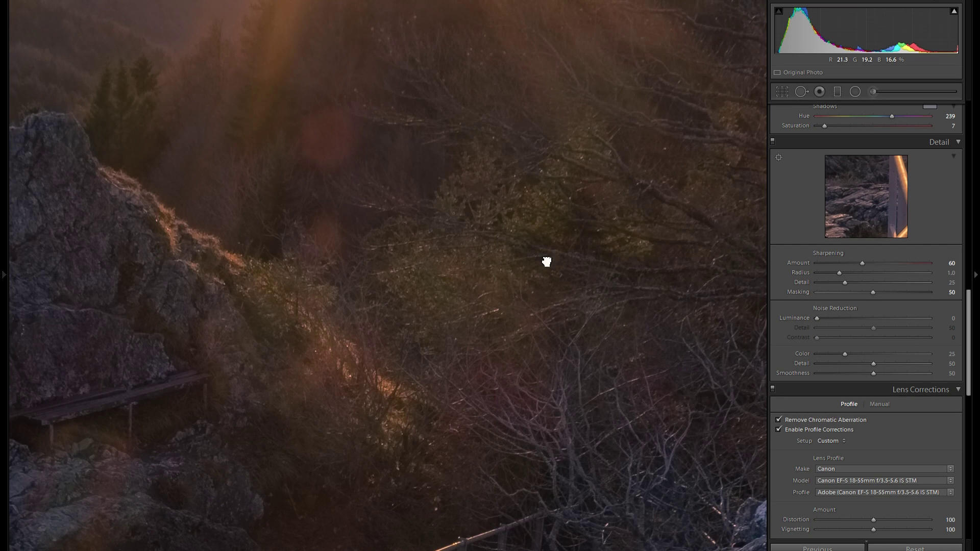
{"action": "left_click_drag", "start_coordinate": [545, 261], "coordinate": [573, 245]}
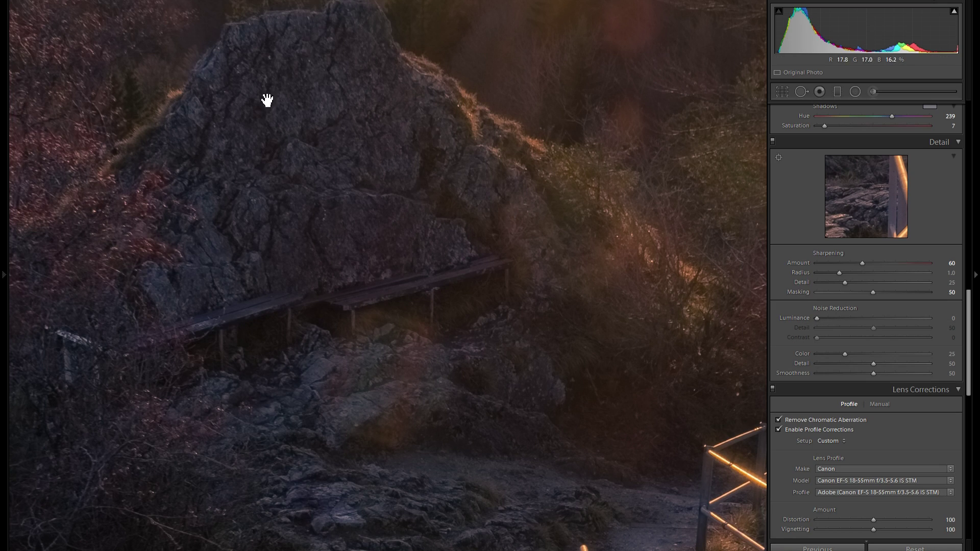
{"action": "mouse_move", "coordinate": [817, 318]}
{"action": "left_mouse_down"}
{"action": "mouse_move", "coordinate": [845, 317]}
{"action": "mouse_move", "coordinate": [835, 319]}
{"action": "left_mouse_up"}
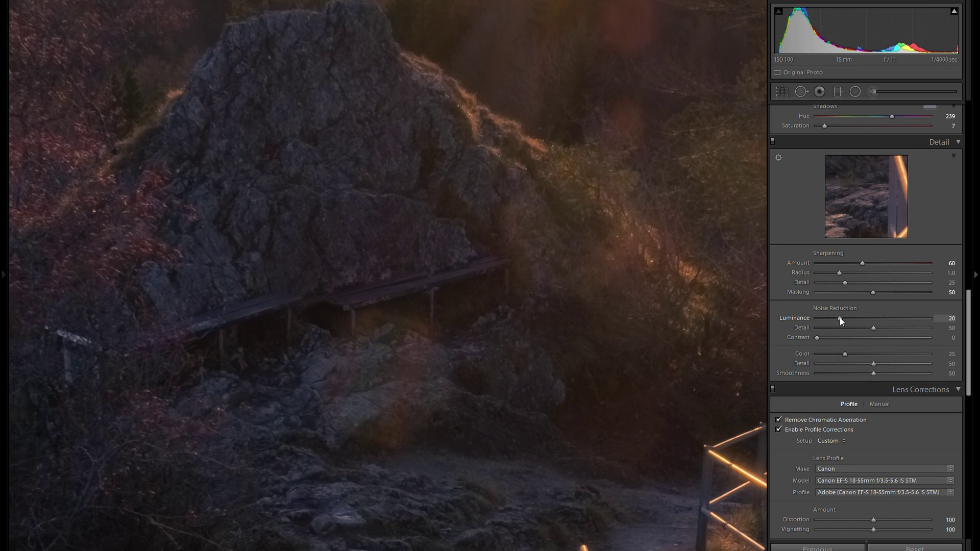
{"action": "left_click_drag", "start_coordinate": [840, 318], "coordinate": [683, 320]}
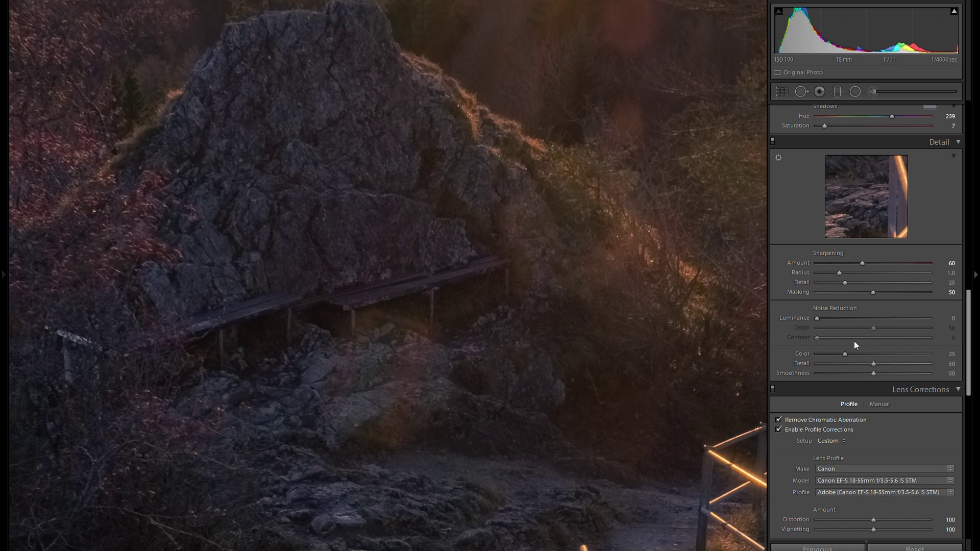
Set the color noise reduction to 100 and return to the full-image view
{"action": "scroll", "coordinate": [862, 337], "scroll_direction": "down", "scroll_amount": 3}
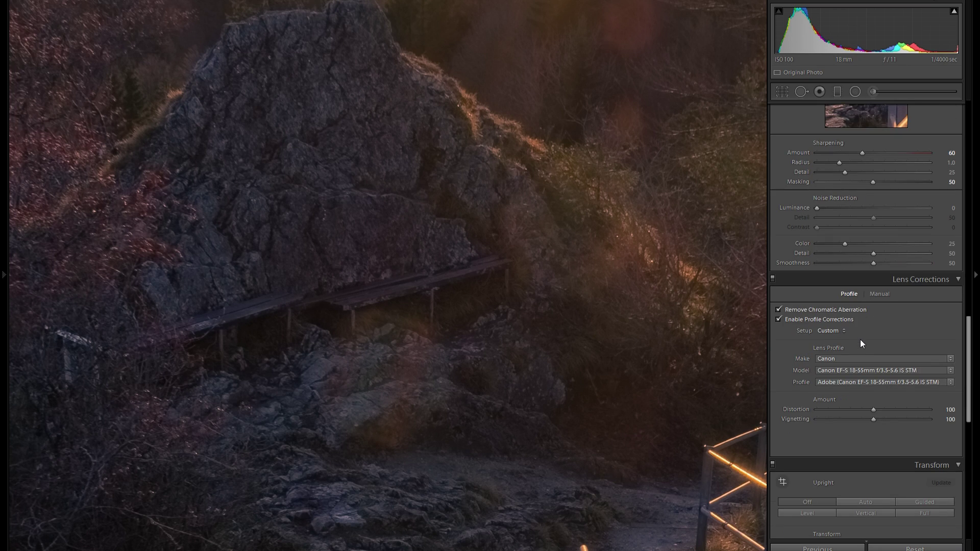
{"action": "scroll", "coordinate": [860, 342], "scroll_direction": "up", "scroll_amount": 3}
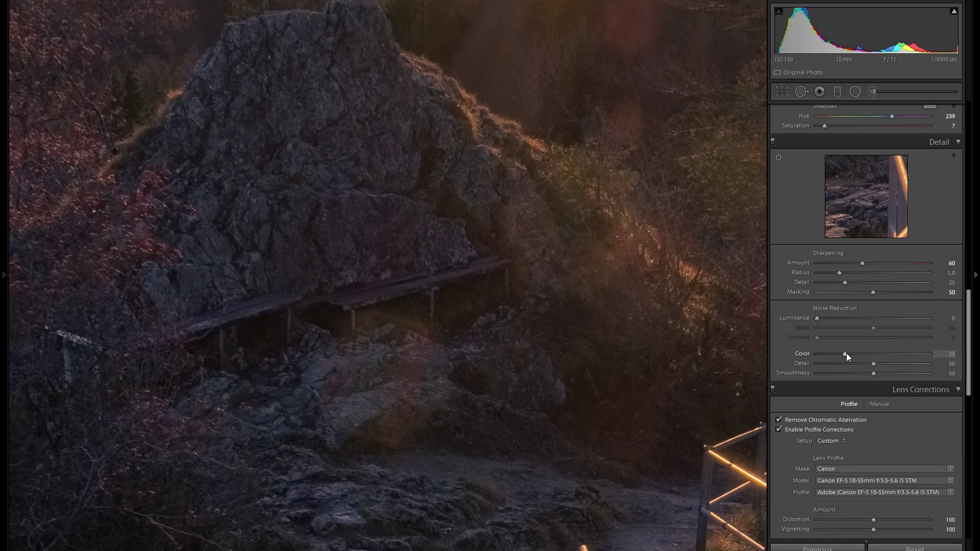
{"action": "left_click_drag", "start_coordinate": [845, 354], "coordinate": [929, 354]}
{"action": "double_click", "coordinate": [802, 354]}
{"action": "left_click_drag", "start_coordinate": [844, 358], "coordinate": [929, 354]}
{"action": "left_click", "coordinate": [522, 370]}
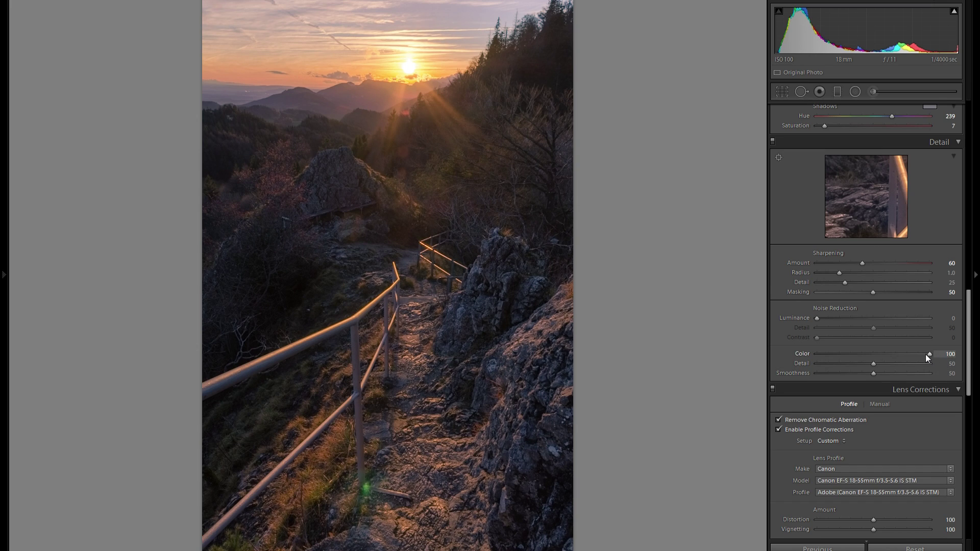
Review the profile and manual lens corrections and the Transform, Effects and Camera Calibration settings
{"action": "scroll", "coordinate": [926, 354], "scroll_direction": "down", "scroll_amount": 3}
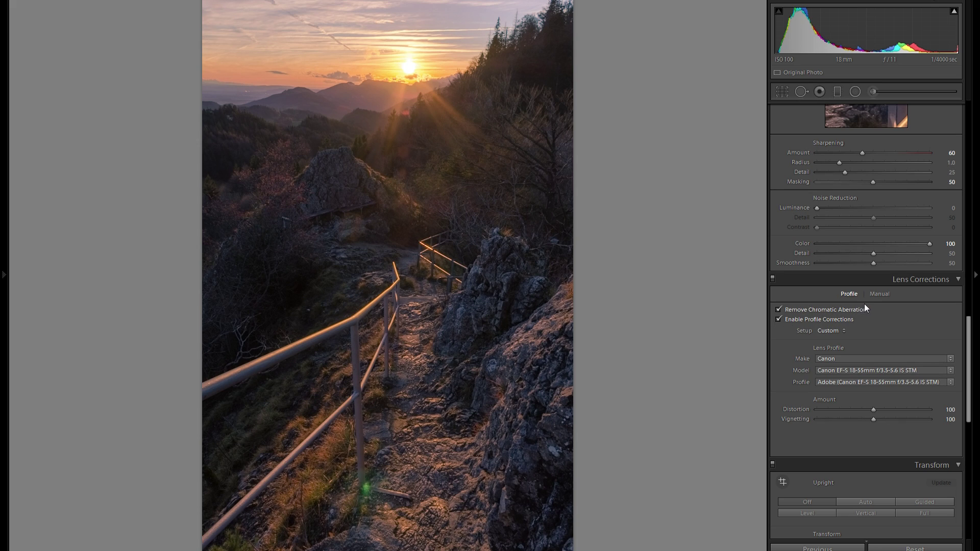
{"action": "left_click", "coordinate": [877, 295]}
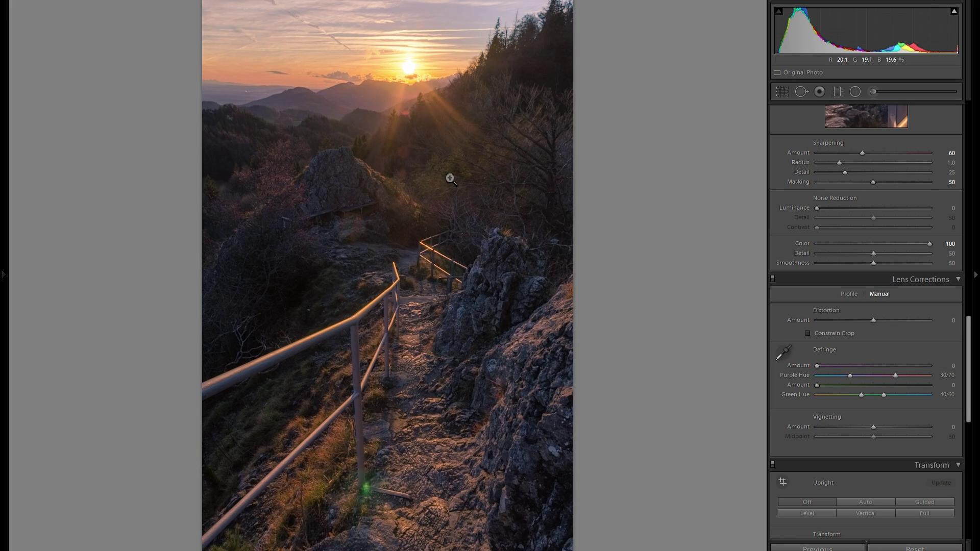
{"action": "left_click", "coordinate": [848, 294]}
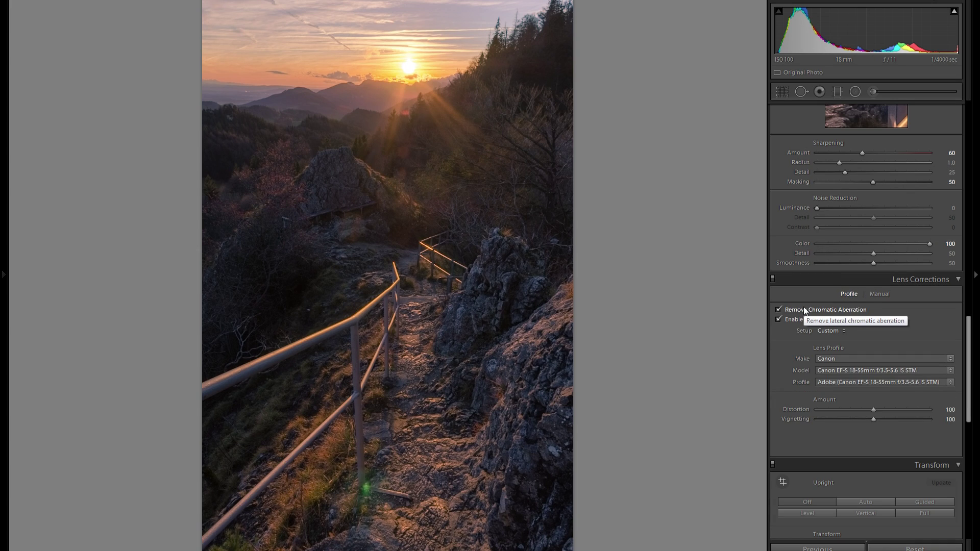
{"action": "scroll", "coordinate": [844, 351], "scroll_direction": "down", "scroll_amount": 3}
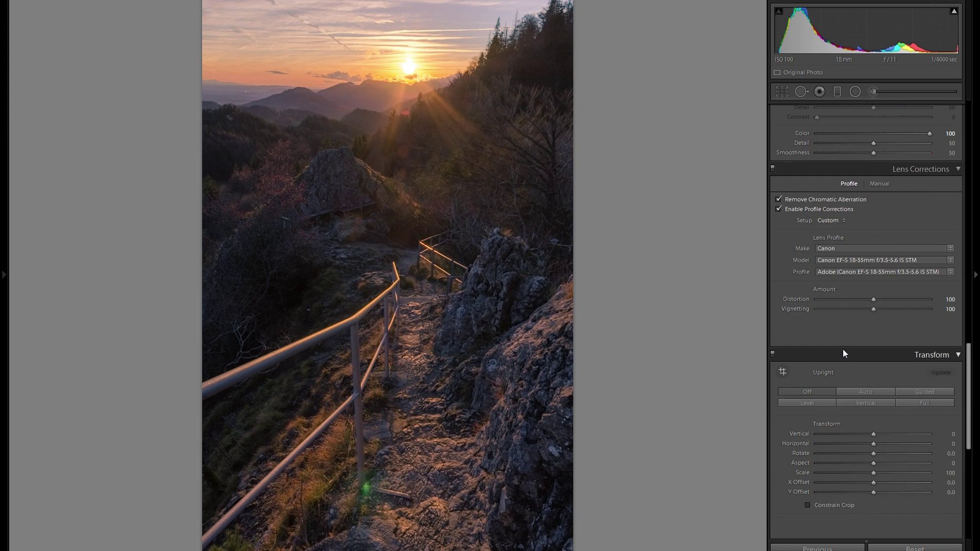
{"action": "scroll", "coordinate": [843, 353], "scroll_direction": "down", "scroll_amount": 4}
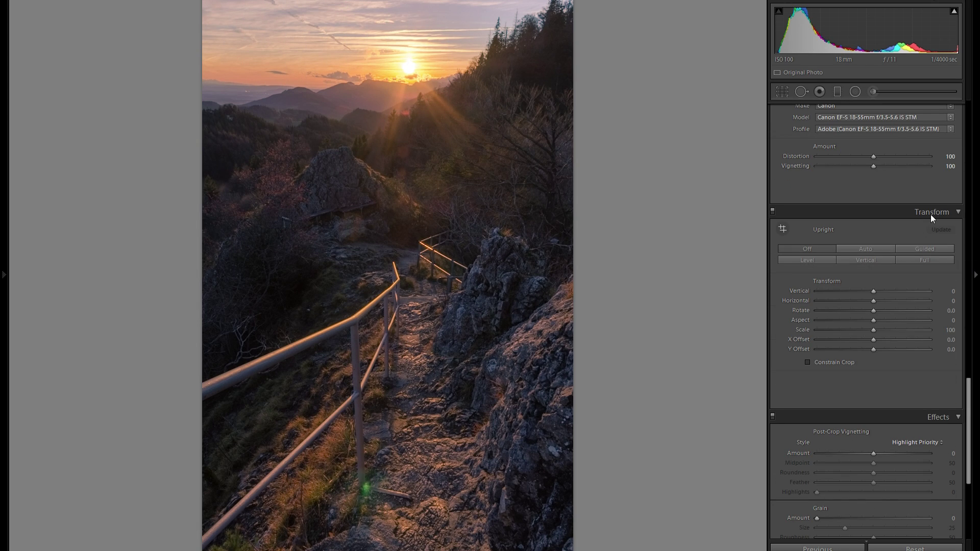
{"action": "scroll", "coordinate": [904, 222], "scroll_direction": "down", "scroll_amount": 5}
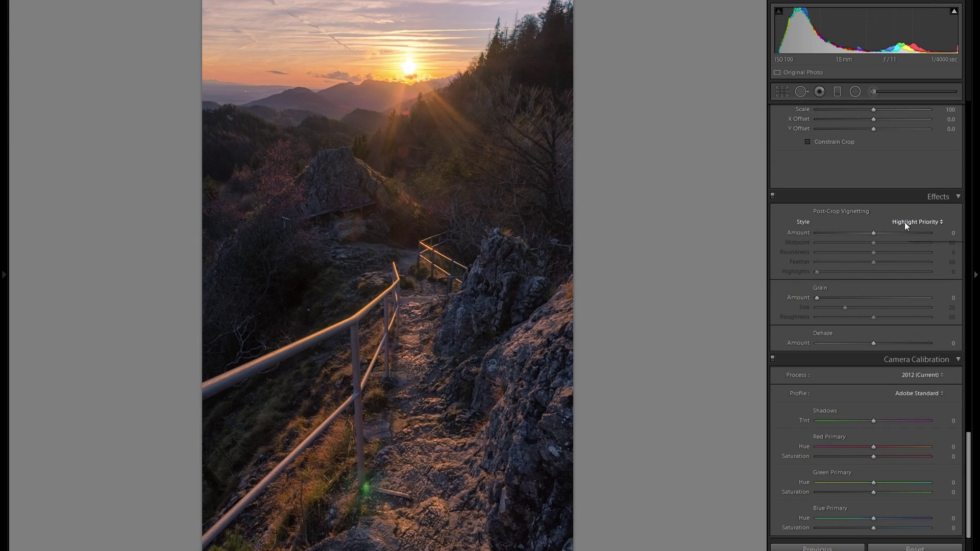
{"action": "scroll", "coordinate": [881, 259], "scroll_direction": "up", "scroll_amount": 5}
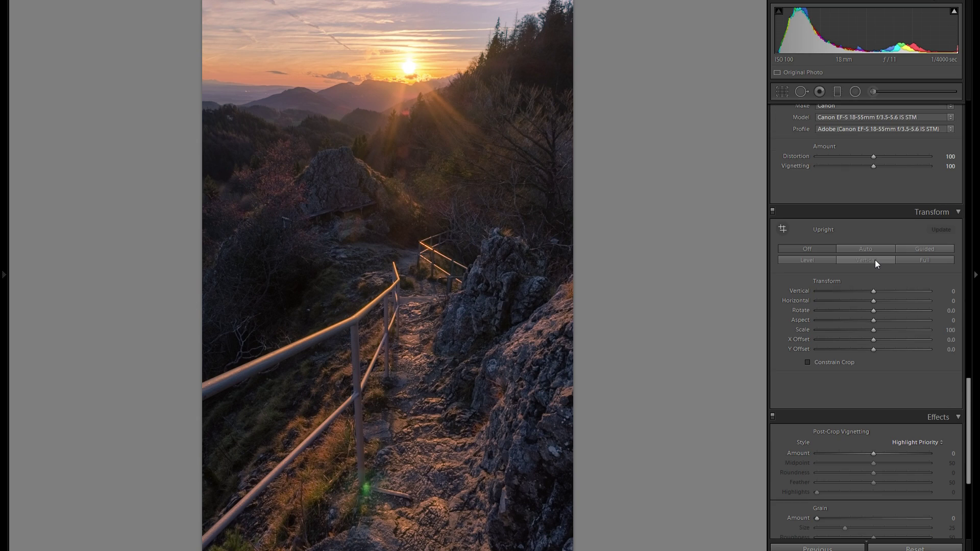
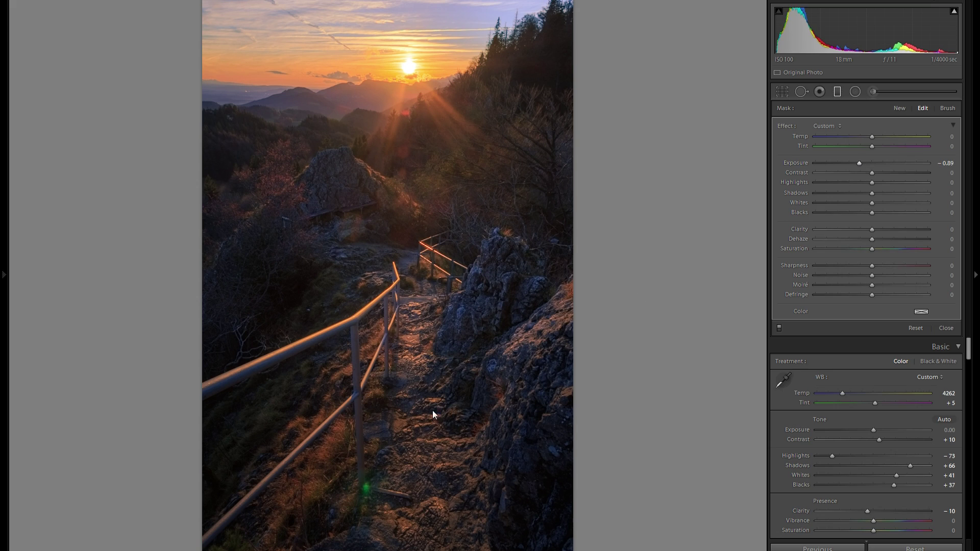
Compare the foreground graduated filter on and off, check its mask overlay, and extend its upper edge slightly upward
{"action": "left_click", "coordinate": [779, 328]}
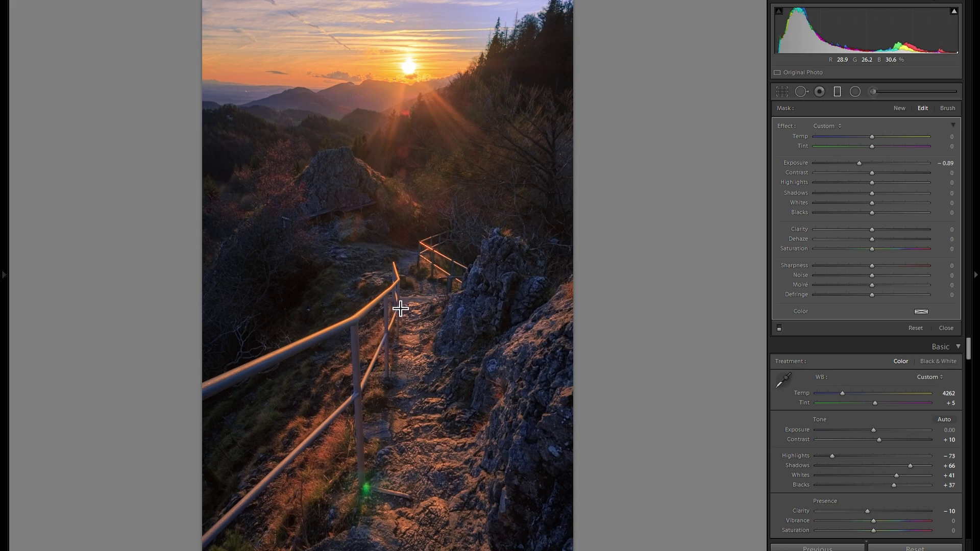
{"action": "left_click", "coordinate": [779, 328]}
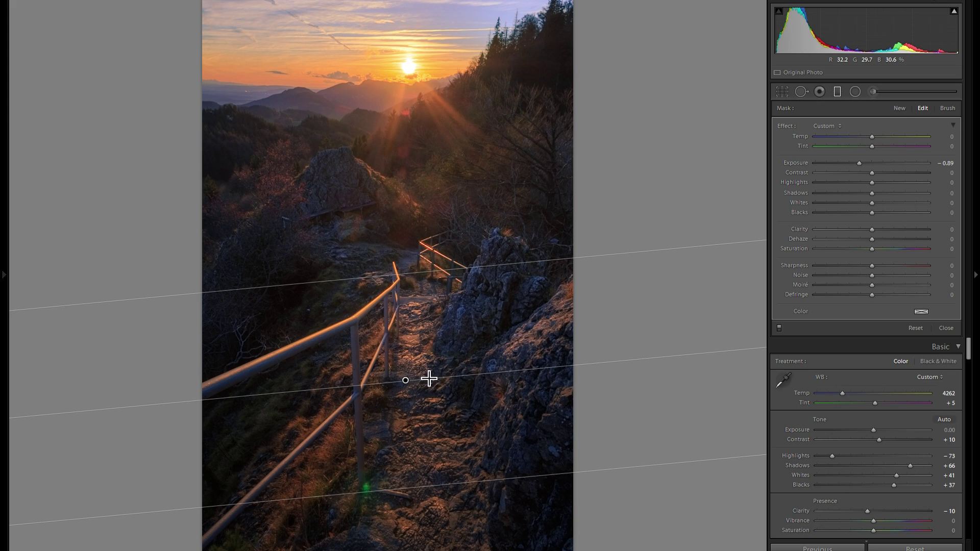
{"action": "key", "text": "o"}
{"action": "key", "text": "o"}
{"action": "left_click_drag", "start_coordinate": [423, 273], "coordinate": [425, 259]}
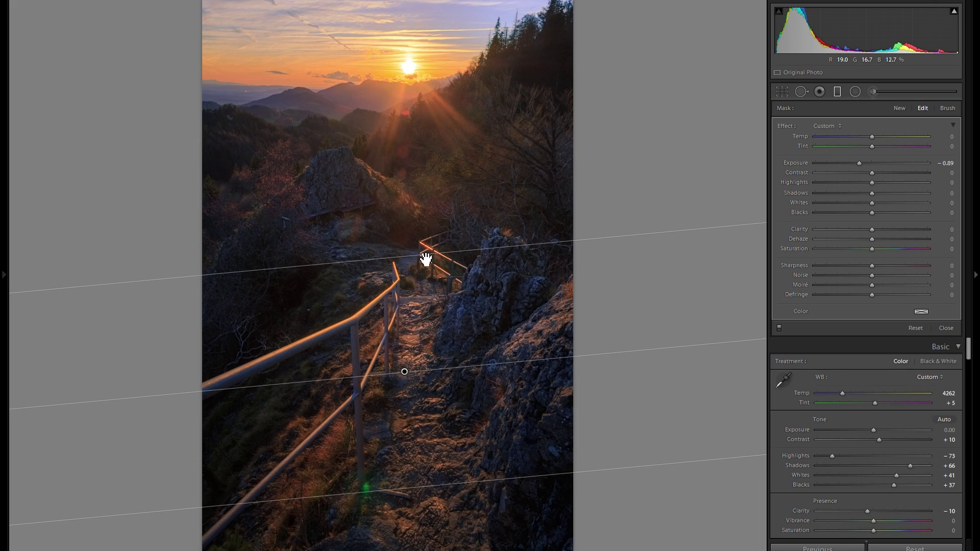
Add a second slightly tilted graduated filter over the lower part of the path with exposure −0.31
{"action": "left_click", "coordinate": [901, 108]}
{"action": "left_click_drag", "start_coordinate": [872, 163], "coordinate": [867, 163]}
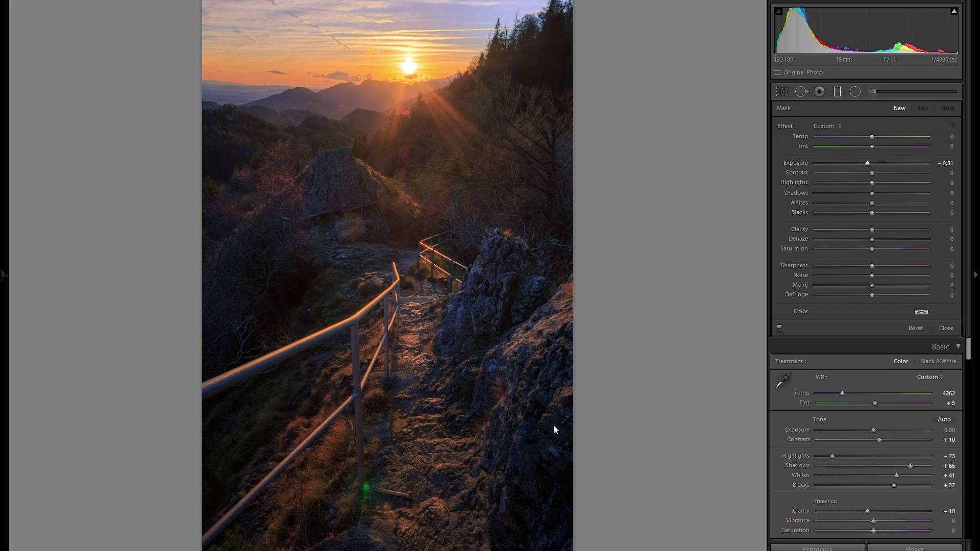
{"action": "left_click_drag", "start_coordinate": [399, 467], "coordinate": [389, 367]}
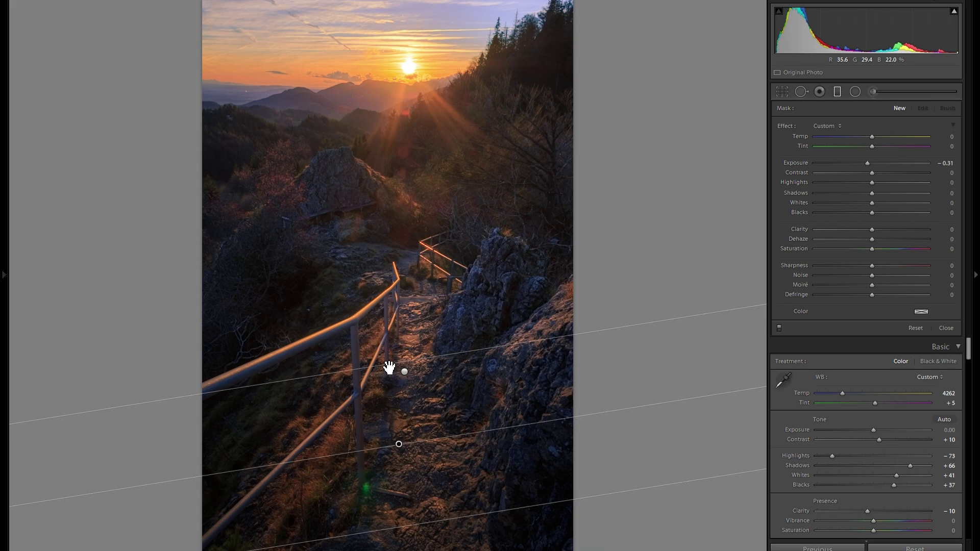
{"action": "left_click_drag", "start_coordinate": [404, 462], "coordinate": [403, 470]}
Add a third graduated filter along the very bottom of the photo, keeping exposure −0.31, and fine-tune its extent
{"action": "left_click", "coordinate": [899, 108]}
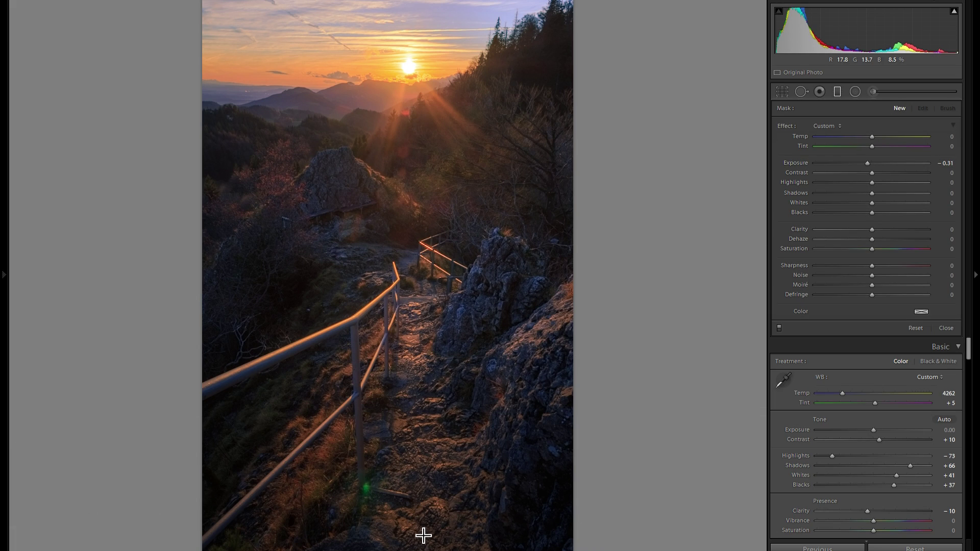
{"action": "left_click_drag", "start_coordinate": [414, 461], "coordinate": [422, 531]}
{"action": "left_click_drag", "start_coordinate": [425, 487], "coordinate": [422, 477]}
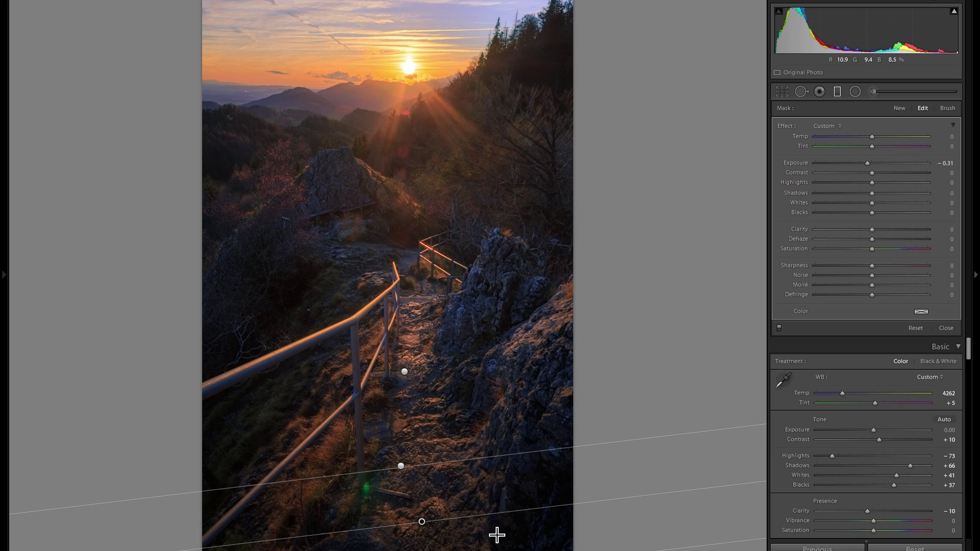
Add a broad graduated filter across the middle of the photo with whites 10 and exposure 0.13
{"action": "left_click", "coordinate": [899, 108]}
{"action": "left_click_drag", "start_coordinate": [357, 112], "coordinate": [393, 381]}
{"action": "left_click_drag", "start_coordinate": [373, 251], "coordinate": [390, 266]}
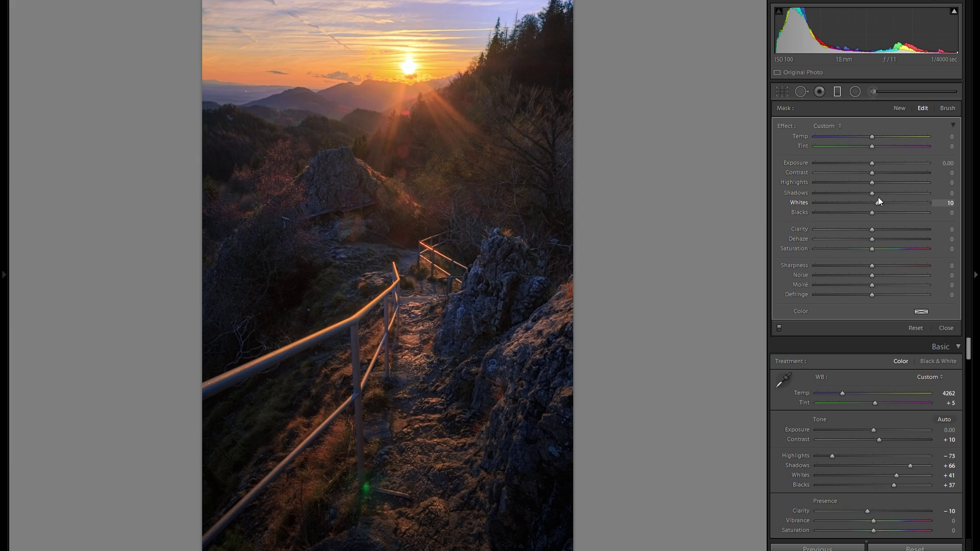
{"action": "left_click_drag", "start_coordinate": [872, 162], "coordinate": [873, 161]}
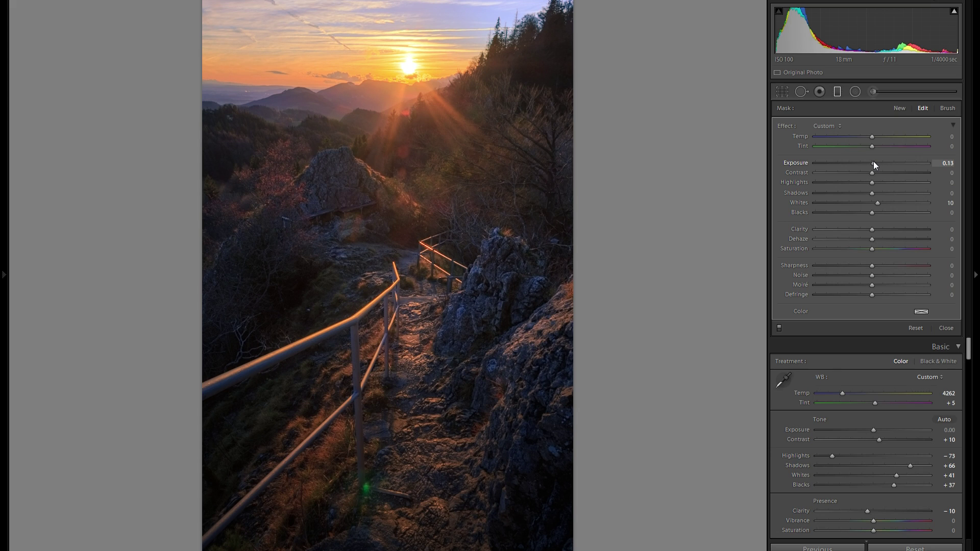
Compare the photo repeatedly with and without all graduated filters to judge the foreground darkening
{"action": "left_click", "coordinate": [778, 328]}
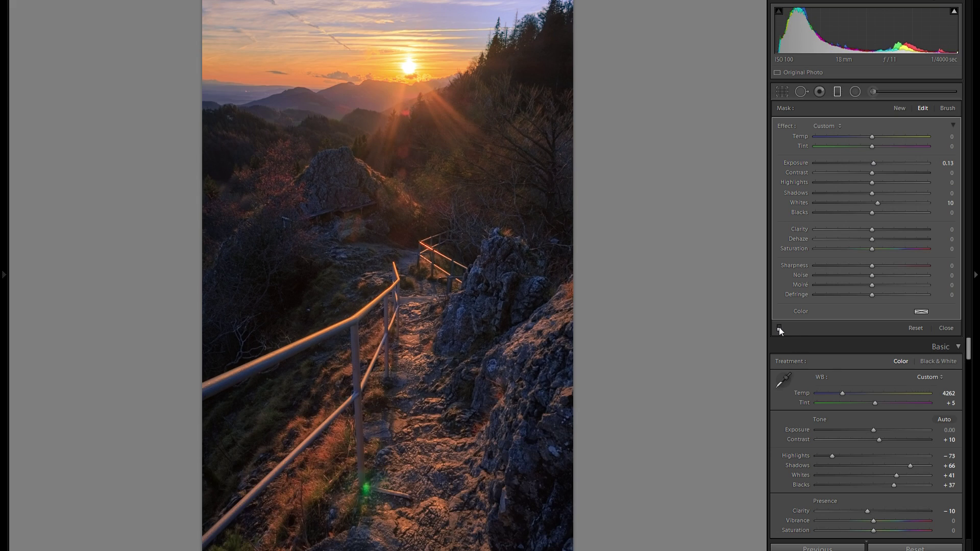
{"action": "left_click", "coordinate": [778, 327]}
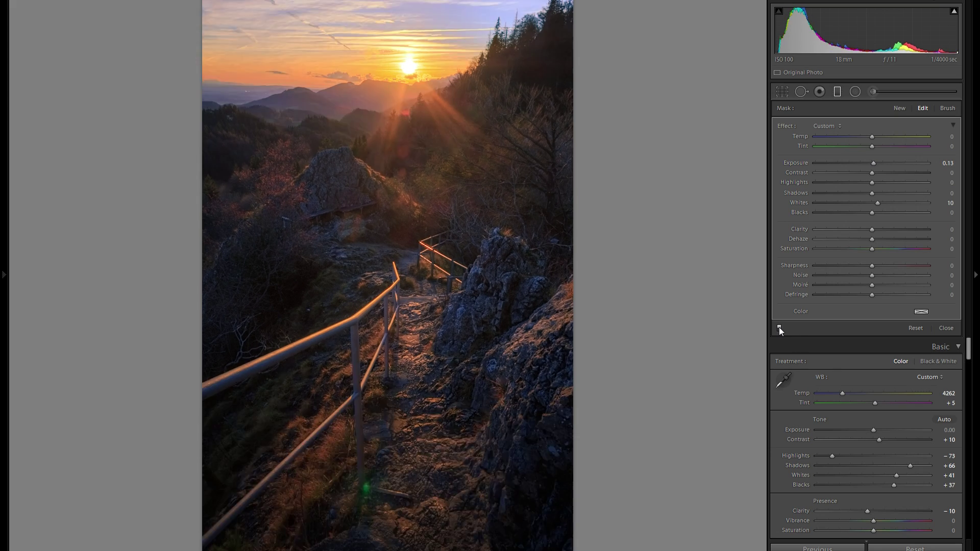
{"action": "left_click", "coordinate": [779, 328]}
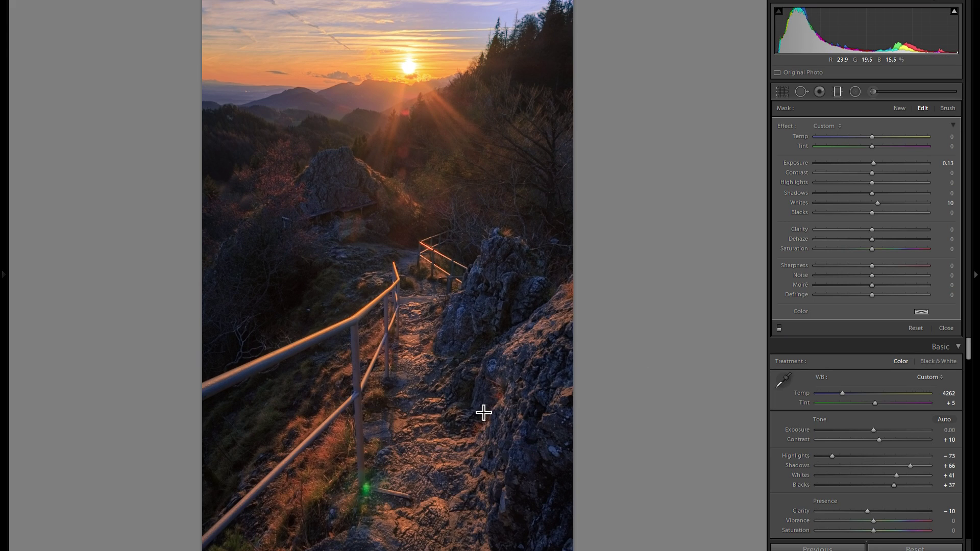
{"action": "left_click", "coordinate": [778, 328]}
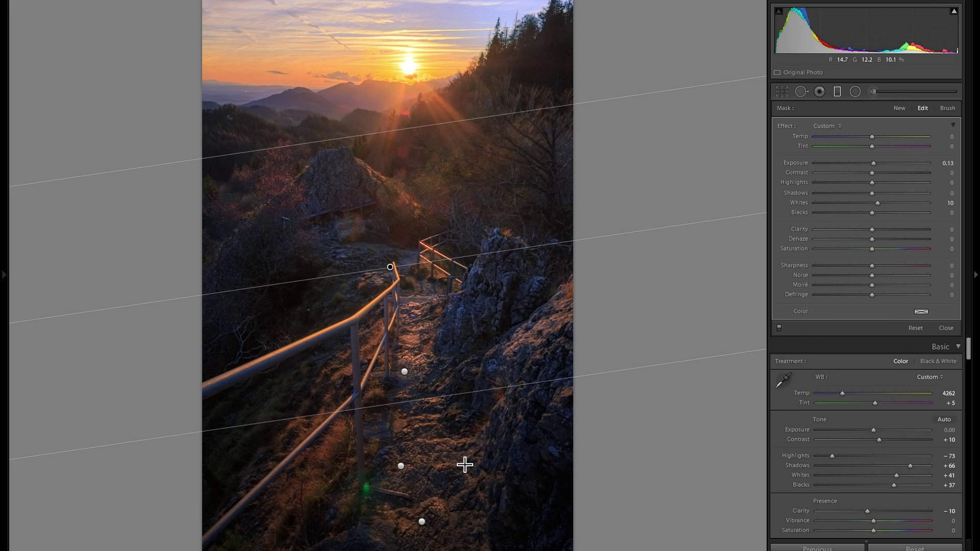
{"action": "left_click", "coordinate": [778, 327]}
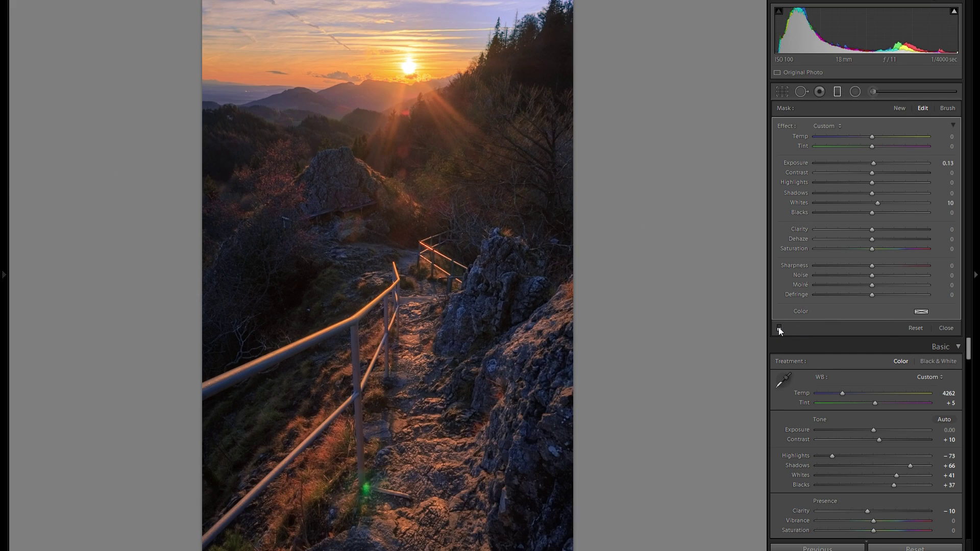
{"action": "left_click", "coordinate": [779, 328]}
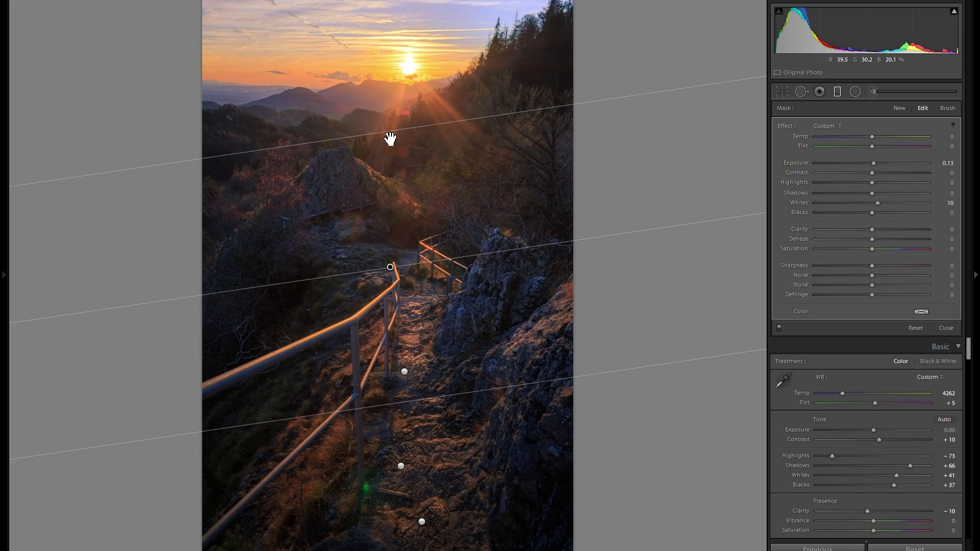
{"action": "left_click", "coordinate": [778, 329]}
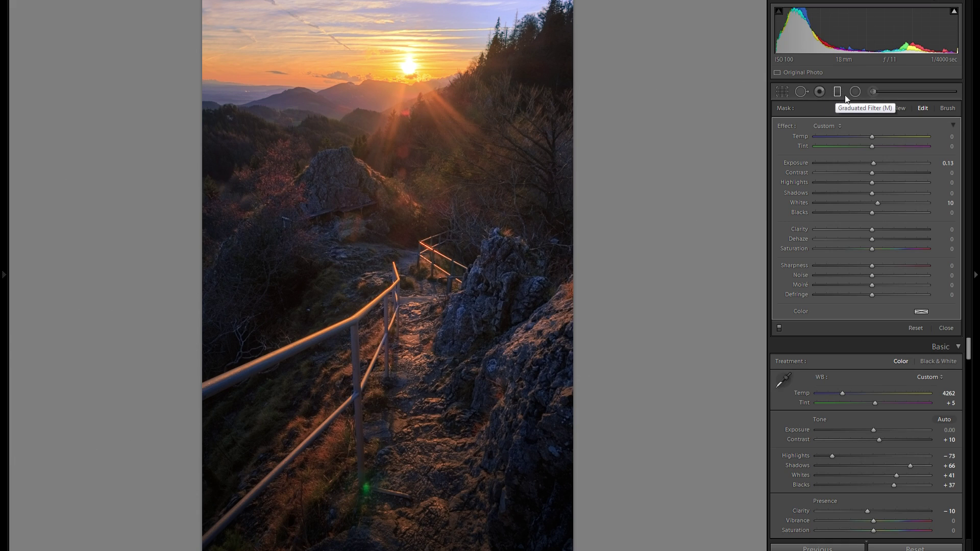
Add a diagonal graduated filter over the shaded lower-left slope with a bluish color tint and temperature −18
{"action": "left_click", "coordinate": [901, 108]}
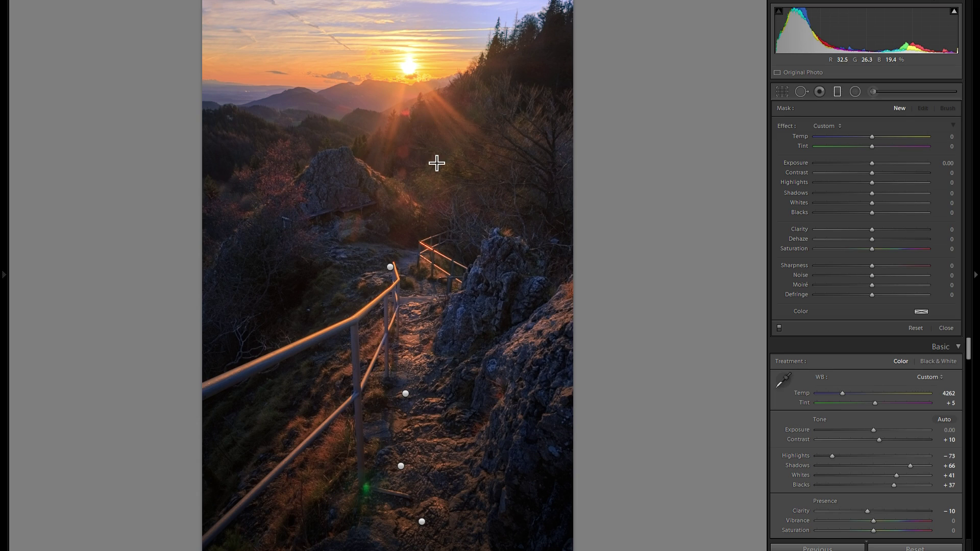
{"action": "left_click_drag", "start_coordinate": [359, 370], "coordinate": [430, 234]}
{"action": "left_click_drag", "start_coordinate": [394, 288], "coordinate": [362, 329]}
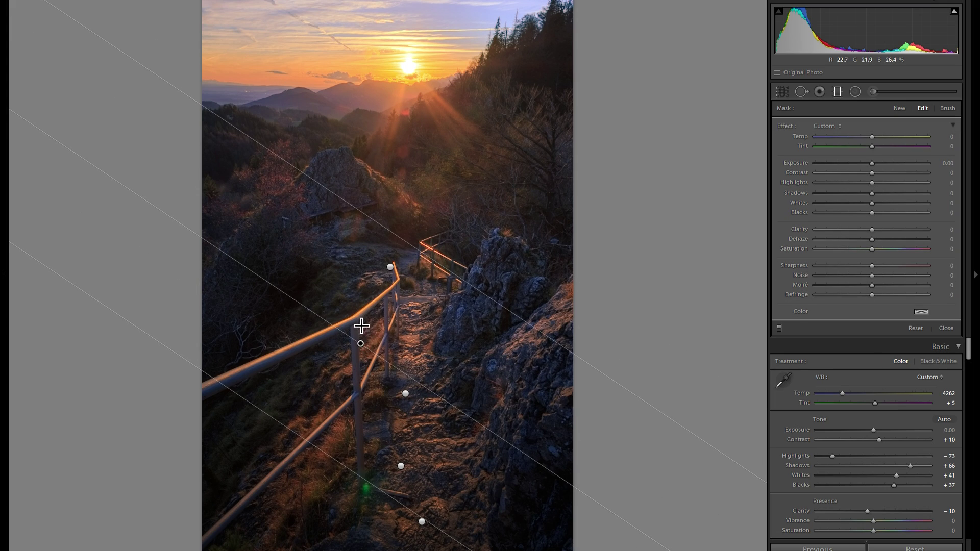
{"action": "left_click", "coordinate": [920, 312]}
{"action": "left_click_drag", "start_coordinate": [862, 346], "coordinate": [896, 352]}
{"action": "left_click", "coordinate": [704, 286]}
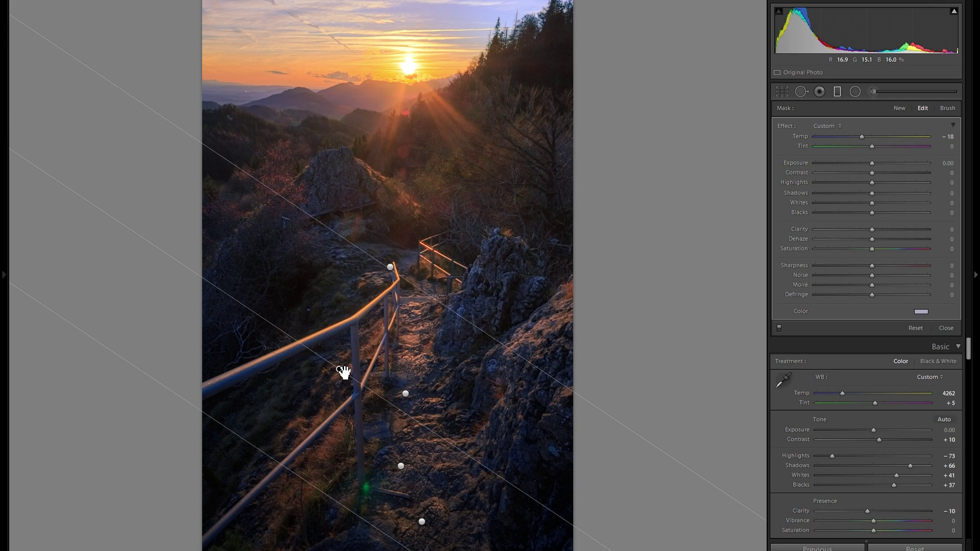
Compare the slope without the bluish diagonal filter by deleting it, and undo the deletion
{"action": "right_click", "coordinate": [341, 372]}
{"action": "left_click", "coordinate": [358, 384]}
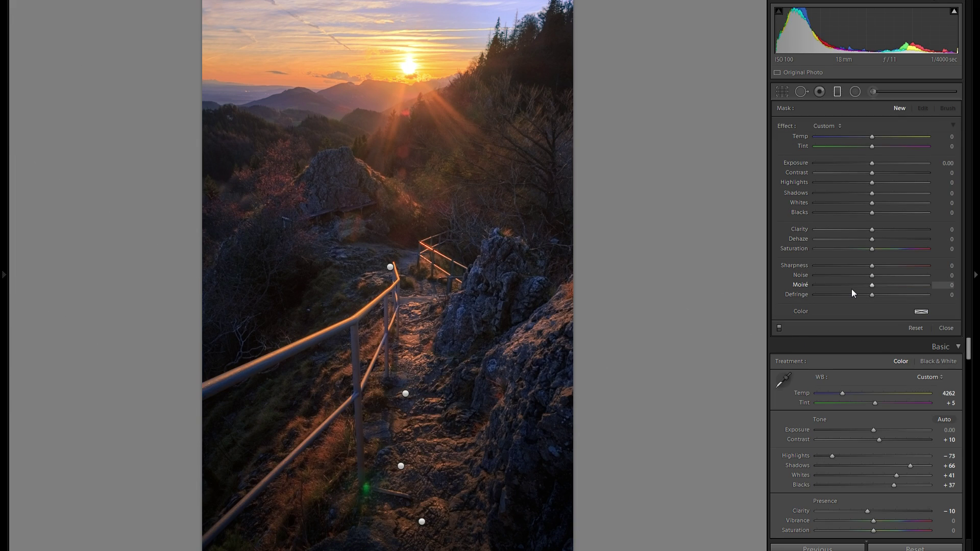
{"action": "key", "text": "ctrl+z"}
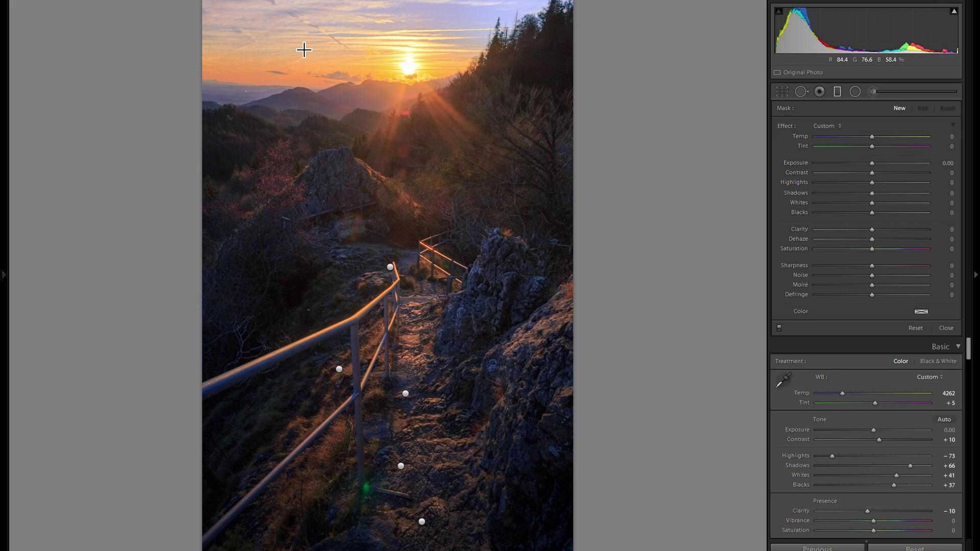
Add a tilted graduated filter over the sky with a pink color tint of hue 336 and saturation 22
{"action": "left_click_drag", "start_coordinate": [301, 45], "coordinate": [337, 138]}
{"action": "left_click_drag", "start_coordinate": [317, 90], "coordinate": [309, 80]}
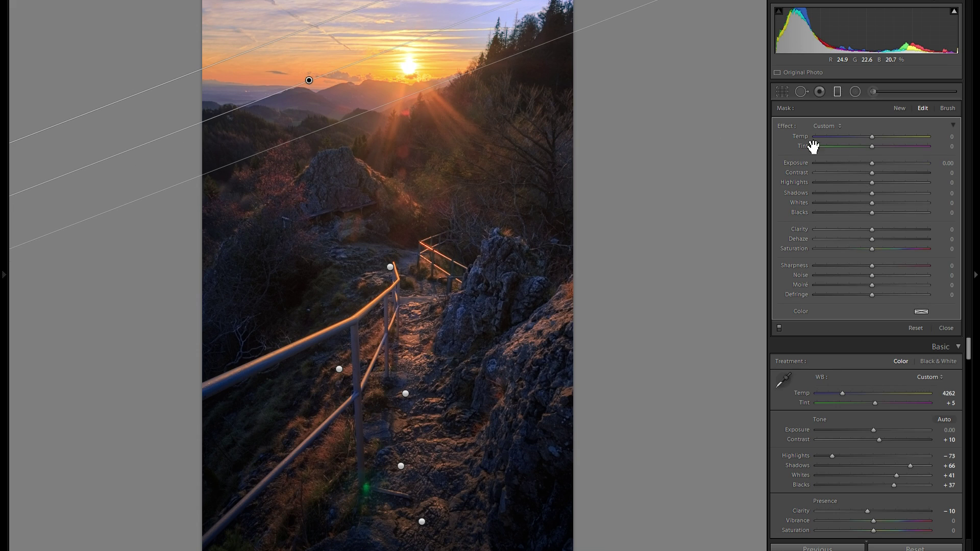
{"action": "left_click", "coordinate": [925, 311]}
{"action": "mouse_move", "coordinate": [803, 358]}
{"action": "left_mouse_down"}
{"action": "mouse_move", "coordinate": [780, 331]}
{"action": "mouse_move", "coordinate": [822, 321]}
{"action": "mouse_move", "coordinate": [740, 334]}
{"action": "mouse_move", "coordinate": [760, 335]}
{"action": "left_mouse_up"}
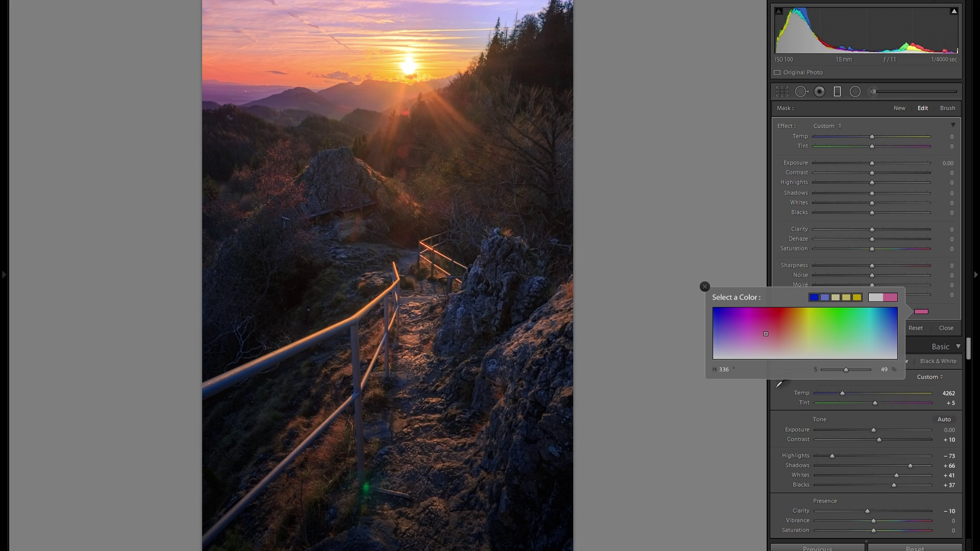
{"action": "left_click_drag", "start_coordinate": [765, 334], "coordinate": [766, 346]}
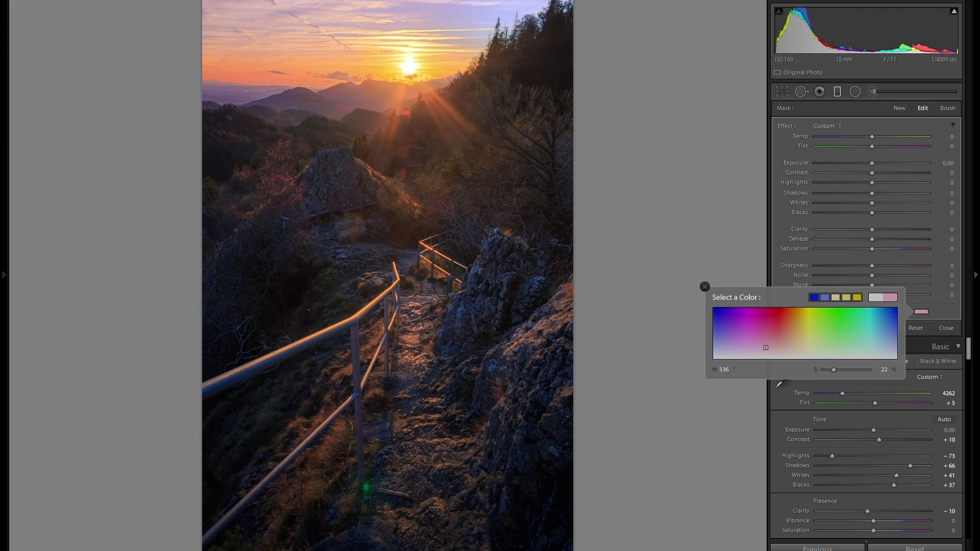
{"action": "left_click", "coordinate": [704, 286]}
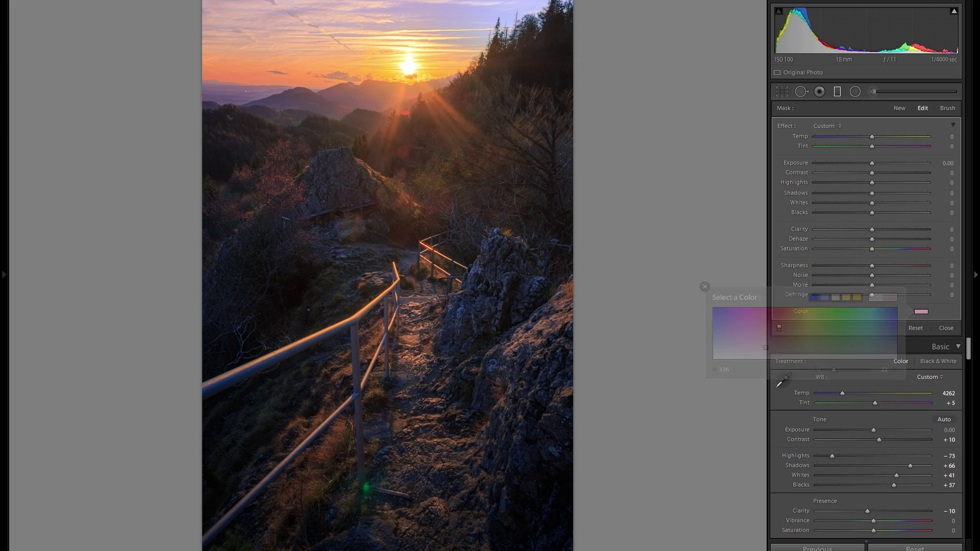
Compare the sky by deleting and restoring the pink filter, and compare the photo with all graduated filters off and on
{"action": "right_click", "coordinate": [309, 80]}
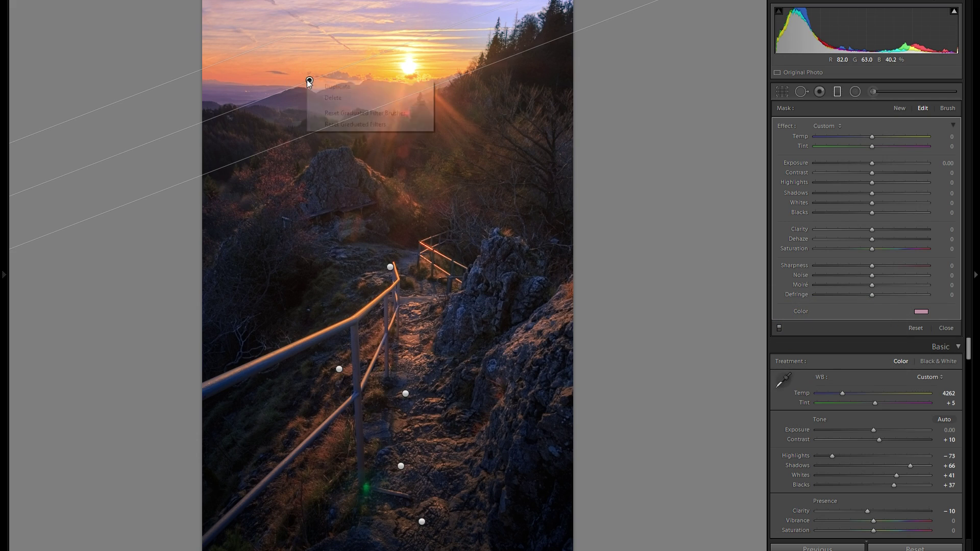
{"action": "left_click", "coordinate": [345, 100]}
{"action": "key", "text": "ctrl+z"}
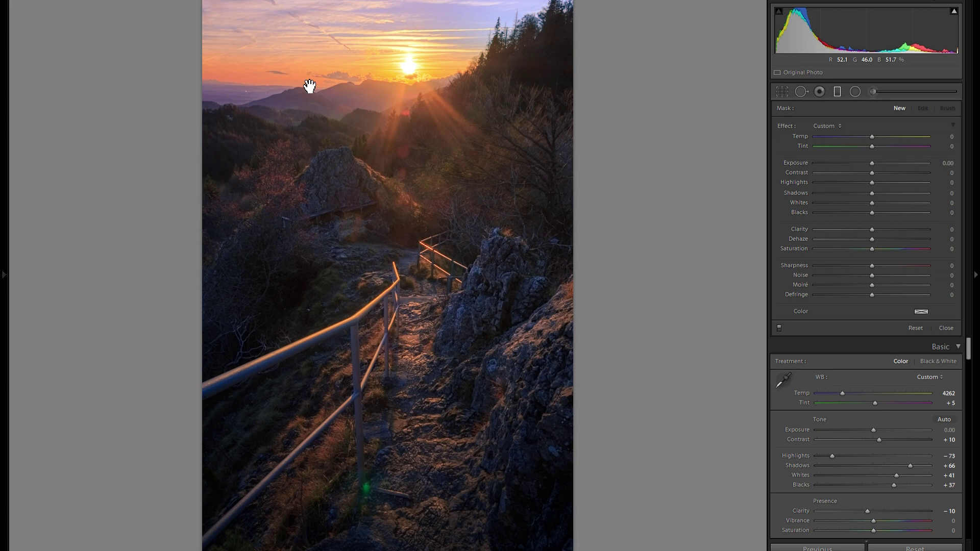
{"action": "left_click_drag", "start_coordinate": [311, 85], "coordinate": [314, 80]}
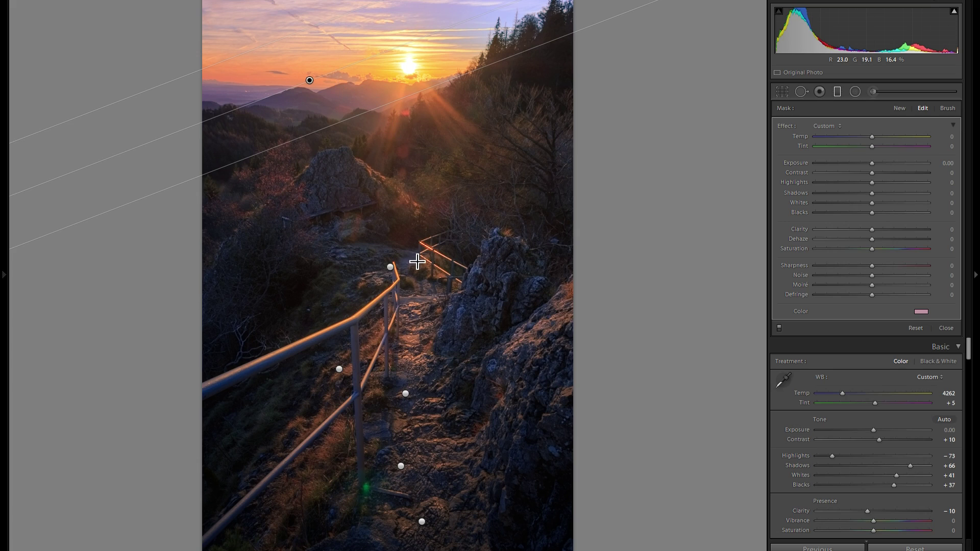
{"action": "left_click", "coordinate": [779, 329]}
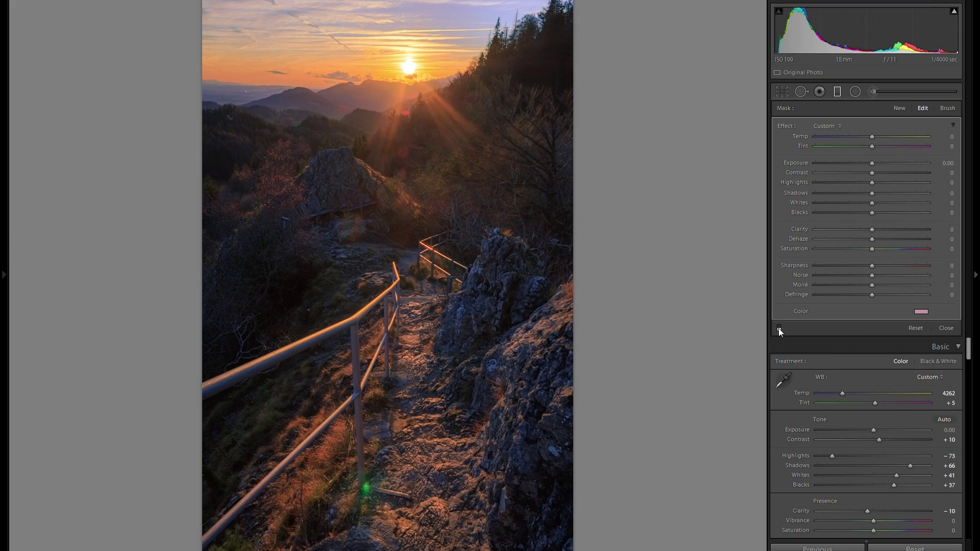
{"action": "left_click", "coordinate": [779, 329]}
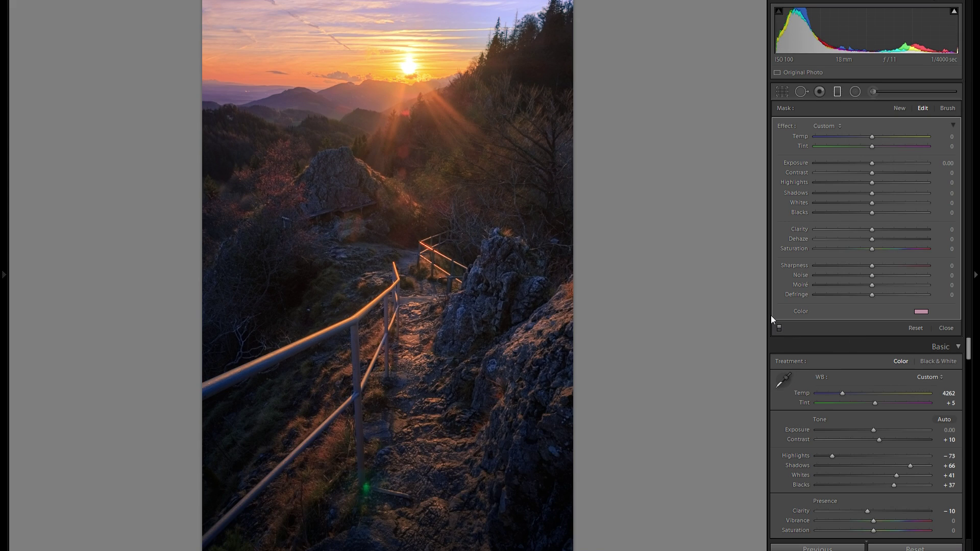
Try an Adjustment Brush mask with exposure −0.49 and brush size 16, and delete it
{"action": "left_click", "coordinate": [873, 91]}
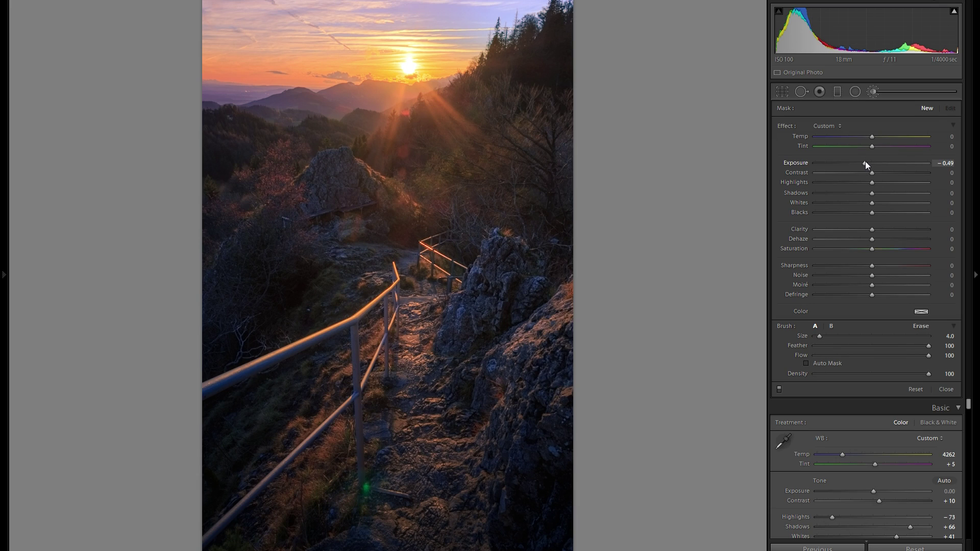
{"action": "scroll", "coordinate": [535, 59], "scroll_direction": "up", "scroll_amount": 3}
{"action": "scroll", "coordinate": [535, 58], "scroll_direction": "up", "scroll_amount": 3}
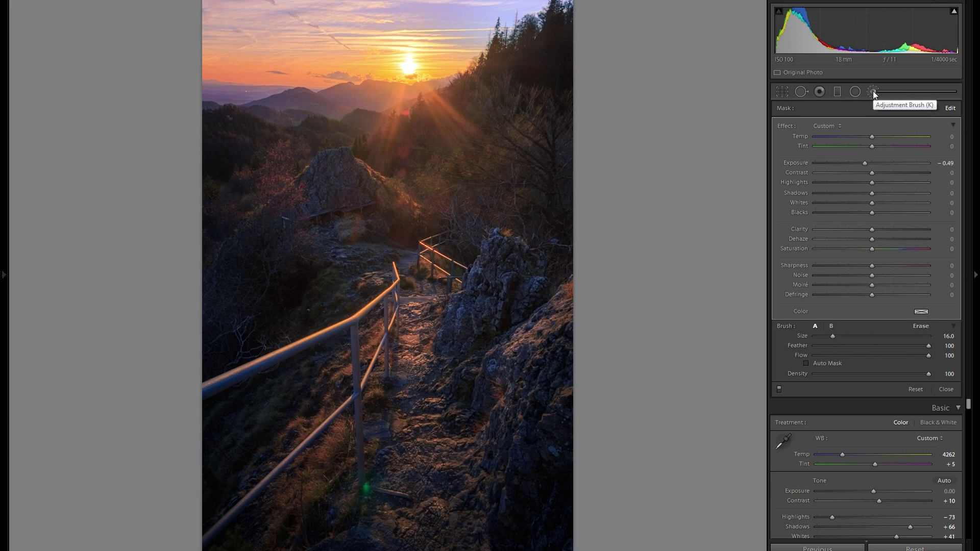
{"action": "key", "text": "Delete"}
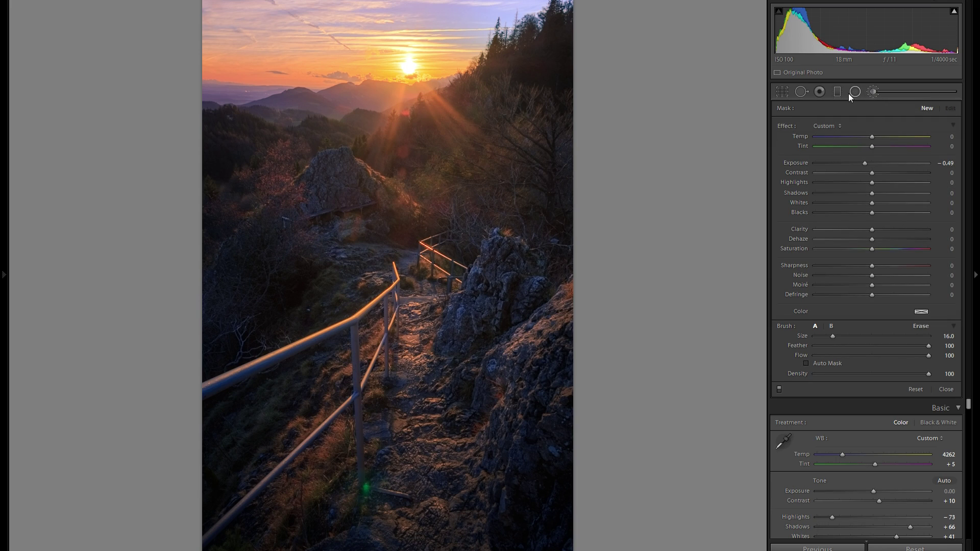
Draw a circular radial filter around the middle of the path with Temp 7, Exposure 0.31, Contrast −13 and Whites 23
{"action": "left_click", "coordinate": [853, 93]}
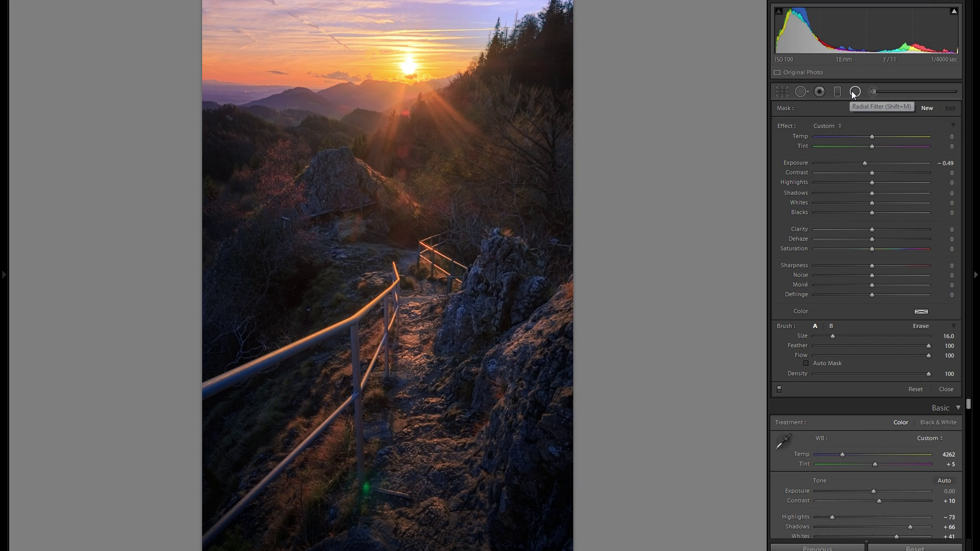
{"action": "double_click", "coordinate": [794, 163]}
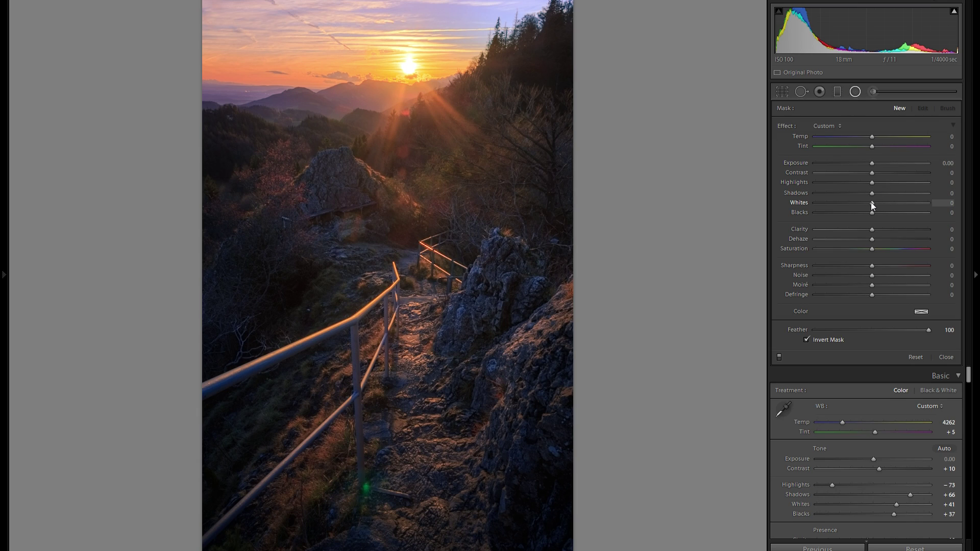
{"action": "left_click_drag", "start_coordinate": [871, 163], "coordinate": [865, 172]}
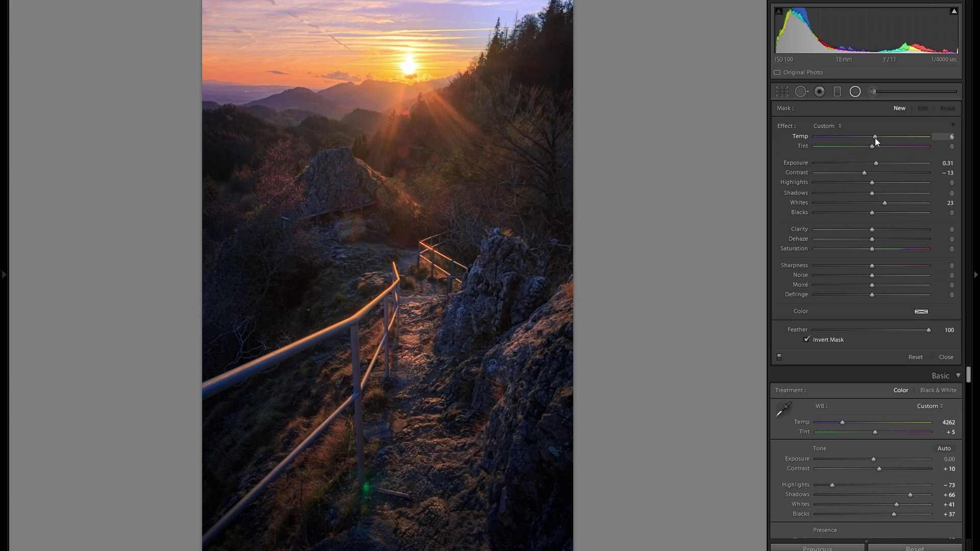
{"action": "left_click_drag", "start_coordinate": [875, 137], "coordinate": [875, 138]}
{"action": "left_click_drag", "start_coordinate": [389, 252], "coordinate": [533, 392]}
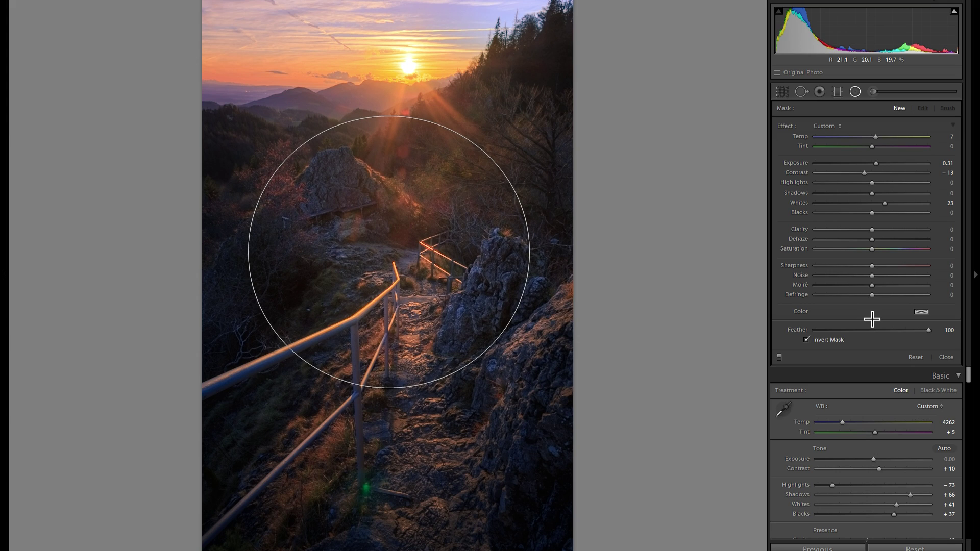
Test the circular filter's mask inversion and feather with Exposure at 3.31, and lower Exposure to 0.27
{"action": "left_click", "coordinate": [806, 340]}
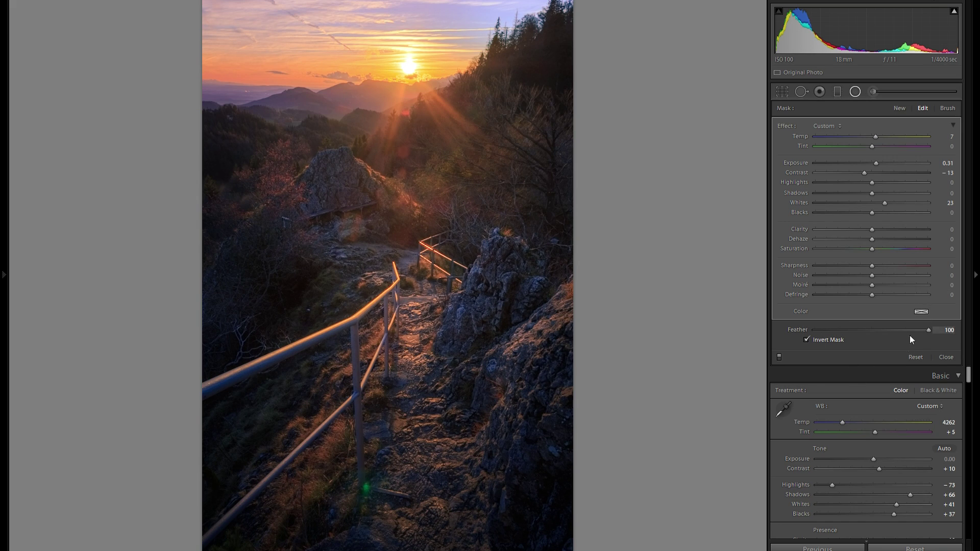
{"action": "left_click_drag", "start_coordinate": [900, 330], "coordinate": [930, 330]}
{"action": "left_click", "coordinate": [918, 163]}
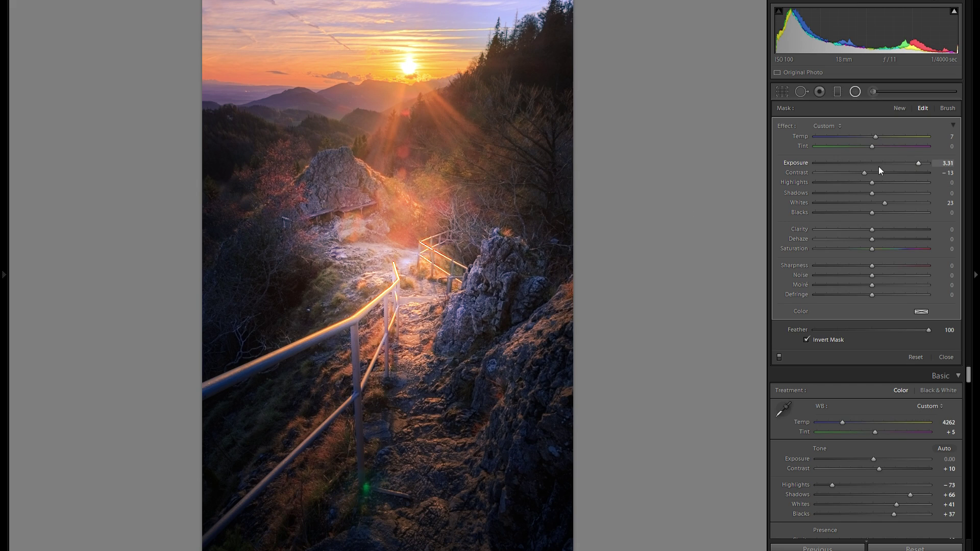
{"action": "mouse_move", "coordinate": [410, 220]}
{"action": "left_click_drag", "start_coordinate": [923, 330], "coordinate": [872, 326]}
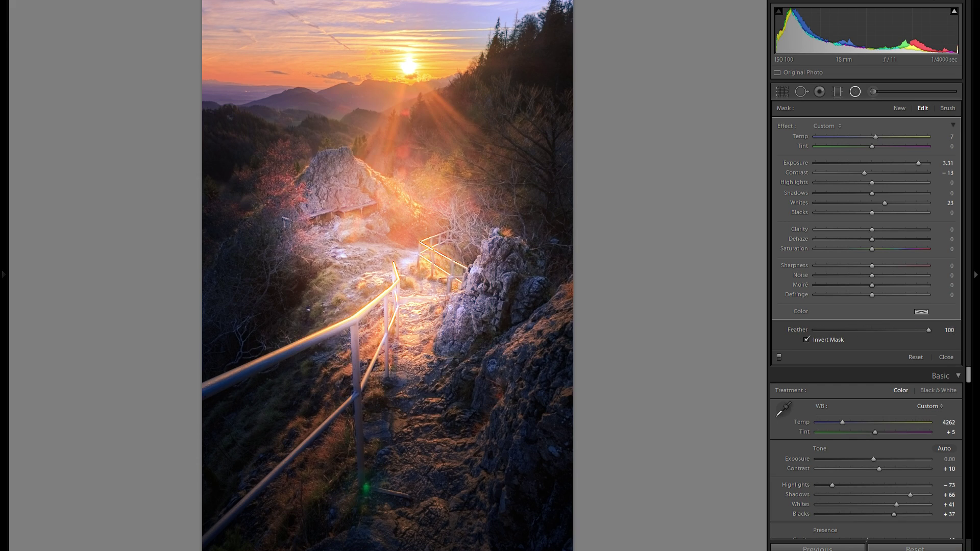
{"action": "left_click", "coordinate": [874, 164]}
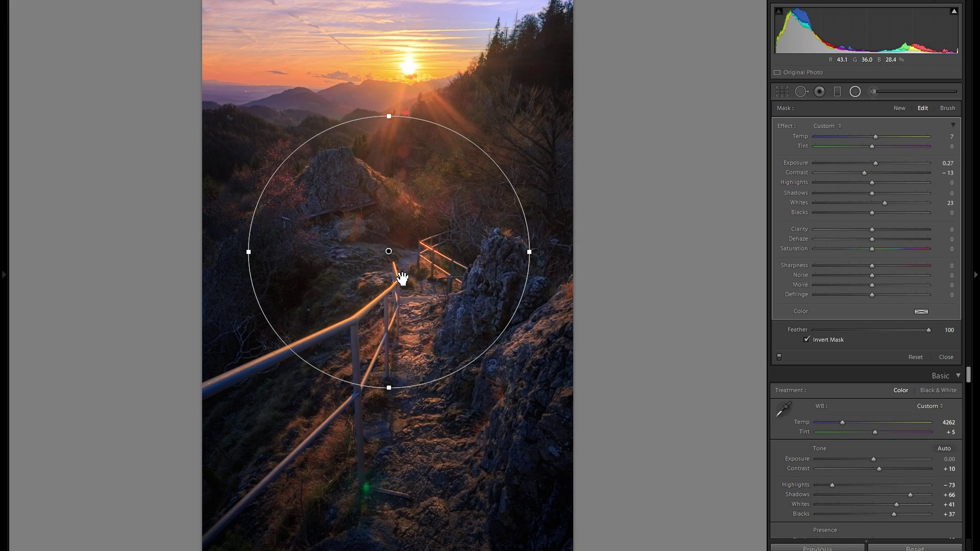
Reshape the radial filter into a wide, flat ellipse over the upper right rocks, with Exposure 0.52 and Whites 43
{"action": "left_click_drag", "start_coordinate": [389, 117], "coordinate": [402, 176]}
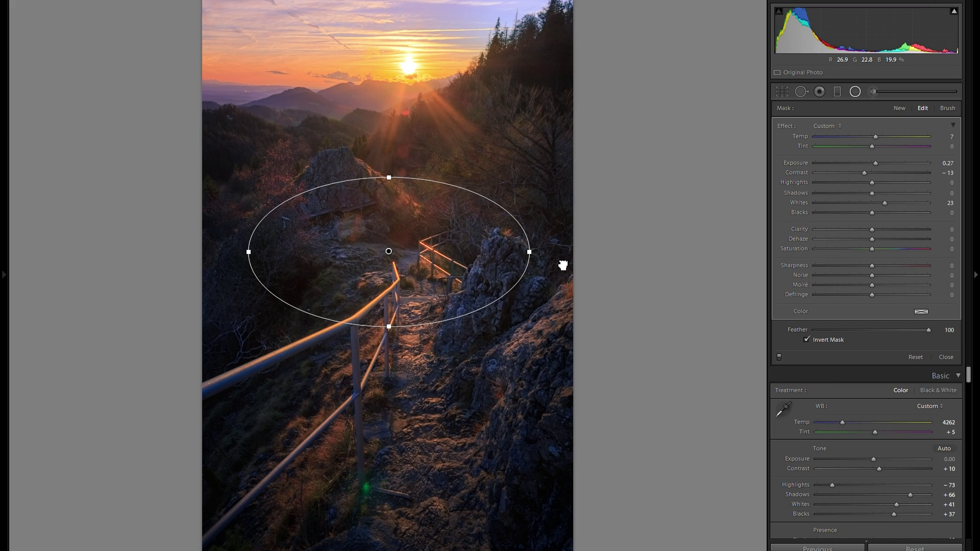
{"action": "left_click_drag", "start_coordinate": [562, 259], "coordinate": [567, 249]}
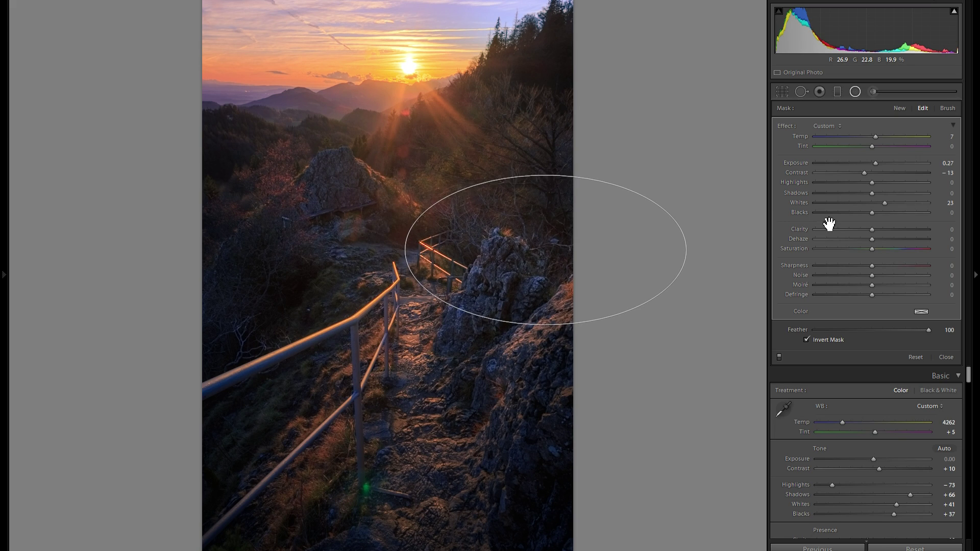
{"action": "left_click_drag", "start_coordinate": [880, 163], "coordinate": [878, 163]}
{"action": "left_click_drag", "start_coordinate": [883, 203], "coordinate": [895, 203]}
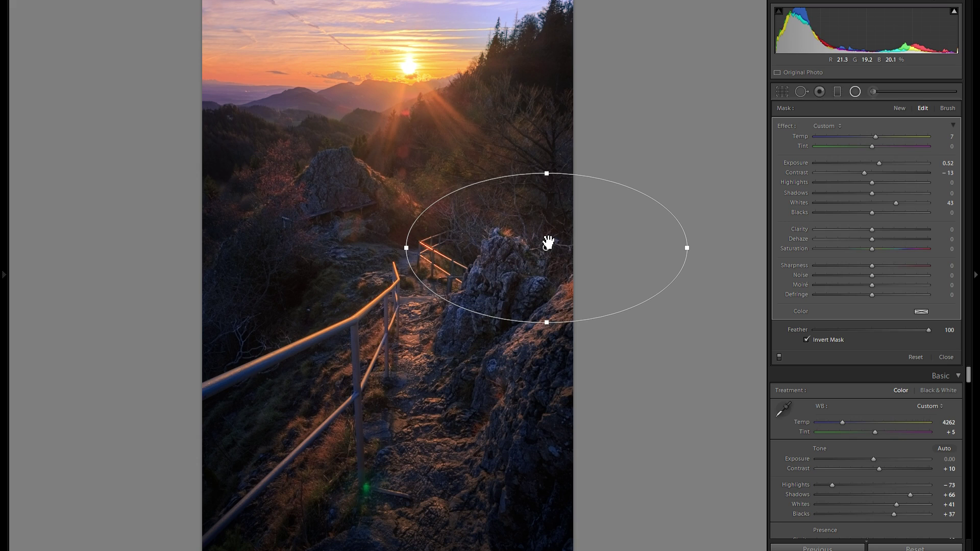
{"action": "left_click_drag", "start_coordinate": [551, 185], "coordinate": [550, 197]}
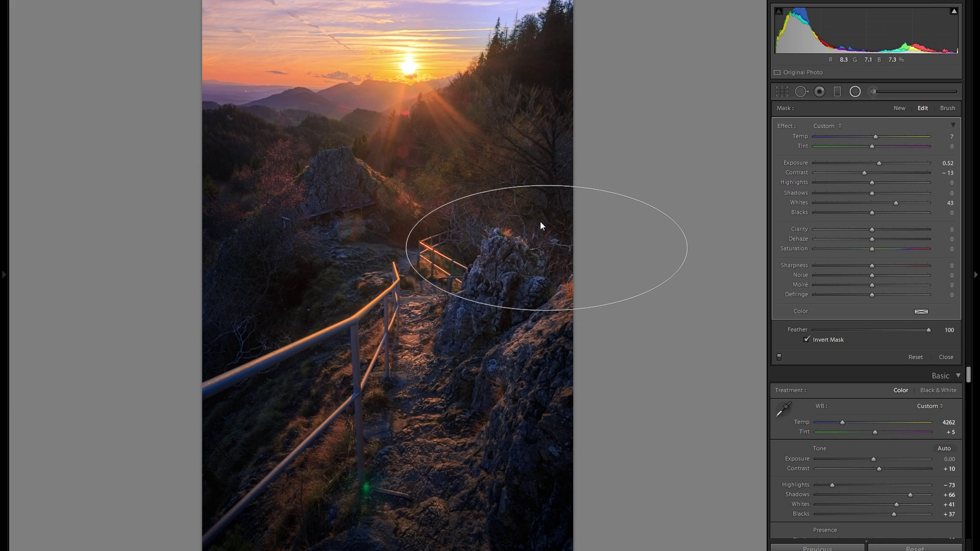
Duplicate the brightening ellipse onto the lower right rock face and onto the grassy slope at the photo's lower left
{"action": "right_click", "coordinate": [546, 248]}
{"action": "left_click", "coordinate": [575, 254]}
{"action": "left_click_drag", "start_coordinate": [551, 248], "coordinate": [568, 384]}
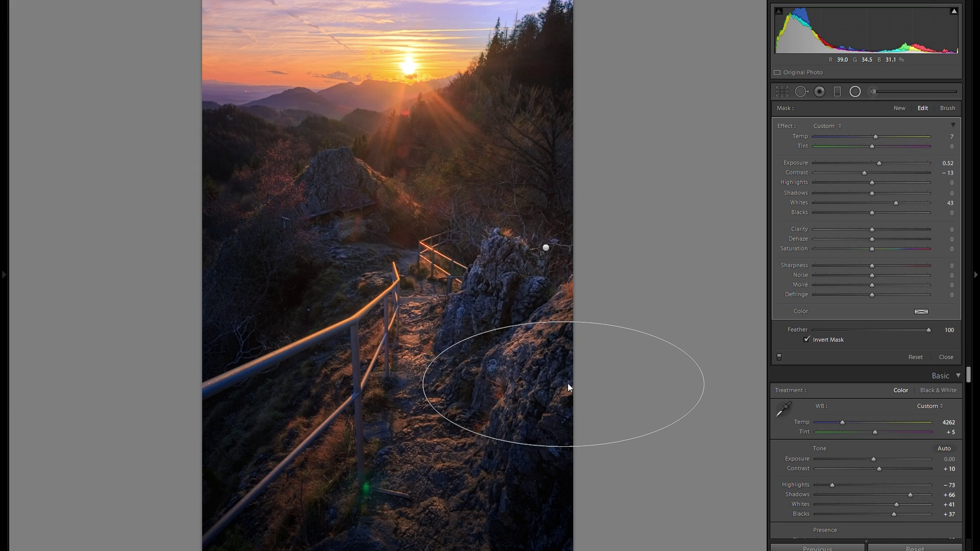
{"action": "right_click", "coordinate": [584, 389]}
{"action": "left_click", "coordinate": [577, 386]}
{"action": "left_click_drag", "start_coordinate": [606, 377], "coordinate": [353, 455]}
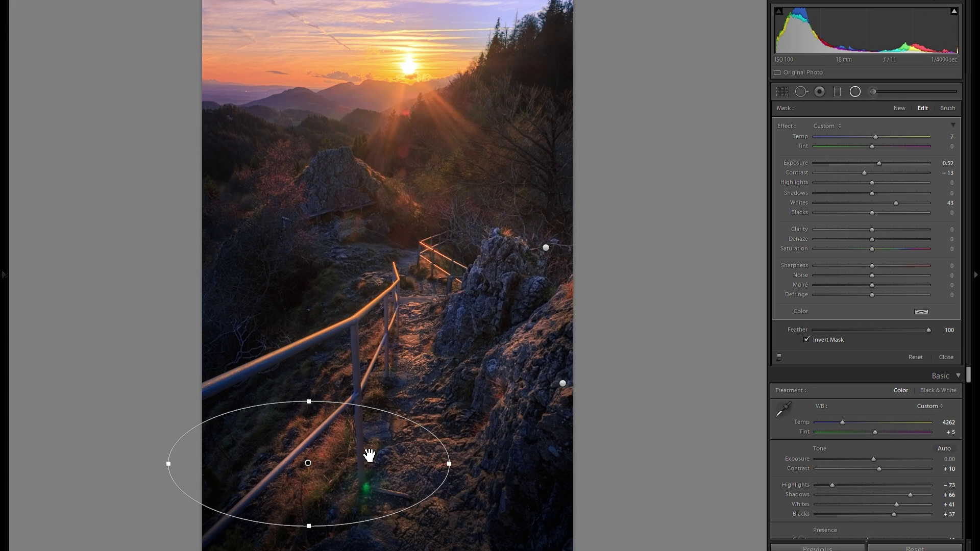
Duplicate the brightening ellipse onto the distant rock and onto the upper right trees, setting the tree copy's Exposure to 0.27
{"action": "right_click", "coordinate": [398, 454]}
{"action": "left_click", "coordinate": [366, 451]}
{"action": "left_click_drag", "start_coordinate": [390, 407], "coordinate": [581, 105]}
{"action": "right_click", "coordinate": [394, 192]}
{"action": "left_click", "coordinate": [401, 197]}
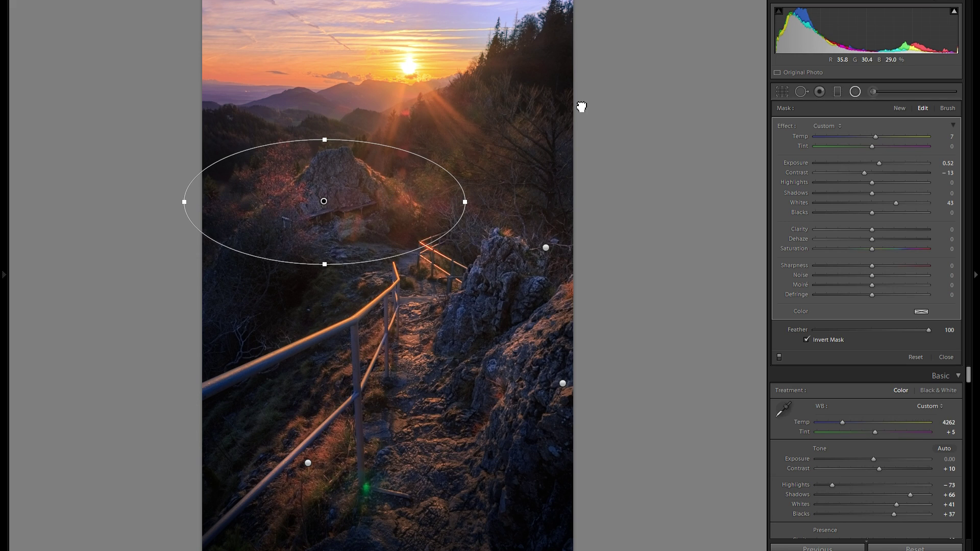
{"action": "mouse_move", "coordinate": [870, 165]}
{"action": "left_mouse_down"}
{"action": "mouse_move", "coordinate": [826, 163]}
{"action": "mouse_move", "coordinate": [874, 161]}
{"action": "left_mouse_up"}
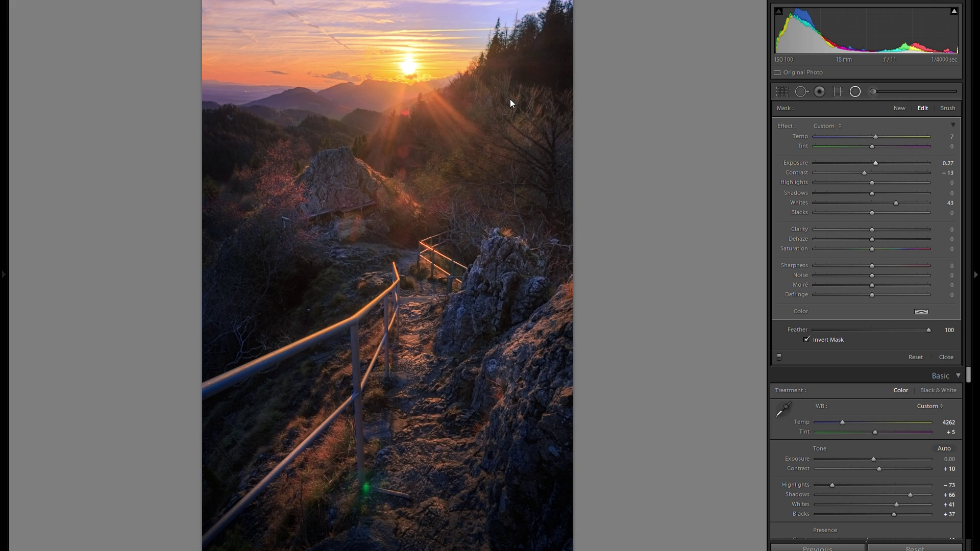
Duplicate the tree filter onto the dark bushes left of the railing and narrow the copy to a small circle
{"action": "right_click", "coordinate": [523, 107]}
{"action": "left_click", "coordinate": [581, 109]}
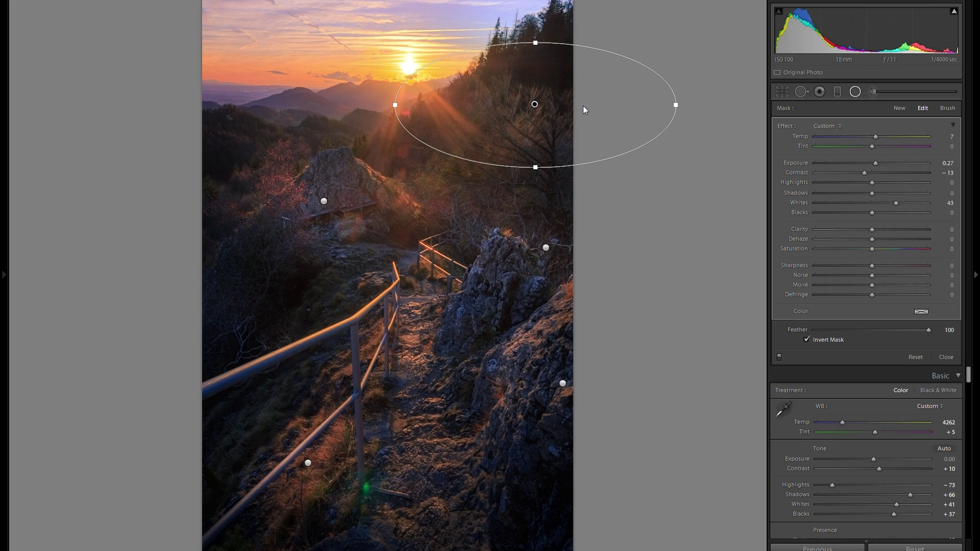
{"action": "left_click_drag", "start_coordinate": [511, 137], "coordinate": [320, 303]}
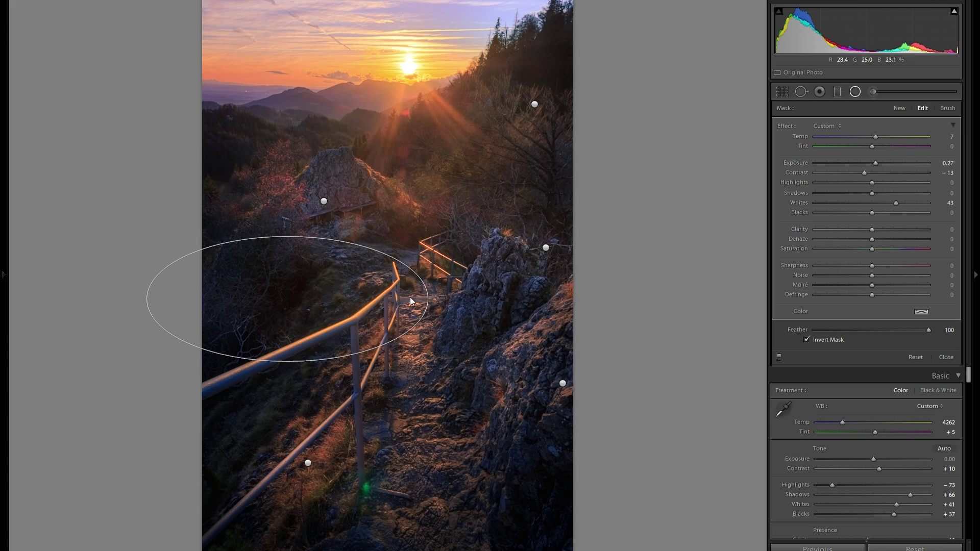
{"action": "left_click_drag", "start_coordinate": [361, 302], "coordinate": [350, 301]}
Duplicate the small circular filter onto the rocks right of the path and onto the slope behind the near railing
{"action": "right_click", "coordinate": [313, 302]}
{"action": "key", "text": "Escape"}
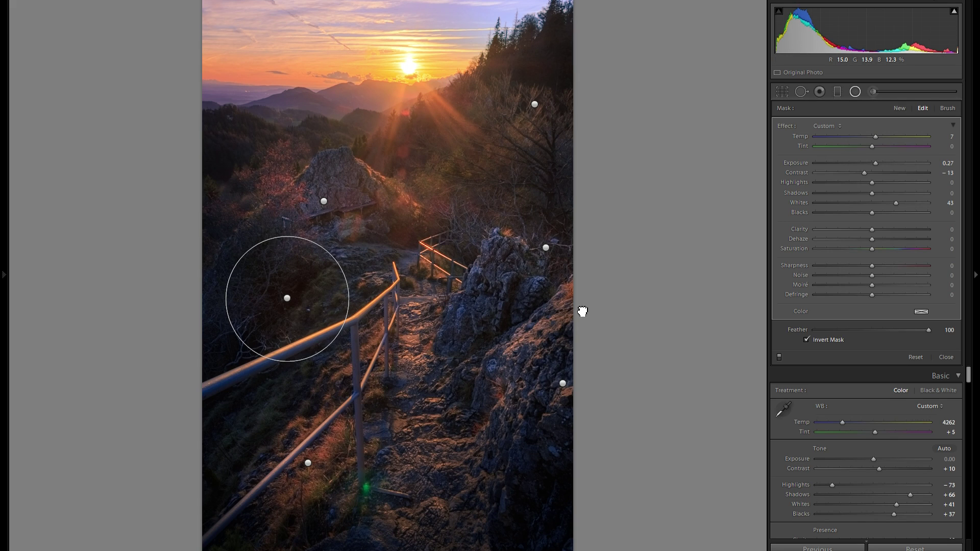
{"action": "left_click_drag", "start_coordinate": [317, 310], "coordinate": [582, 310]}
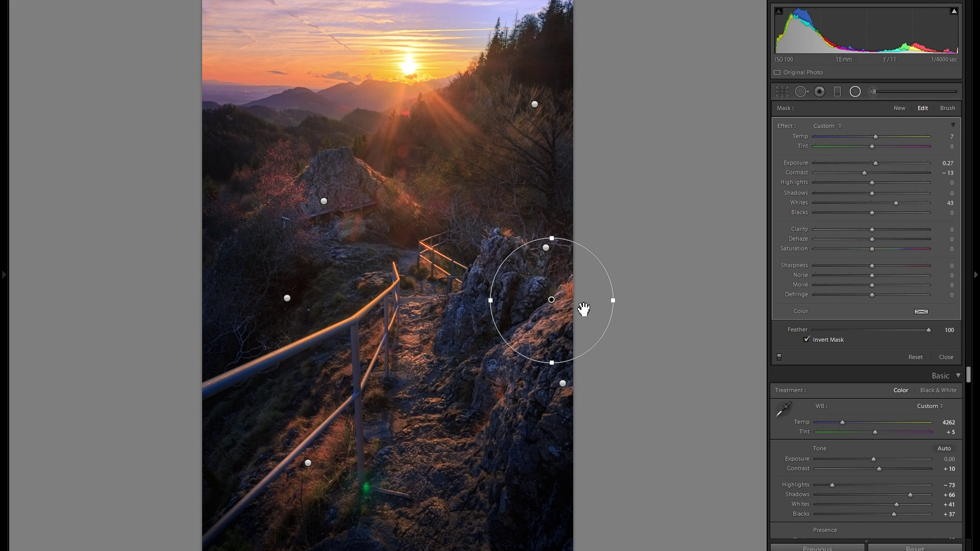
{"action": "right_click", "coordinate": [545, 305]}
{"action": "key", "text": "Escape"}
{"action": "left_click_drag", "start_coordinate": [565, 314], "coordinate": [316, 390]}
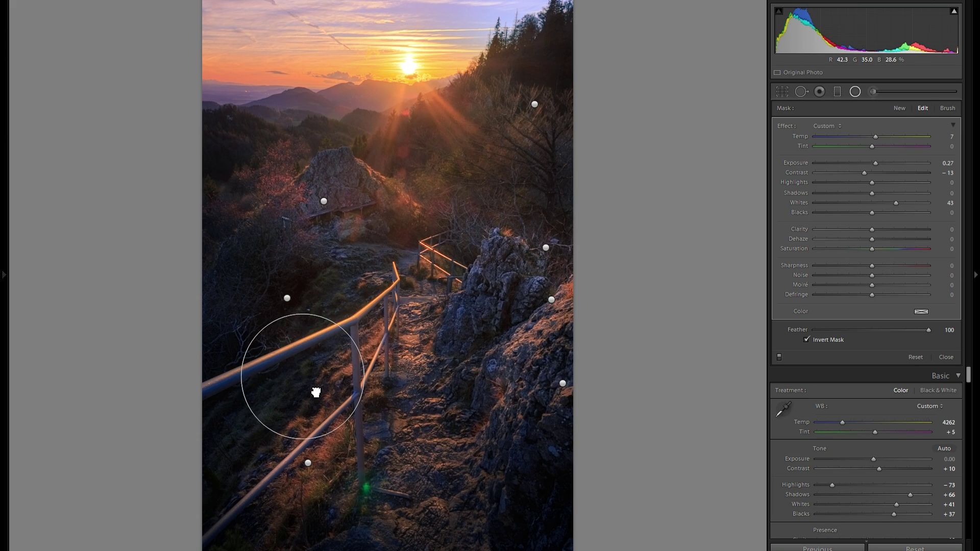
Duplicate the small circular filter onto the bushes above the far railing and onto the treeline right of the sun
{"action": "right_click", "coordinate": [322, 388]}
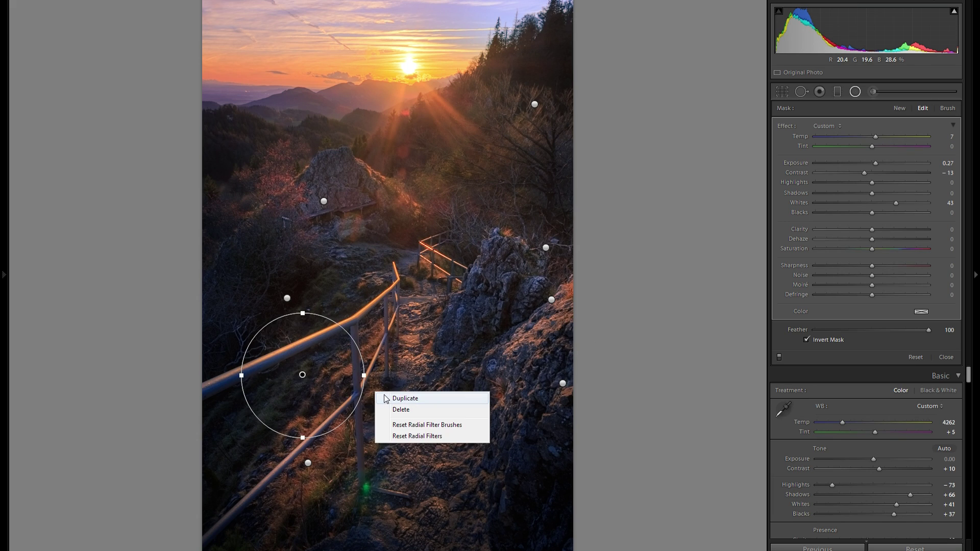
{"action": "key", "text": "Escape"}
{"action": "left_click_drag", "start_coordinate": [331, 386], "coordinate": [480, 235]}
{"action": "right_click", "coordinate": [480, 235]}
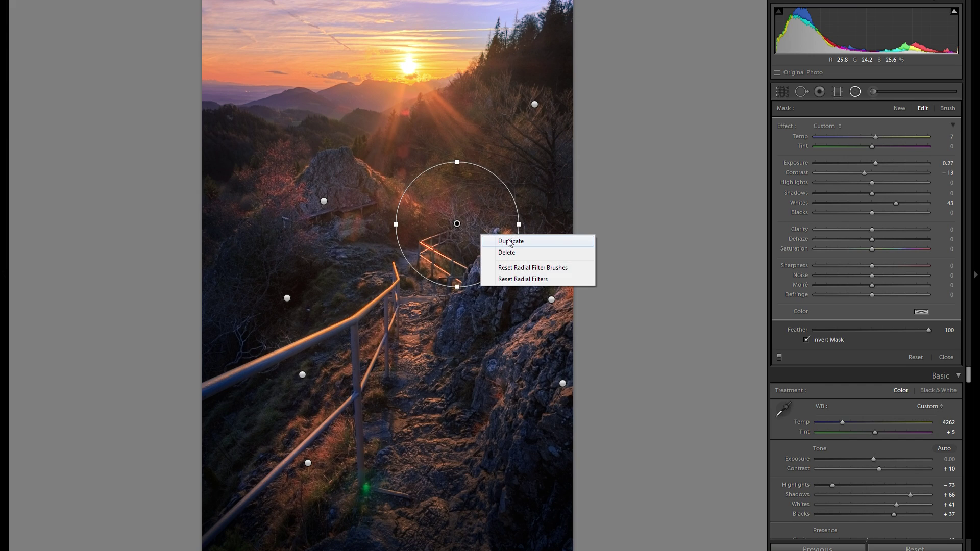
{"action": "key", "text": "Escape"}
{"action": "left_click_drag", "start_coordinate": [505, 130], "coordinate": [523, 117]}
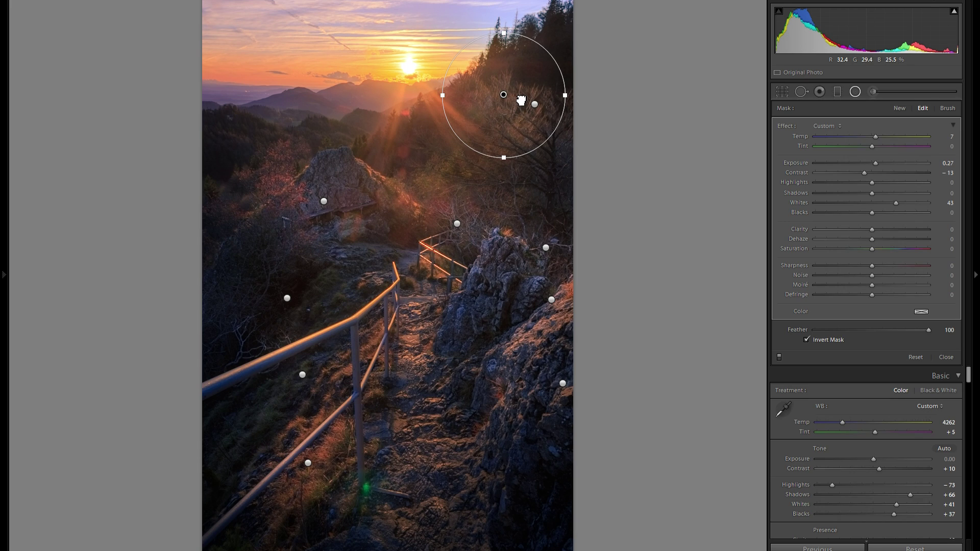
{"action": "left_click_drag", "start_coordinate": [521, 100], "coordinate": [519, 84]}
Duplicate the treeline's circular filter onto the path at the upper end of the near railing
{"action": "right_click", "coordinate": [531, 99]}
{"action": "left_click", "coordinate": [548, 105]}
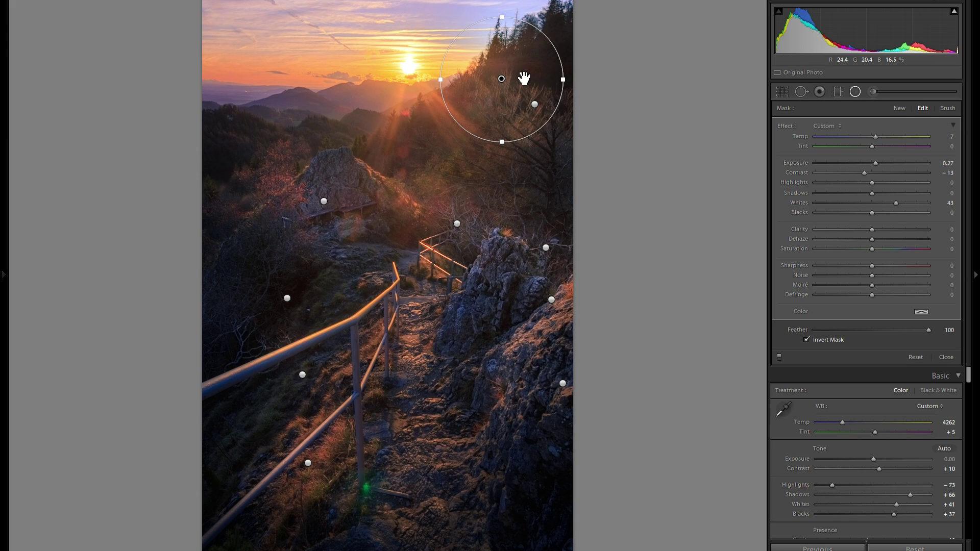
{"action": "left_click_drag", "start_coordinate": [524, 80], "coordinate": [417, 282]}
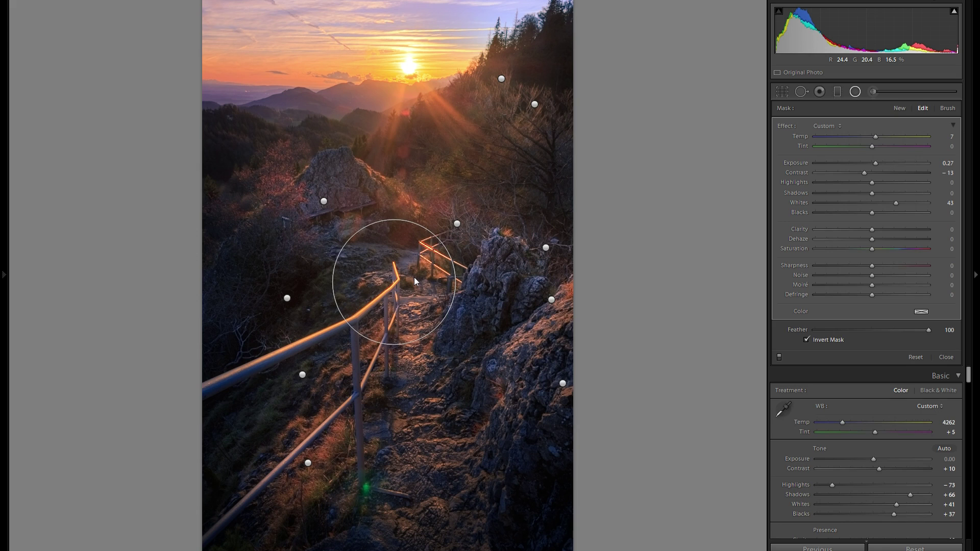
Place a new small elliptical radial filter just below the distant rock, with Exposure −0.27, Contrast 5 and Blacks −11
{"action": "left_click", "coordinate": [855, 92]}
{"action": "left_click", "coordinate": [853, 93]}
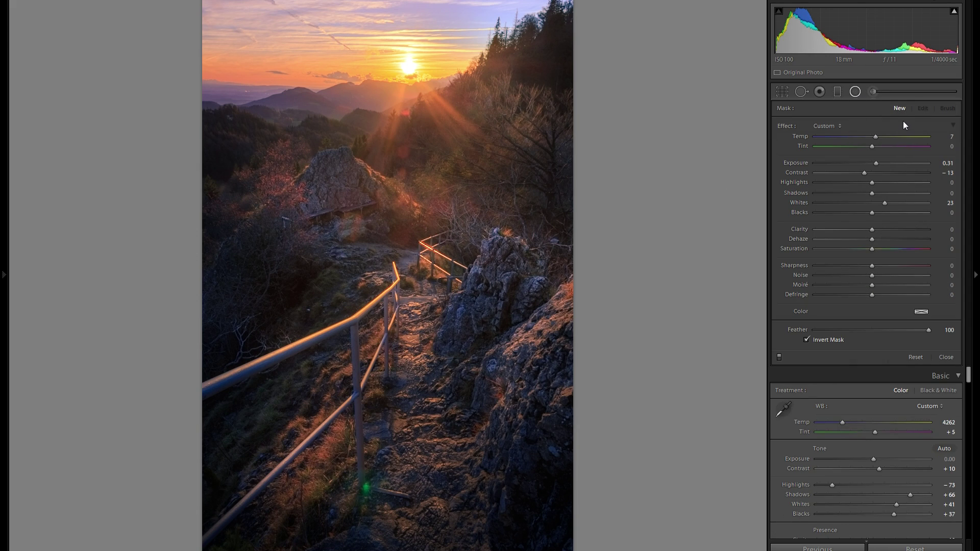
{"action": "double_click", "coordinate": [788, 126]}
{"action": "left_click_drag", "start_coordinate": [871, 162], "coordinate": [867, 162]}
{"action": "left_click_drag", "start_coordinate": [872, 213], "coordinate": [865, 214]}
{"action": "left_click_drag", "start_coordinate": [346, 222], "coordinate": [391, 247]}
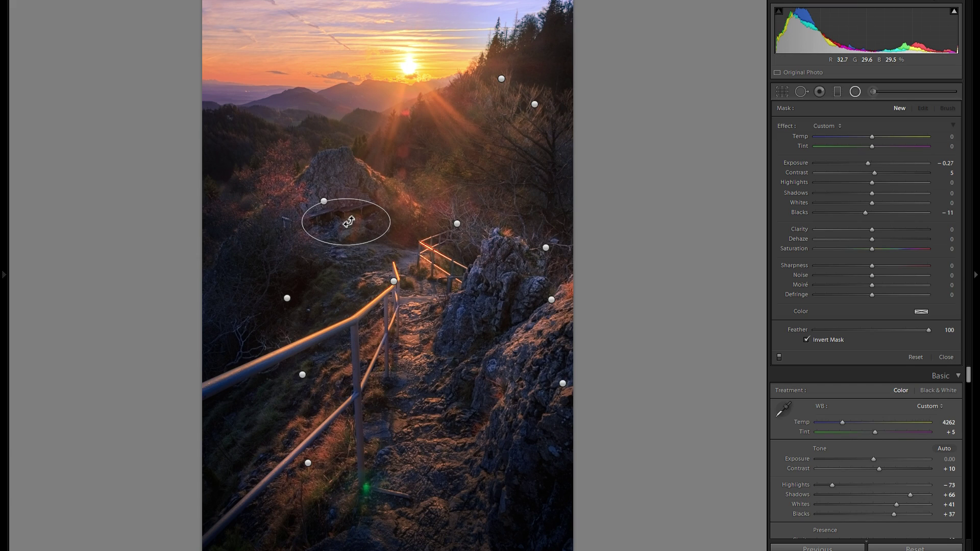
{"action": "left_click_drag", "start_coordinate": [349, 221], "coordinate": [367, 234]}
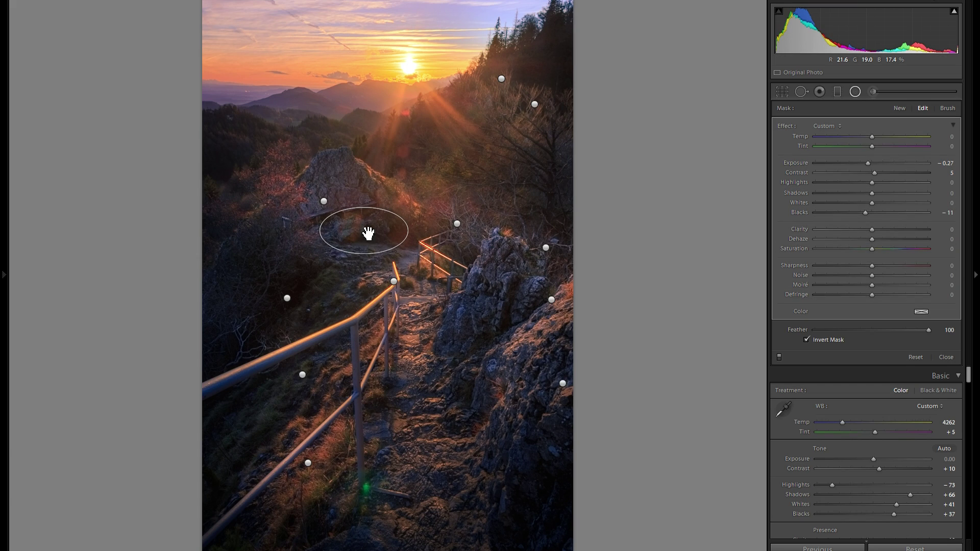
Place a copy of the darkening ellipse on top of the distant rock, with Exposure −0.23 and Blacks −5
{"action": "mouse_move", "coordinate": [371, 224]}
{"action": "mouse_move", "coordinate": [341, 160]}
{"action": "left_mouse_down"}
{"action": "mouse_move", "coordinate": [385, 182]}
{"action": "mouse_move", "coordinate": [351, 162]}
{"action": "left_mouse_up"}
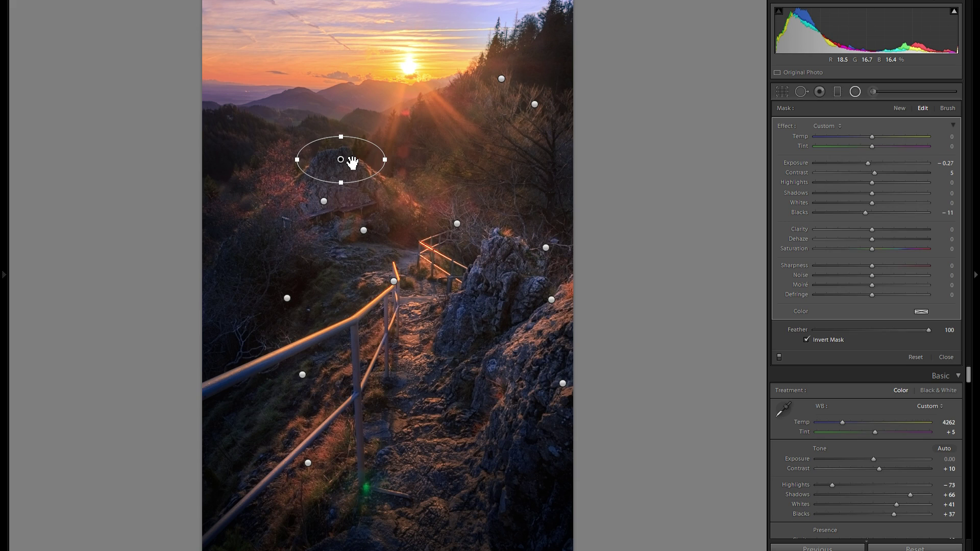
{"action": "right_click", "coordinate": [351, 163]}
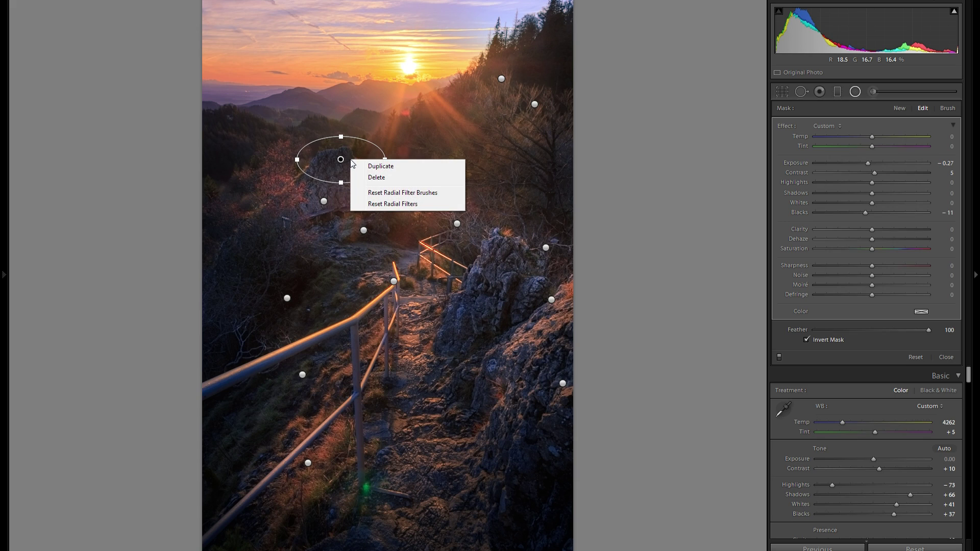
{"action": "left_click", "coordinate": [867, 163]}
{"action": "left_click_drag", "start_coordinate": [865, 211], "coordinate": [866, 213]}
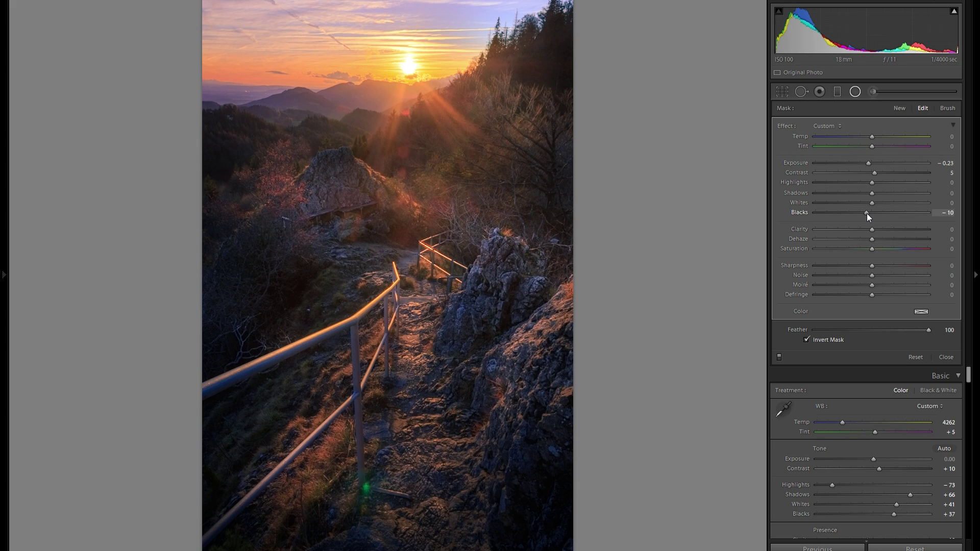
Duplicate the darkening ellipse onto the bushes right of the distant rock and onto the area behind the upper right rocks
{"action": "right_click", "coordinate": [340, 160]}
{"action": "left_click", "coordinate": [357, 165]}
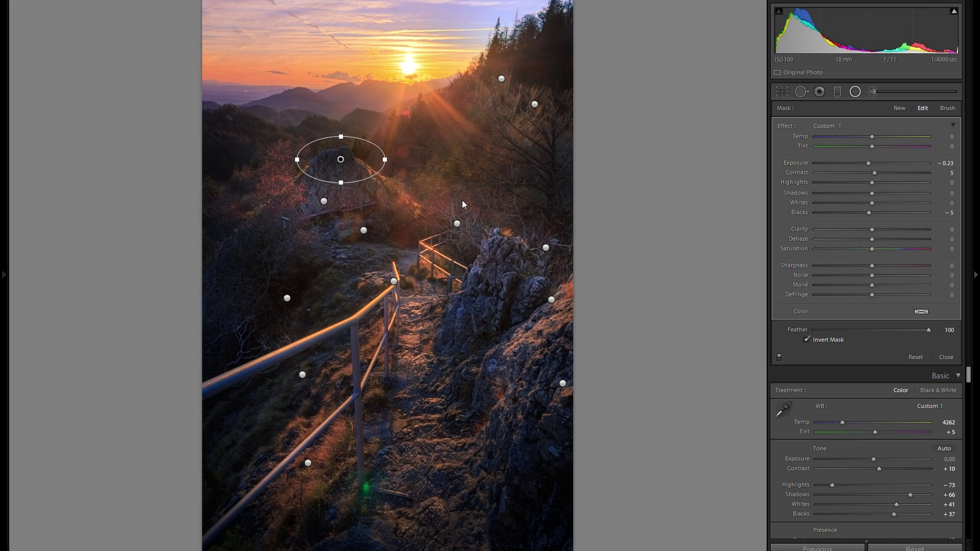
{"action": "left_click_drag", "start_coordinate": [464, 205], "coordinate": [452, 208]}
{"action": "right_click", "coordinate": [474, 206]}
{"action": "left_click", "coordinate": [488, 213]}
{"action": "left_click_drag", "start_coordinate": [453, 204], "coordinate": [561, 238]}
Duplicate the darkening ellipse onto the shaded right rock face and onto the path edge beside the near railing
{"action": "right_click", "coordinate": [587, 244]}
{"action": "left_click", "coordinate": [599, 250]}
{"action": "left_click_drag", "start_coordinate": [557, 244], "coordinate": [575, 350]}
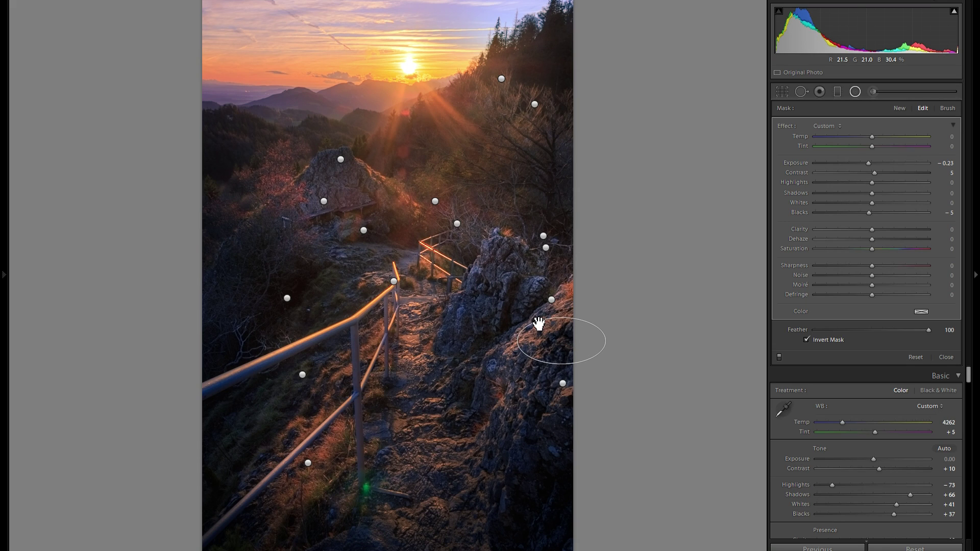
{"action": "right_click", "coordinate": [582, 340]}
{"action": "left_click", "coordinate": [594, 345]}
{"action": "left_click_drag", "start_coordinate": [594, 345], "coordinate": [392, 411]}
Duplicate the darkening ellipse onto the shaded lower part of the path by the right rocks, and make one more copy
{"action": "right_click", "coordinate": [392, 412]}
{"action": "key", "text": "Escape"}
{"action": "left_click_drag", "start_coordinate": [392, 412], "coordinate": [481, 424]}
{"action": "right_click", "coordinate": [507, 421]}
{"action": "key", "text": "Escape"}
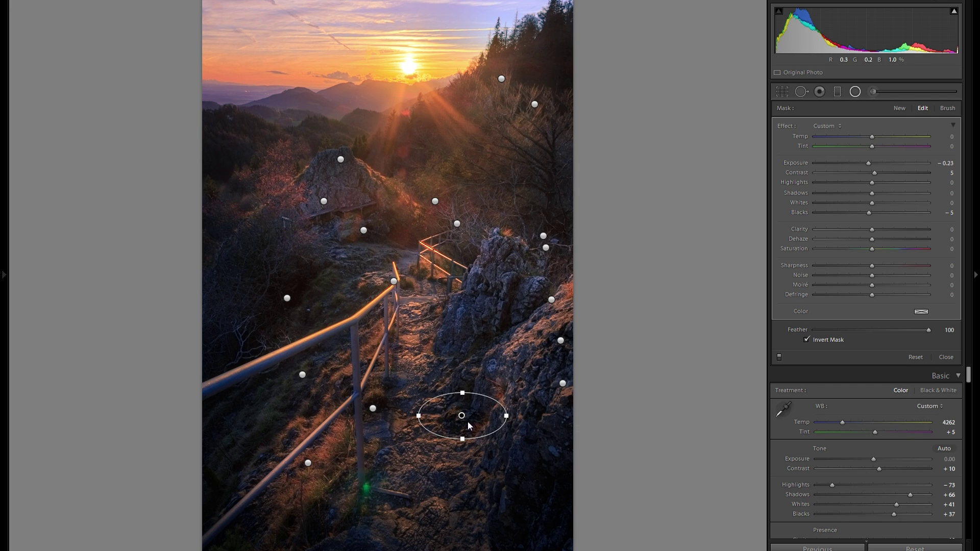
Place the spare darkening ellipse on the lower path and duplicate it onto the foreground path nearer the right rocks
{"action": "left_click_drag", "start_coordinate": [404, 465], "coordinate": [406, 468]}
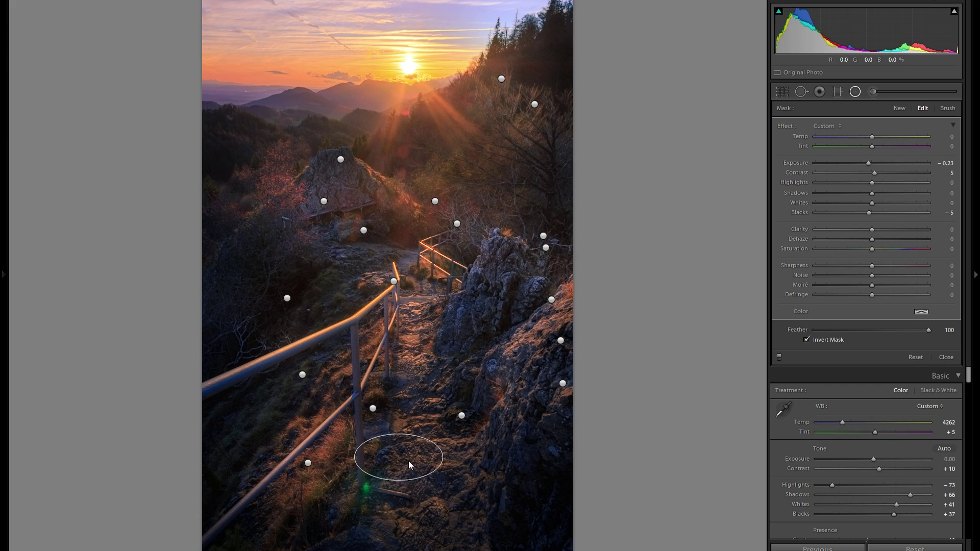
{"action": "right_click", "coordinate": [444, 464]}
{"action": "left_click", "coordinate": [474, 474]}
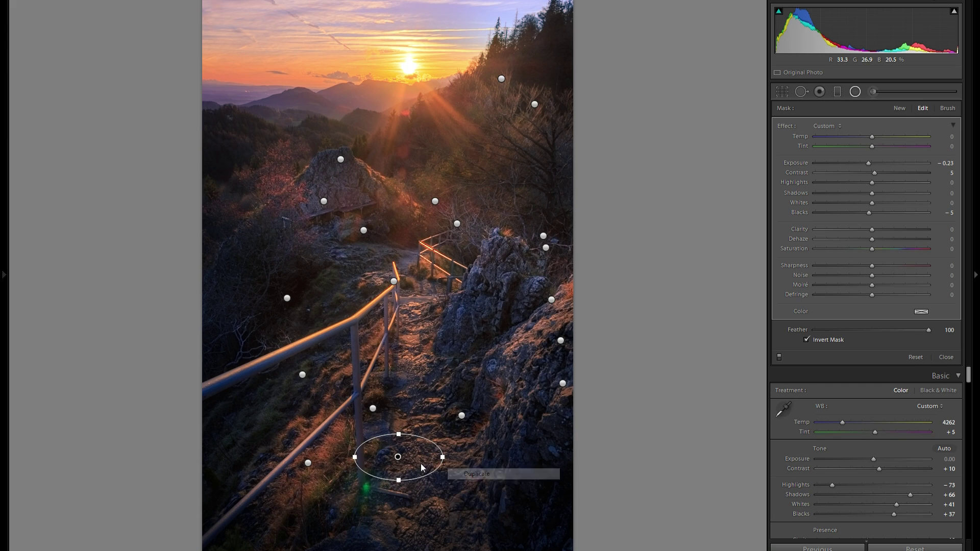
{"action": "left_click_drag", "start_coordinate": [419, 467], "coordinate": [468, 484]}
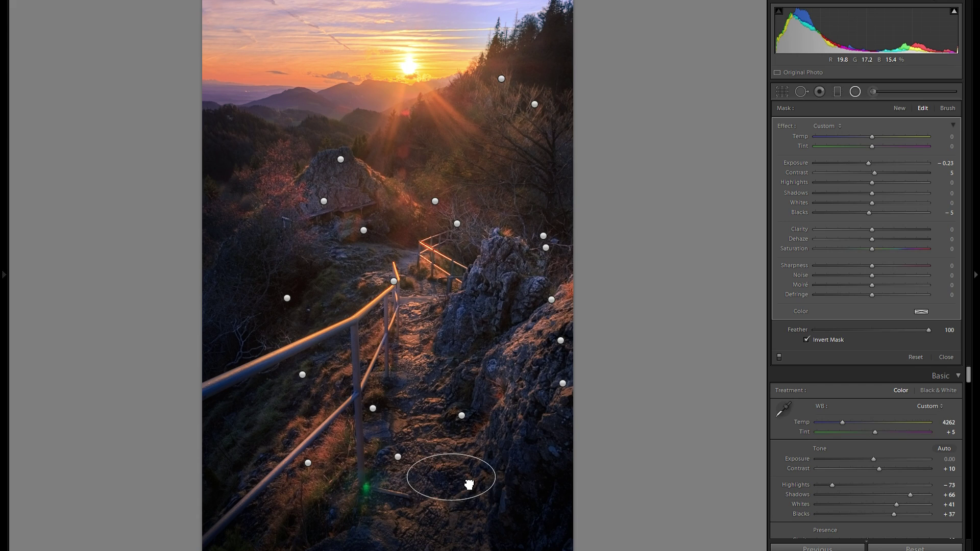
Duplicate the darkening ellipse onto the valley below the sun, make it taller, and place another copy over the trees at the left edge
{"action": "right_click", "coordinate": [497, 485]}
{"action": "left_click", "coordinate": [515, 492]}
{"action": "left_click_drag", "start_coordinate": [474, 480], "coordinate": [444, 160]}
{"action": "right_click", "coordinate": [455, 163]}
{"action": "left_click", "coordinate": [434, 160]}
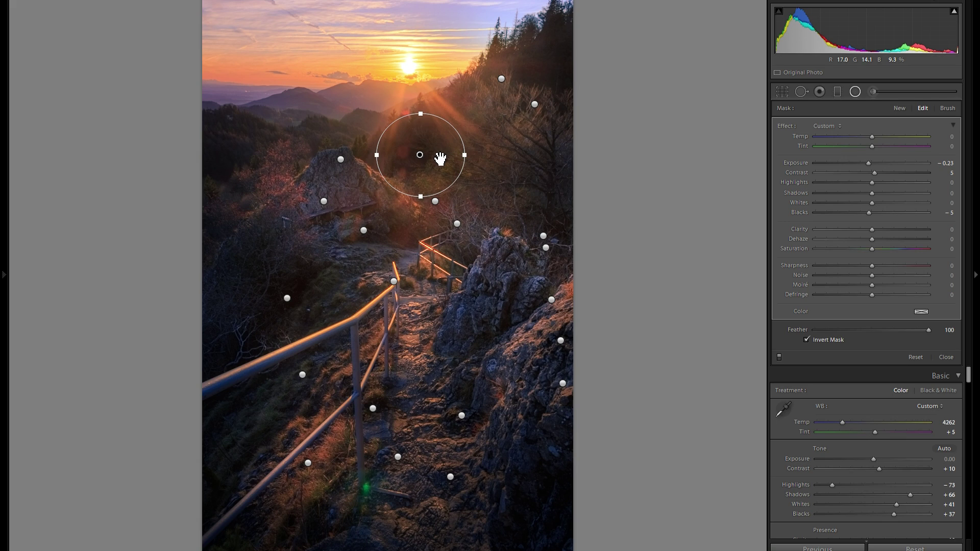
{"action": "left_click", "coordinate": [244, 188]}
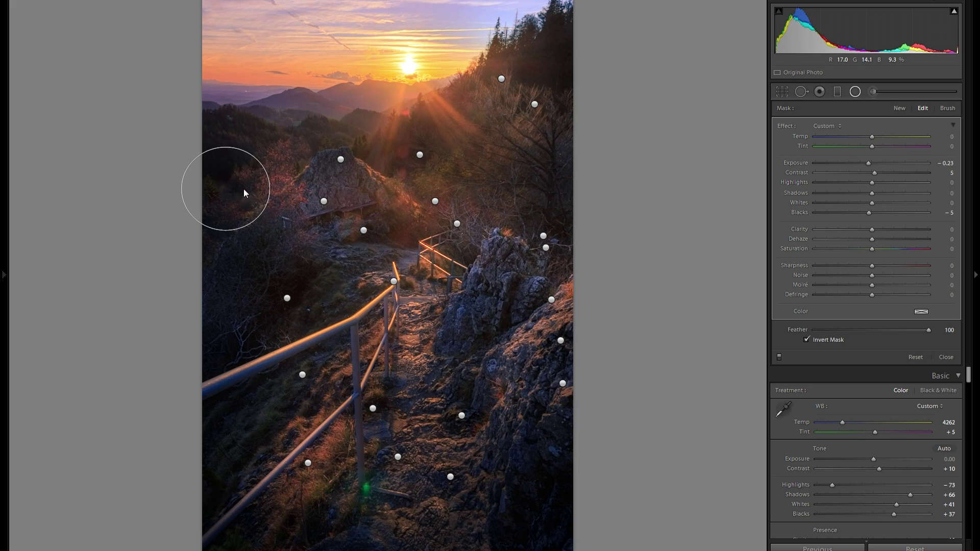
Duplicate the darkening ellipse onto the distant rock, narrow it slightly, and check the area without the mask overlays
{"action": "right_click", "coordinate": [257, 194]}
{"action": "left_click", "coordinate": [279, 199]}
{"action": "left_click_drag", "start_coordinate": [278, 217], "coordinate": [383, 196]}
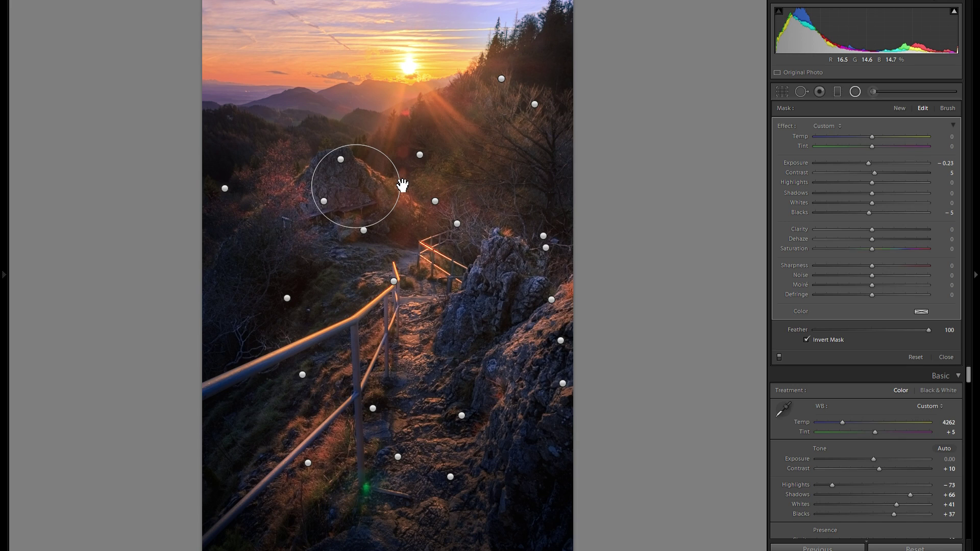
{"action": "left_click_drag", "start_coordinate": [403, 185], "coordinate": [393, 185]}
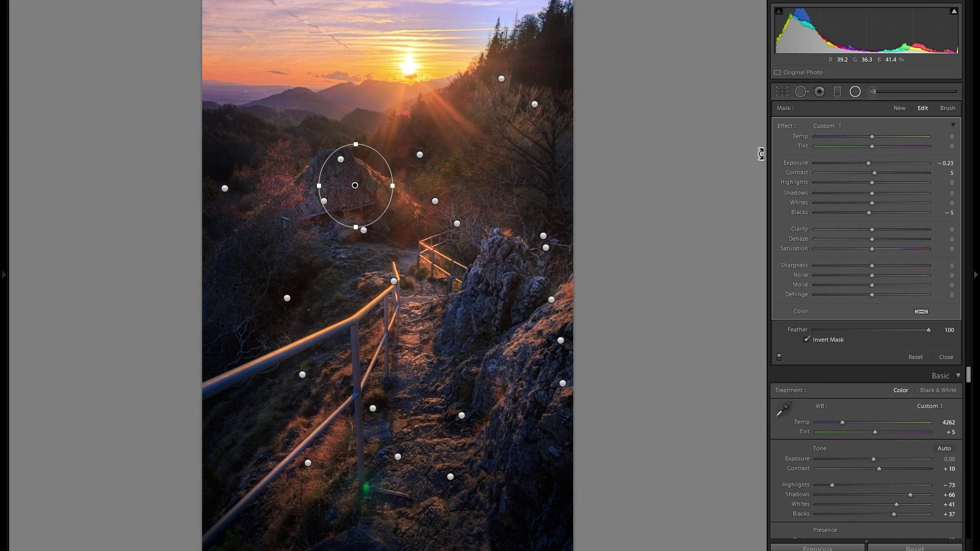
{"action": "key", "text": "h"}
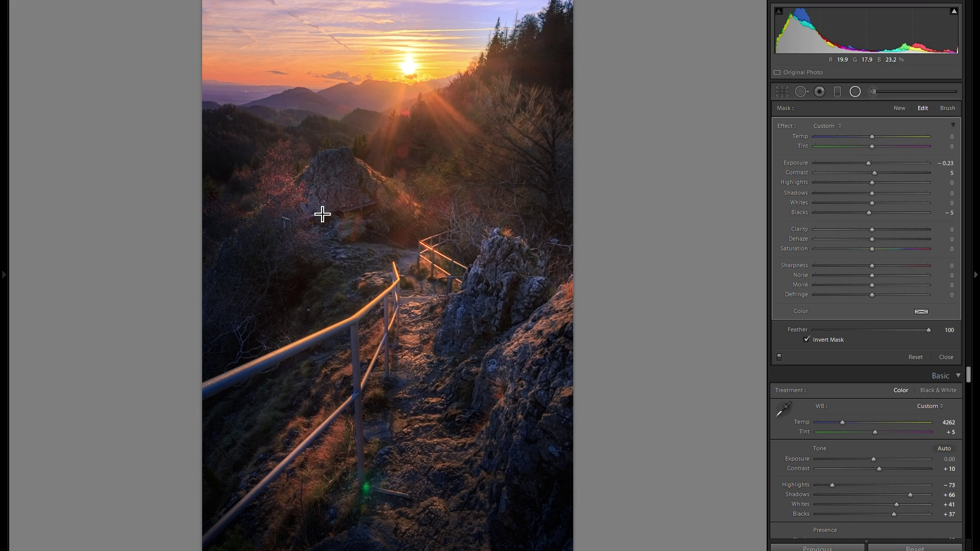
{"action": "key", "text": "h"}
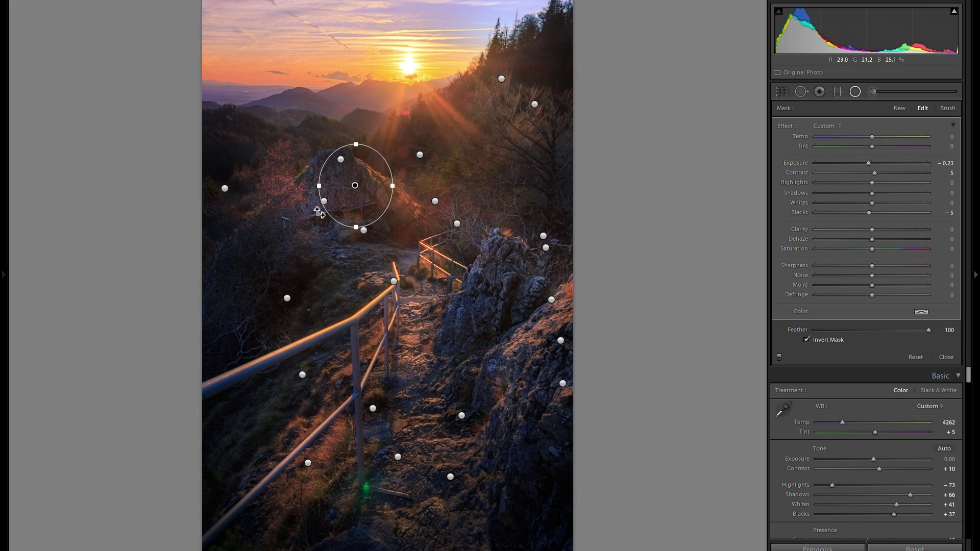
Duplicate the darkening ellipse onto the far railing beside the rocks and set its Exposure to −0.34
{"action": "right_click", "coordinate": [357, 195]}
{"action": "key", "text": "Escape"}
{"action": "left_click_drag", "start_coordinate": [373, 205], "coordinate": [470, 263]}
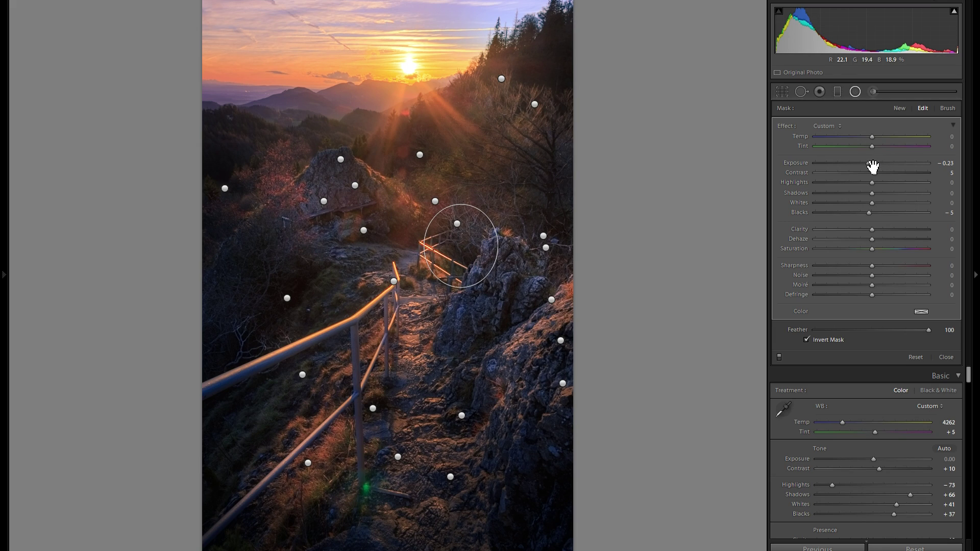
{"action": "left_click_drag", "start_coordinate": [869, 163], "coordinate": [868, 162]}
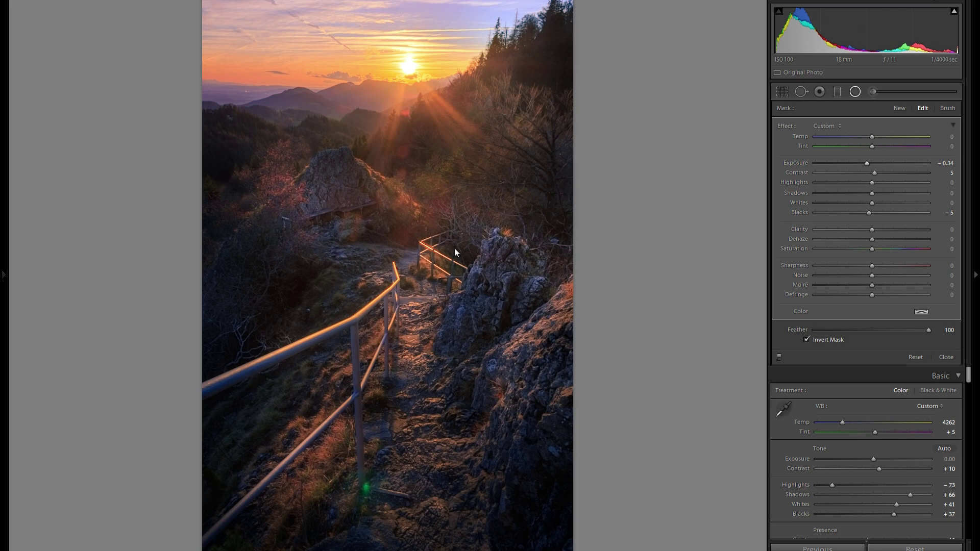
Duplicate the −0.34 Exposure ellipse onto the gap between the right rocks and onto the shaded lower right rock face
{"action": "left_click", "coordinate": [515, 332]}
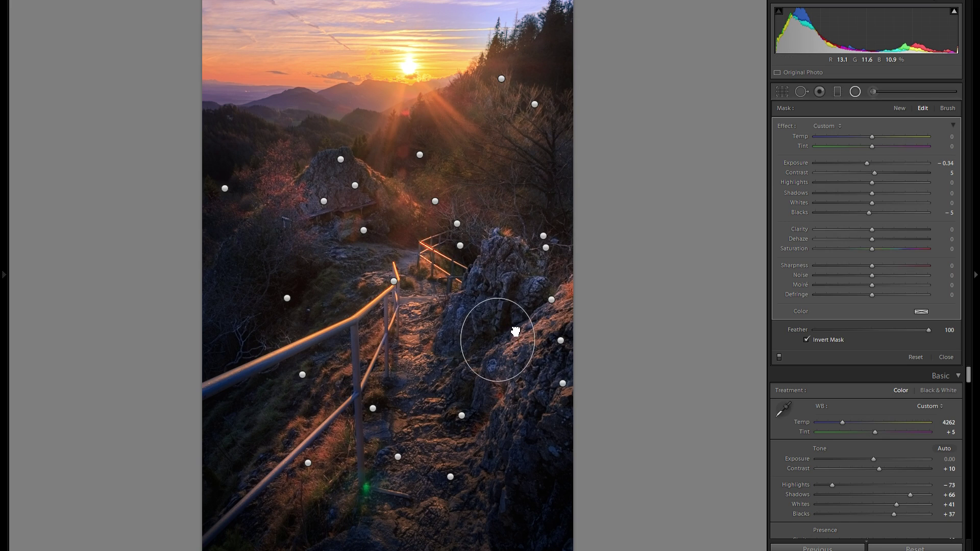
{"action": "right_click", "coordinate": [526, 327]}
{"action": "left_click", "coordinate": [540, 332]}
{"action": "left_click_drag", "start_coordinate": [500, 323], "coordinate": [531, 433]}
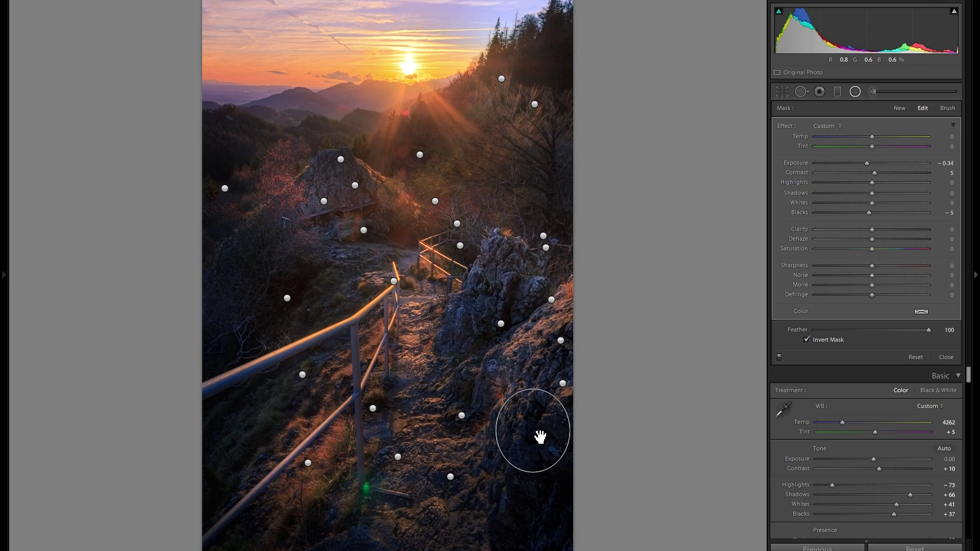
Duplicate the darkening ellipse onto the middle of the lower path and onto the photo's right edge above the rocks
{"action": "right_click", "coordinate": [566, 443]}
{"action": "left_click", "coordinate": [580, 449]}
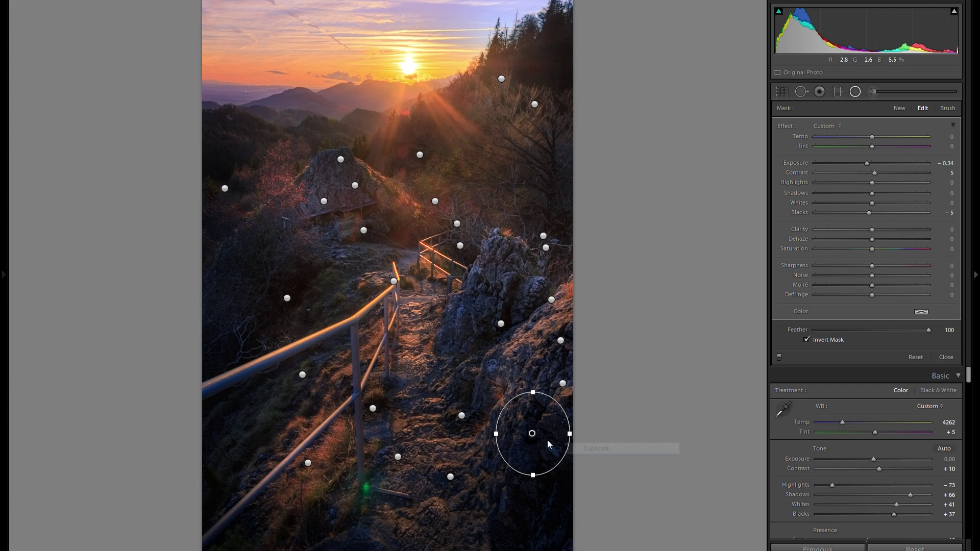
{"action": "left_click_drag", "start_coordinate": [420, 419], "coordinate": [440, 414]}
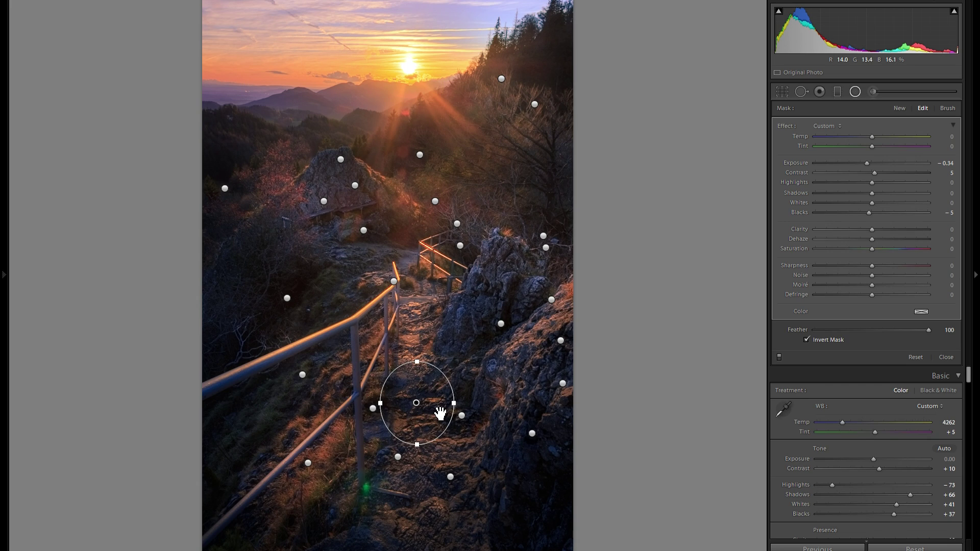
{"action": "right_click", "coordinate": [467, 413]}
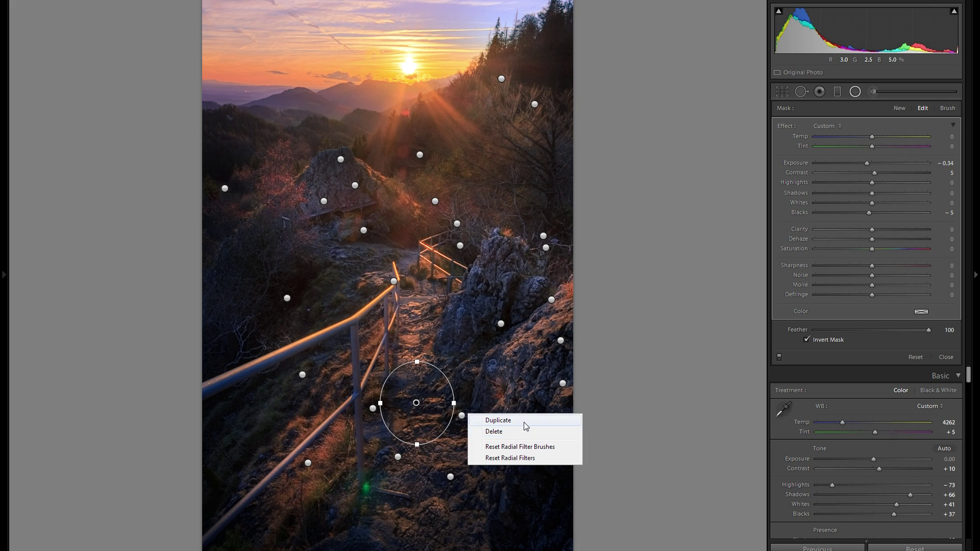
{"action": "left_click", "coordinate": [525, 426]}
{"action": "left_click_drag", "start_coordinate": [436, 403], "coordinate": [487, 378]}
{"action": "left_click_drag", "start_coordinate": [596, 254], "coordinate": [588, 257]}
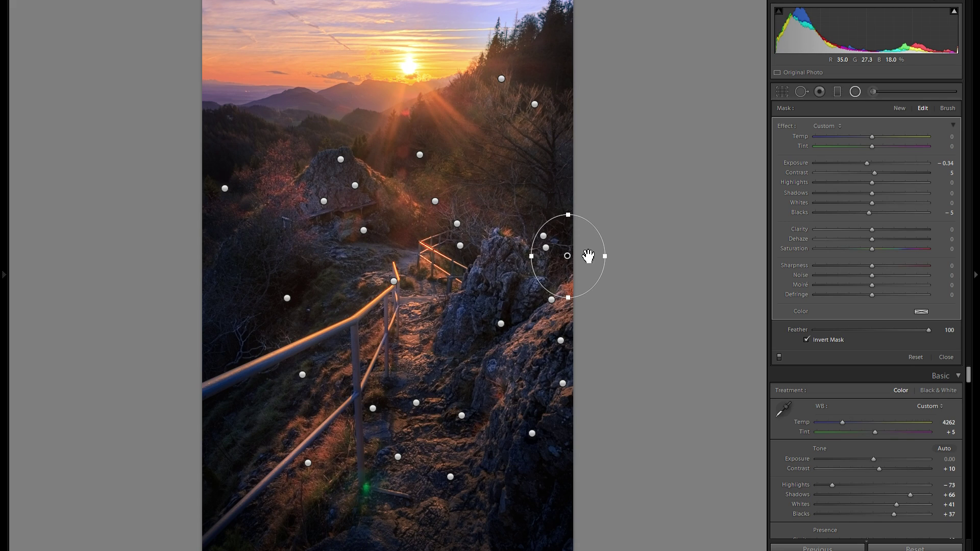
Place a flattened copy of the darkening ellipse on the ground below the distant rock and another copy on the bushes left of it
{"action": "right_click", "coordinate": [602, 258]}
{"action": "left_click", "coordinate": [589, 255]}
{"action": "left_click_drag", "start_coordinate": [585, 253], "coordinate": [387, 262]}
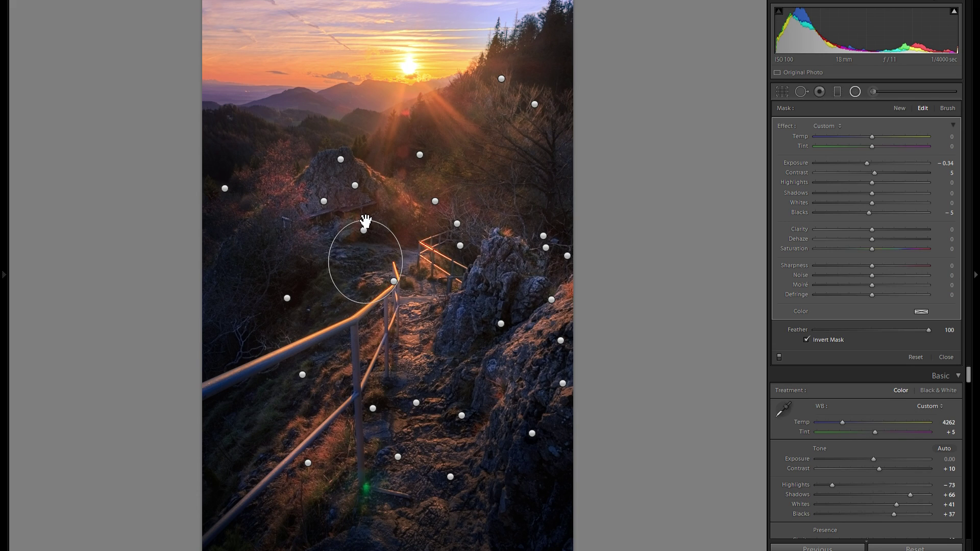
{"action": "left_click_drag", "start_coordinate": [365, 232], "coordinate": [365, 233]}
{"action": "right_click", "coordinate": [370, 253]}
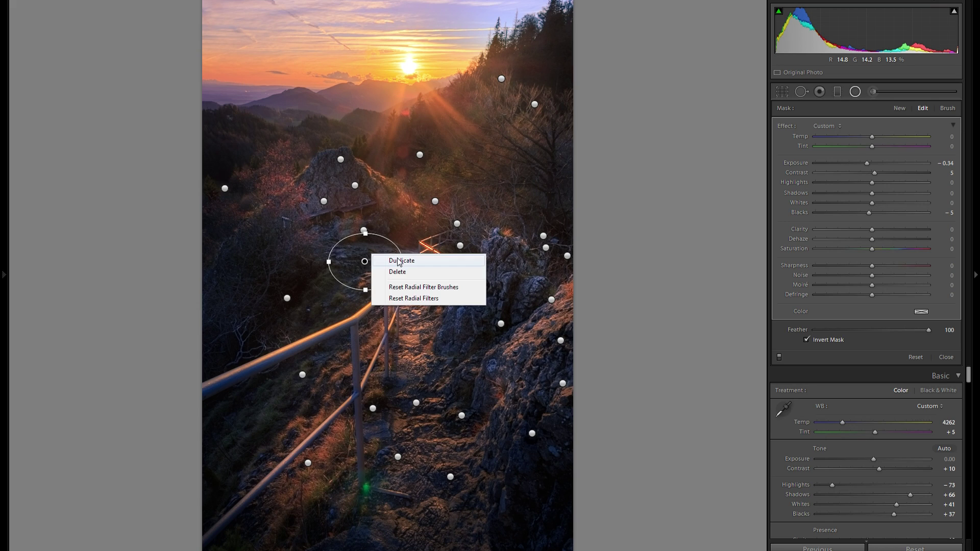
{"action": "left_click", "coordinate": [393, 260]}
{"action": "left_click_drag", "start_coordinate": [305, 226], "coordinate": [303, 227]}
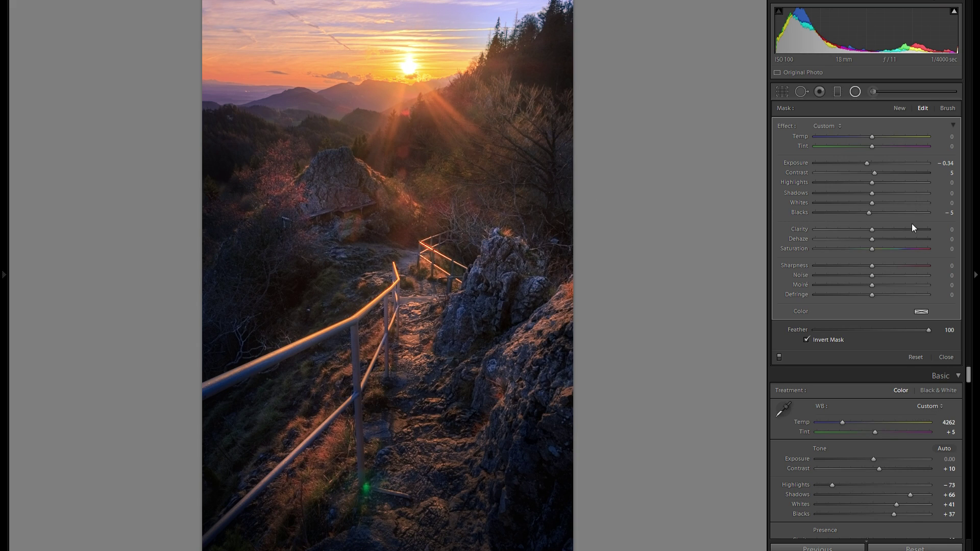
Compare the photo with and without the radial filters
{"action": "left_click", "coordinate": [778, 356]}
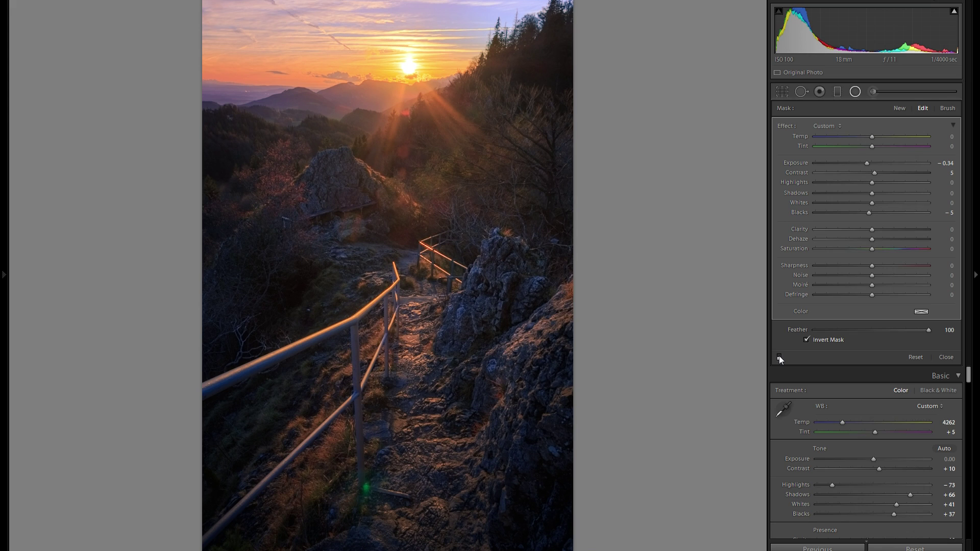
{"action": "left_click", "coordinate": [778, 356]}
{"action": "left_click", "coordinate": [778, 357]}
{"action": "left_click", "coordinate": [780, 355]}
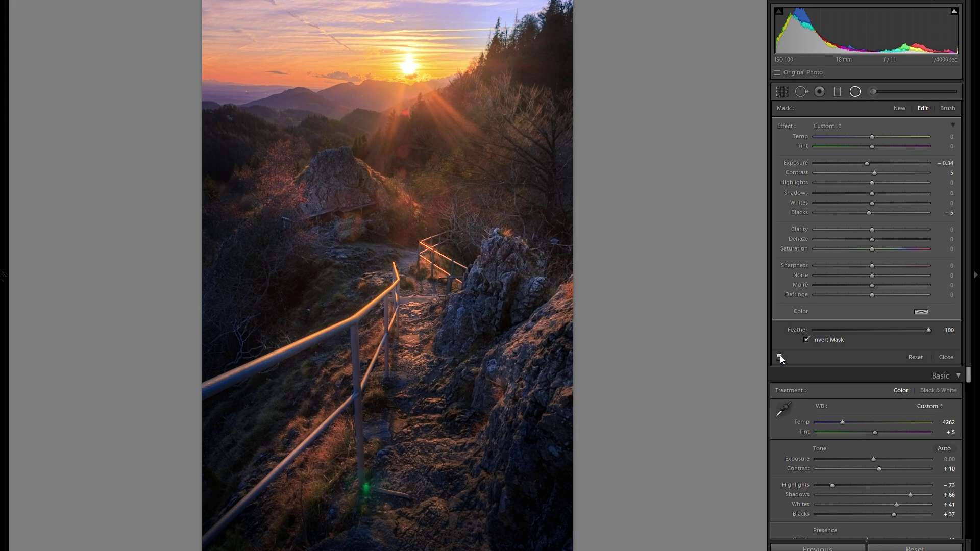
{"action": "left_click", "coordinate": [779, 357]}
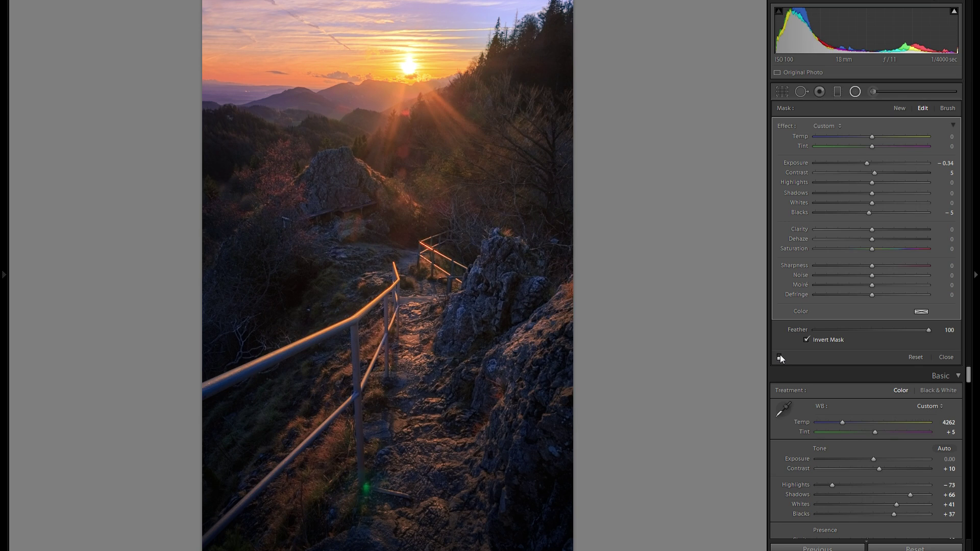
{"action": "left_click", "coordinate": [779, 356]}
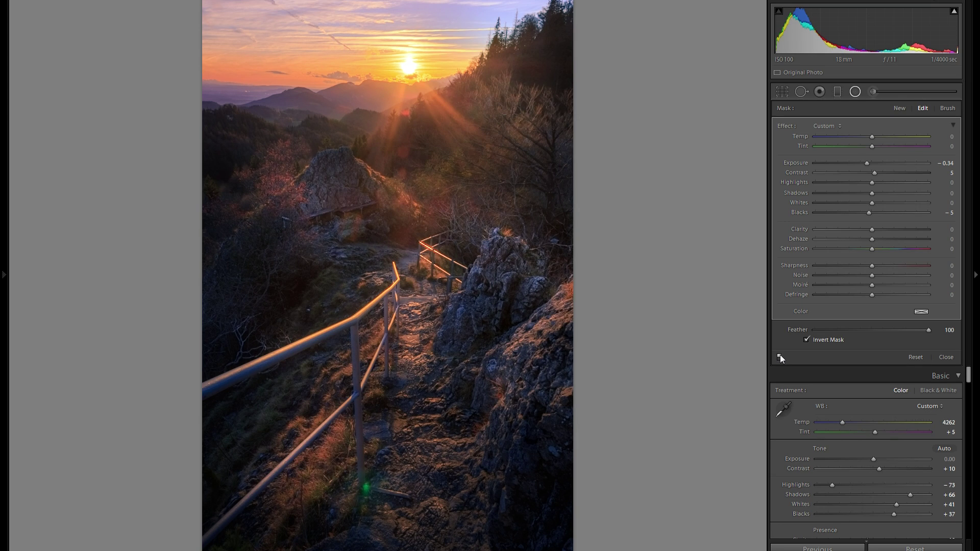
{"action": "left_click", "coordinate": [779, 356]}
{"action": "left_click", "coordinate": [779, 356]}
{"action": "left_click", "coordinate": [778, 357]}
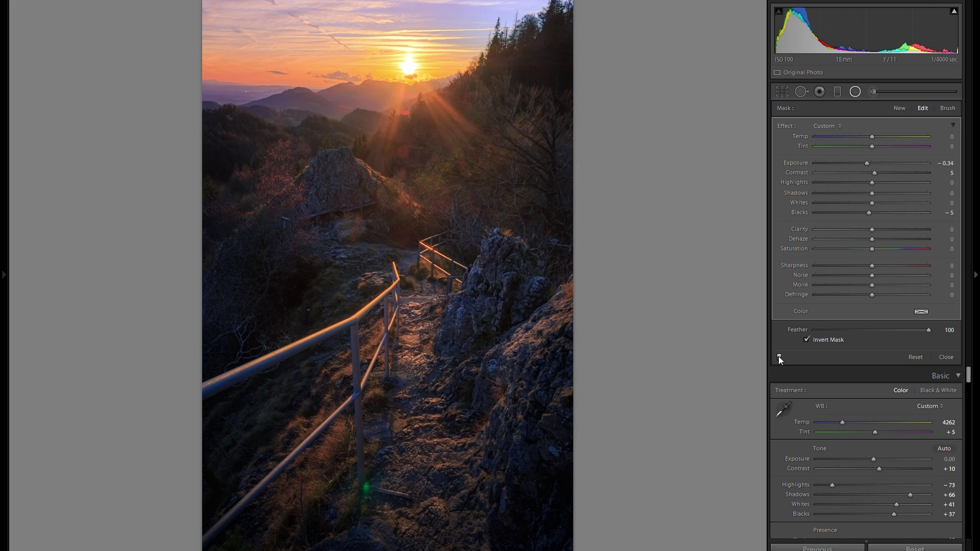
{"action": "left_click", "coordinate": [779, 356]}
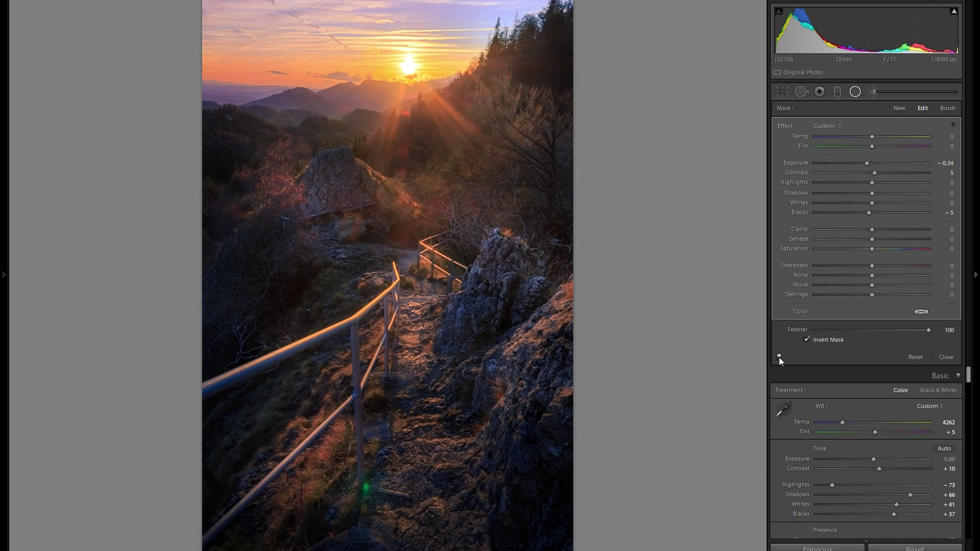
Start a new radial mask with Exposure, Contrast and Blacks reset to 0 and a blue color of hue 215, saturation 41%
{"action": "left_click", "coordinate": [899, 109]}
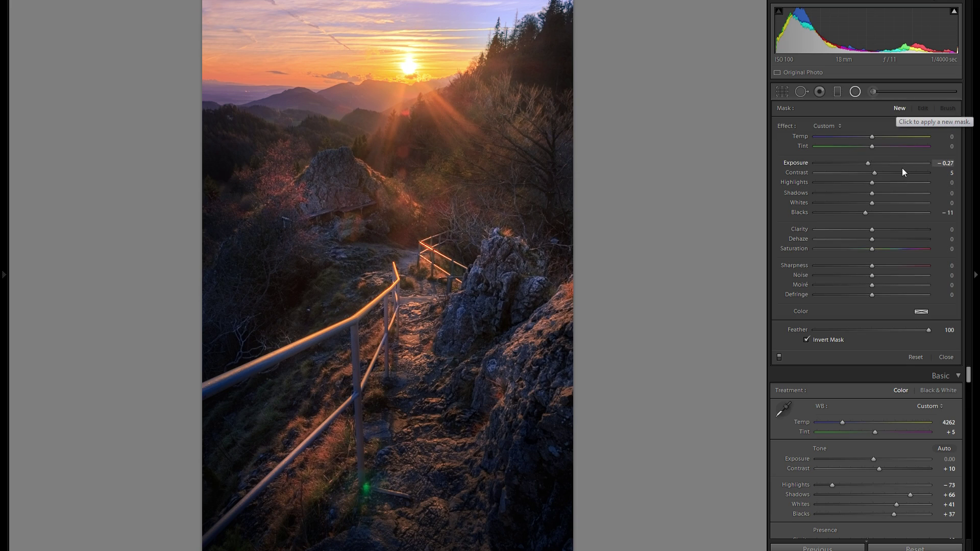
{"action": "double_click", "coordinate": [794, 164]}
{"action": "double_click", "coordinate": [800, 211]}
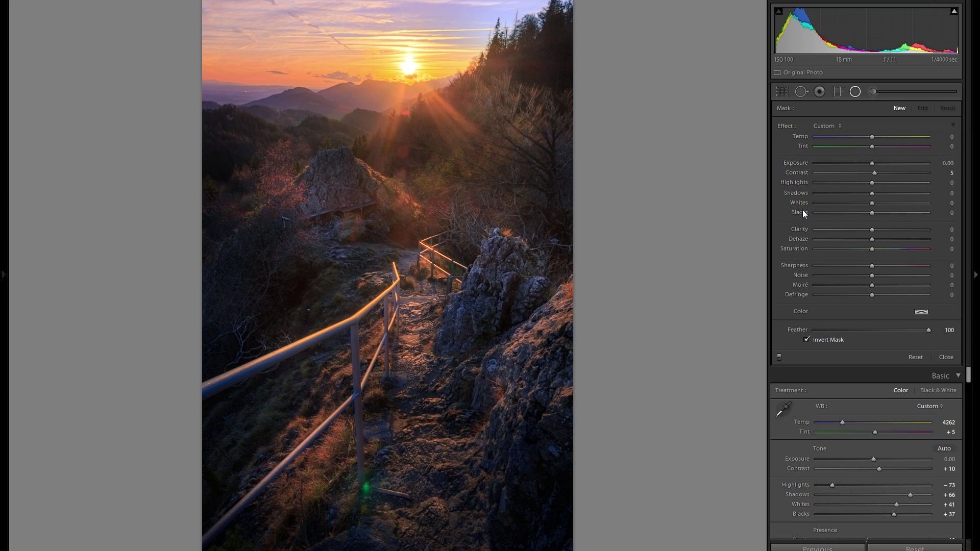
{"action": "double_click", "coordinate": [797, 172]}
{"action": "left_click", "coordinate": [920, 312]}
{"action": "left_click", "coordinate": [880, 329]}
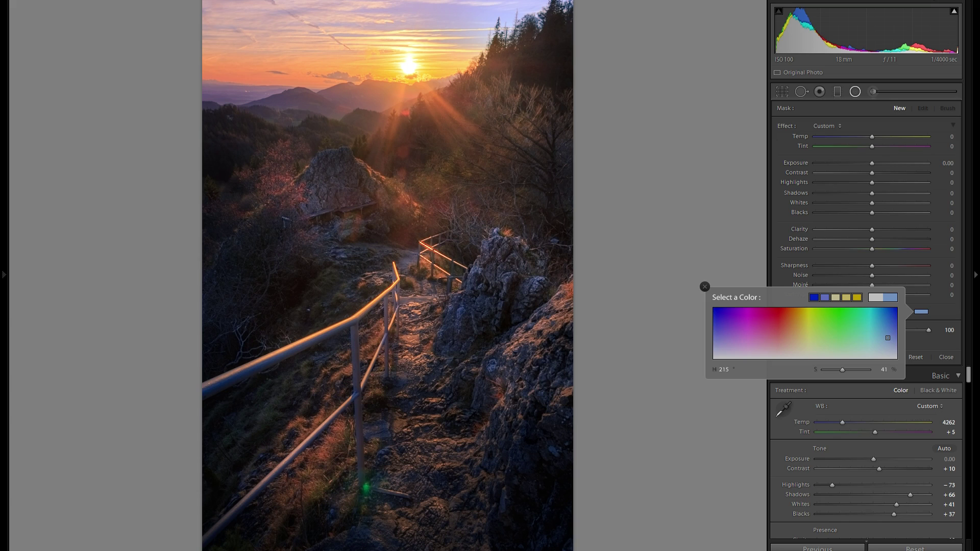
{"action": "left_click", "coordinate": [704, 286]}
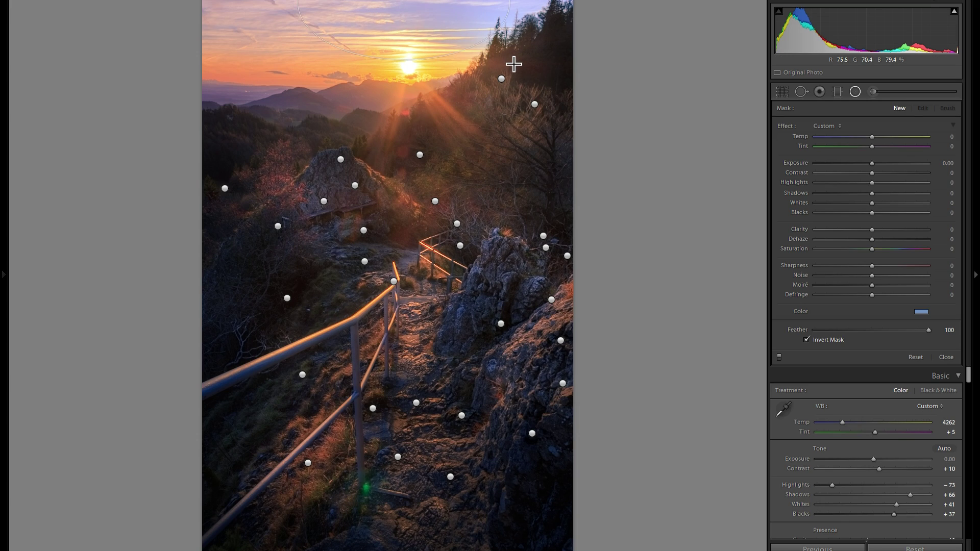
Draw a wide blue-tinted ellipse over the upper right sky and lower its color saturation to 25%
{"action": "left_click_drag", "start_coordinate": [406, 13], "coordinate": [514, 13]}
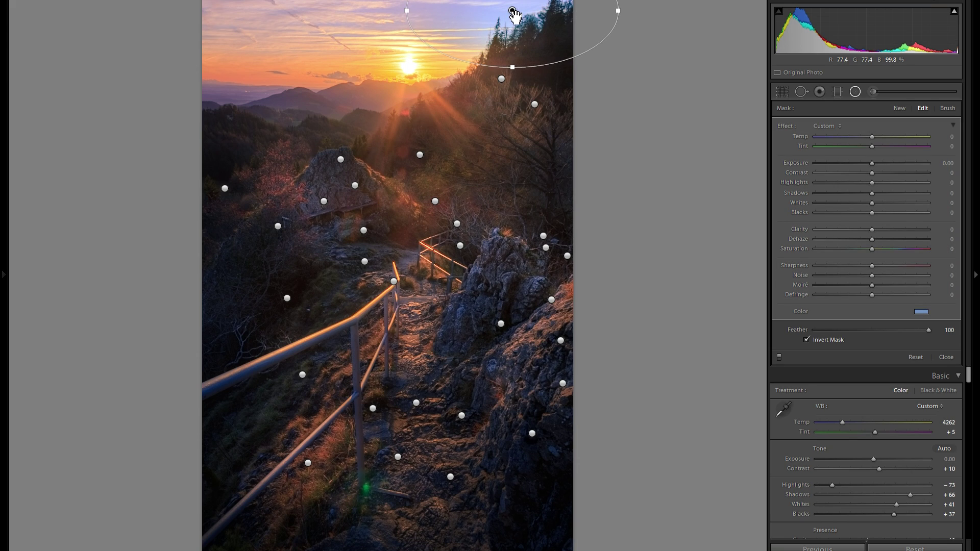
{"action": "key", "text": "o"}
{"action": "left_click_drag", "start_coordinate": [393, 6], "coordinate": [388, 8]}
{"action": "left_click", "coordinate": [921, 312]}
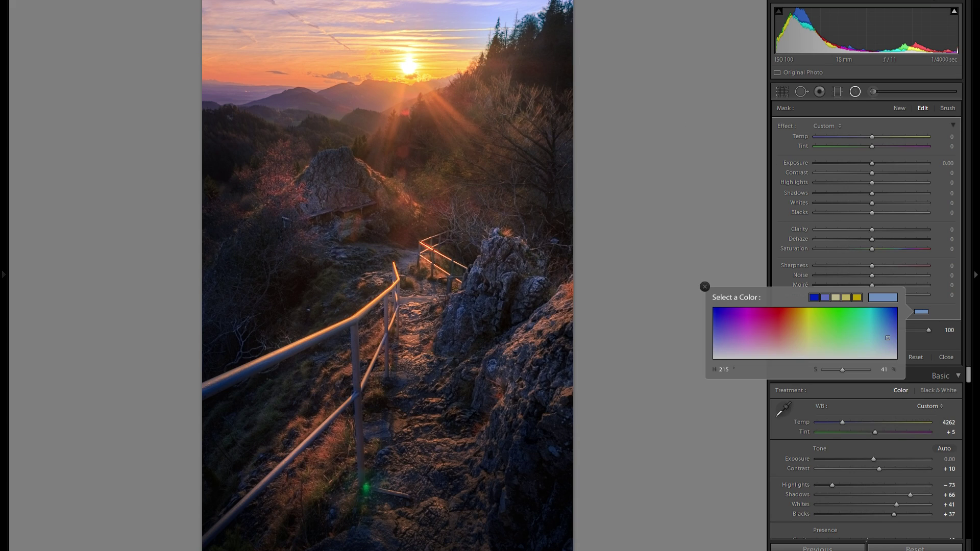
{"action": "left_click_drag", "start_coordinate": [887, 338], "coordinate": [888, 345]}
Duplicate the blue-tinted ellipse onto the upper left sky and onto the grassy slope around the near railing
{"action": "right_click", "coordinate": [497, 11]}
{"action": "left_click", "coordinate": [511, 28]}
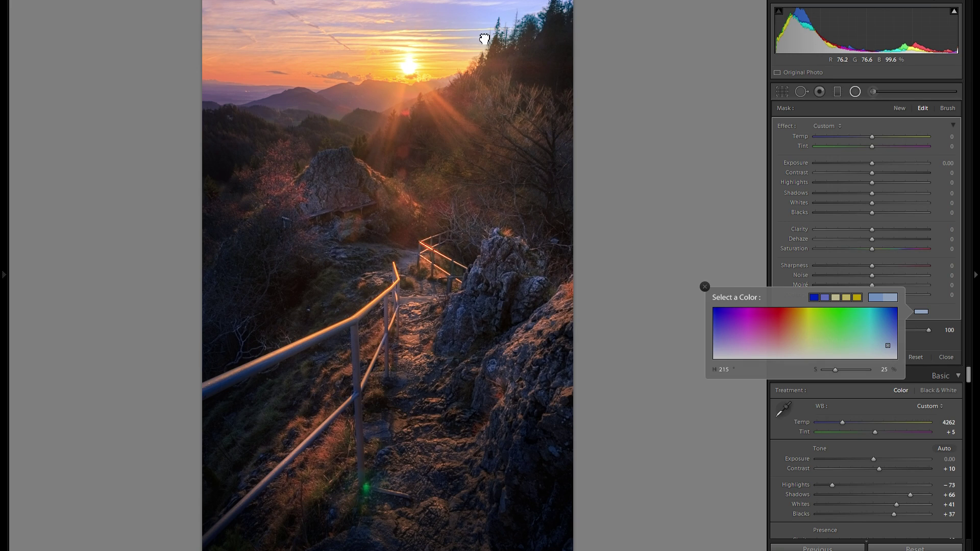
{"action": "left_click", "coordinate": [265, 61]}
{"action": "left_click_drag", "start_coordinate": [265, 60], "coordinate": [259, 30]}
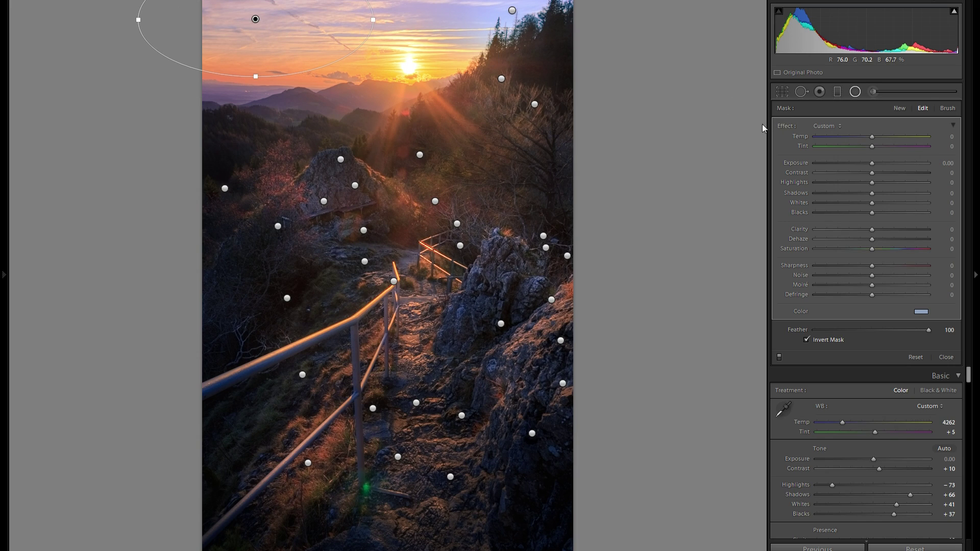
{"action": "left_click_drag", "start_coordinate": [326, 30], "coordinate": [458, 278]}
{"action": "left_click_drag", "start_coordinate": [342, 480], "coordinate": [361, 465]}
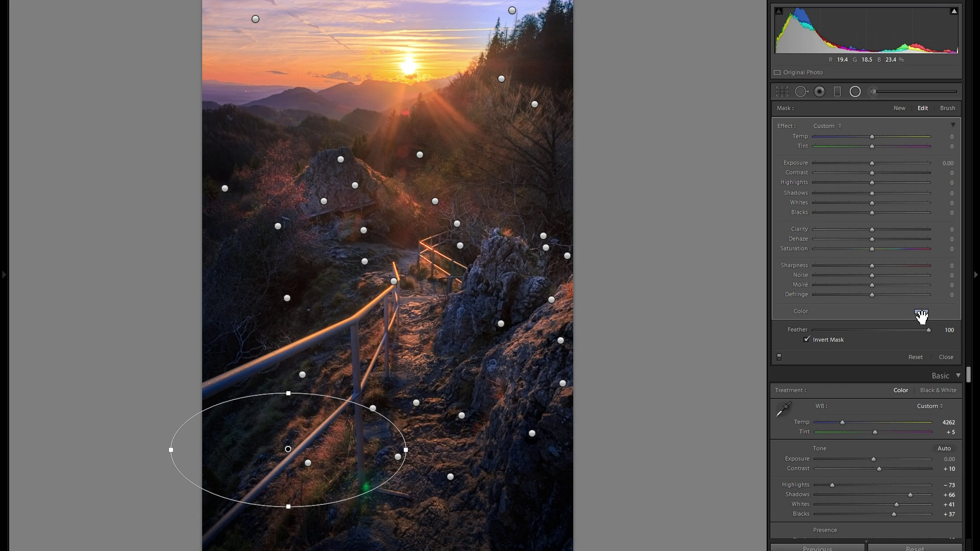
Set the tint color of the ellipse on the grassy slope to hue 214 and saturation 33%
{"action": "left_click", "coordinate": [921, 312]}
{"action": "left_click_drag", "start_coordinate": [887, 346], "coordinate": [887, 342]}
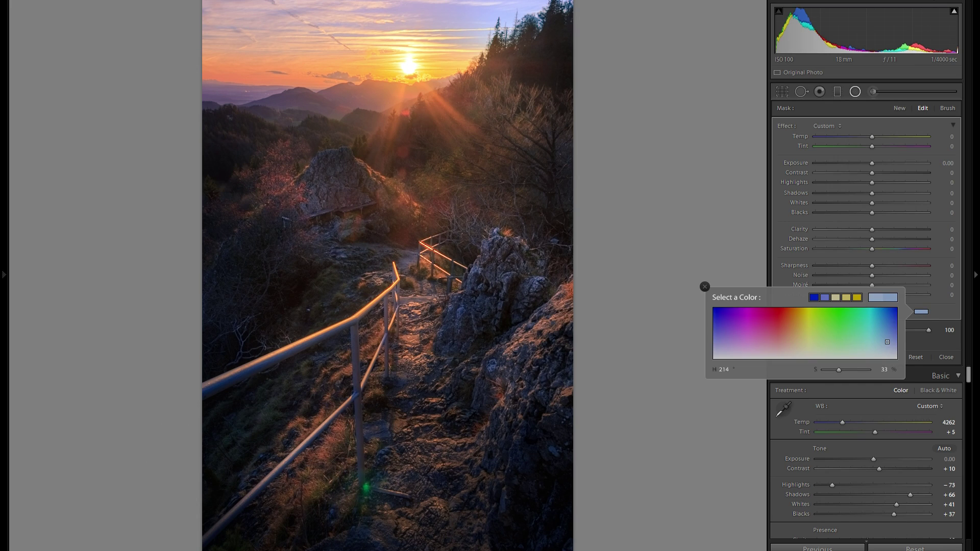
{"action": "left_click", "coordinate": [704, 286]}
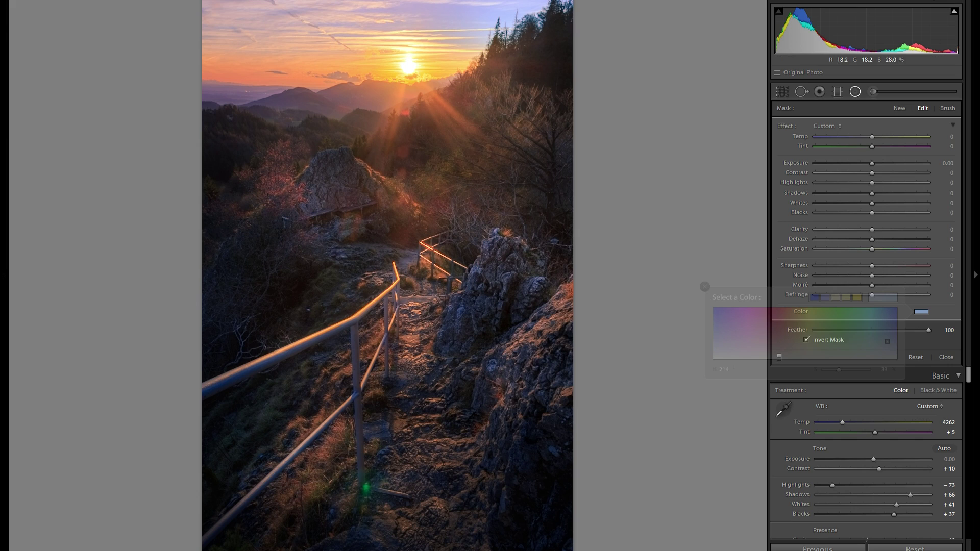
Duplicate the blue-tinted ellipse and reshape the copy into a narrow upright ellipse around the sun and the ridge below it
{"action": "right_click", "coordinate": [322, 435]}
{"action": "left_click", "coordinate": [347, 441]}
{"action": "left_click_drag", "start_coordinate": [350, 451], "coordinate": [595, 186]}
{"action": "left_click_drag", "start_coordinate": [612, 226], "coordinate": [472, 91]}
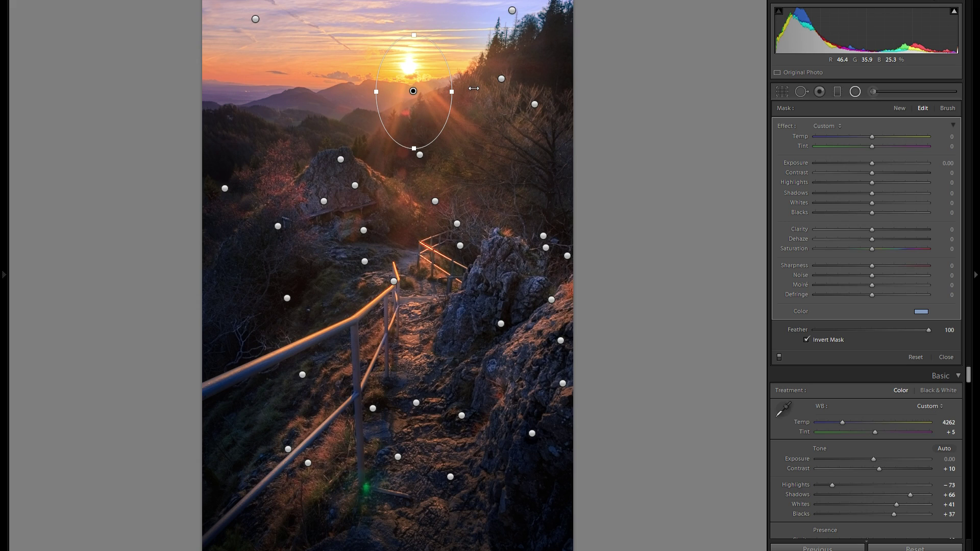
Change the sun ellipse's tint color to a pinkish red and set its Whites to 32
{"action": "left_click", "coordinate": [923, 311]}
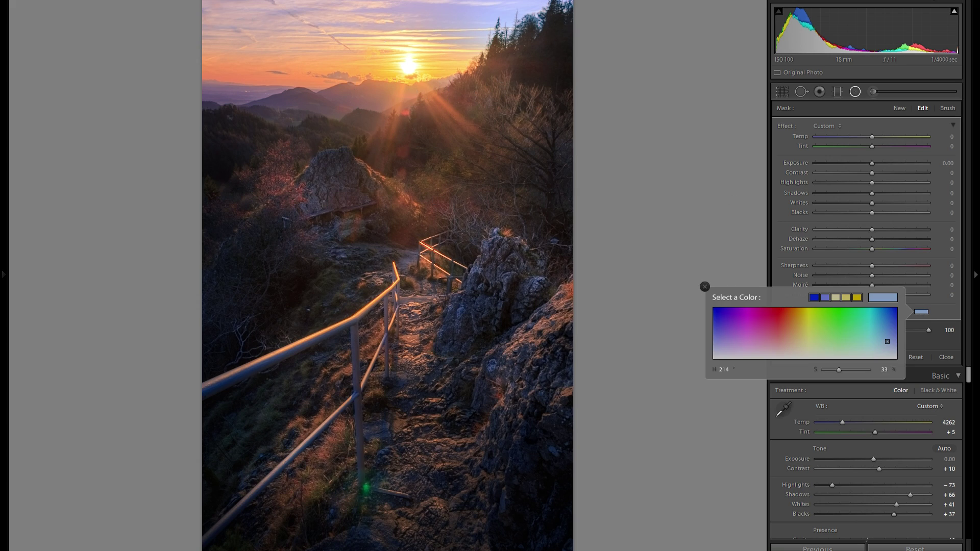
{"action": "left_click", "coordinate": [778, 337]}
{"action": "mouse_move", "coordinate": [778, 336]}
{"action": "left_mouse_down"}
{"action": "mouse_move", "coordinate": [771, 320]}
{"action": "mouse_move", "coordinate": [757, 320]}
{"action": "mouse_move", "coordinate": [774, 327]}
{"action": "mouse_move", "coordinate": [779, 348]}
{"action": "left_mouse_up"}
{"action": "left_click", "coordinate": [889, 204]}
{"action": "left_click", "coordinate": [889, 203]}
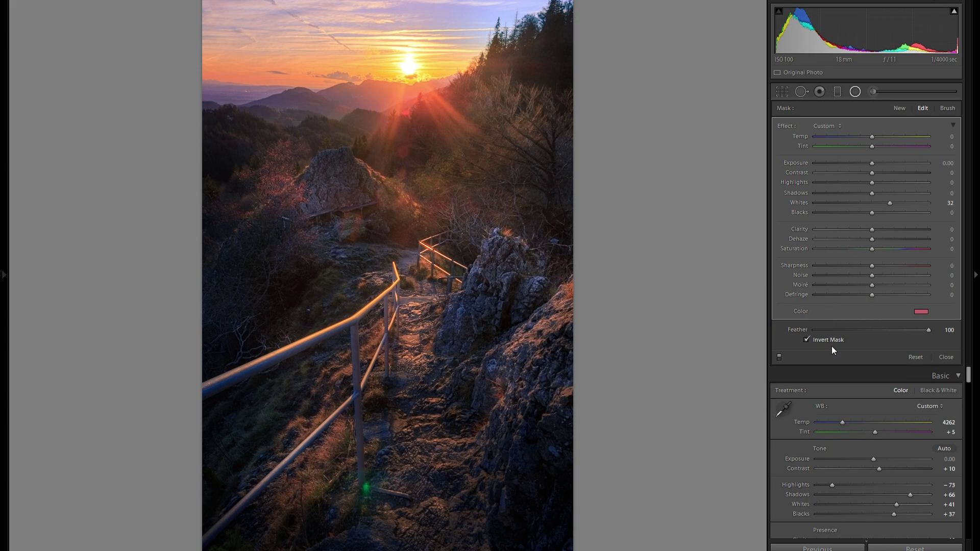
Compare the photo with and without the radial filters and close the radial filter tool
{"action": "left_click", "coordinate": [778, 358]}
{"action": "left_click", "coordinate": [777, 358]}
{"action": "left_click", "coordinate": [855, 91]}
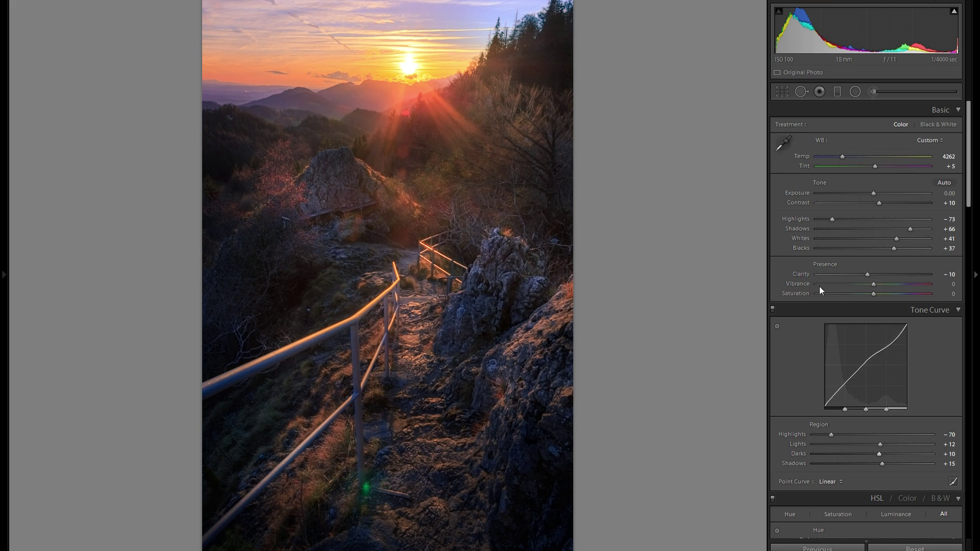
Set the photo's Vibrance to +35 and Saturation to −13
{"action": "left_click_drag", "start_coordinate": [874, 284], "coordinate": [901, 283]}
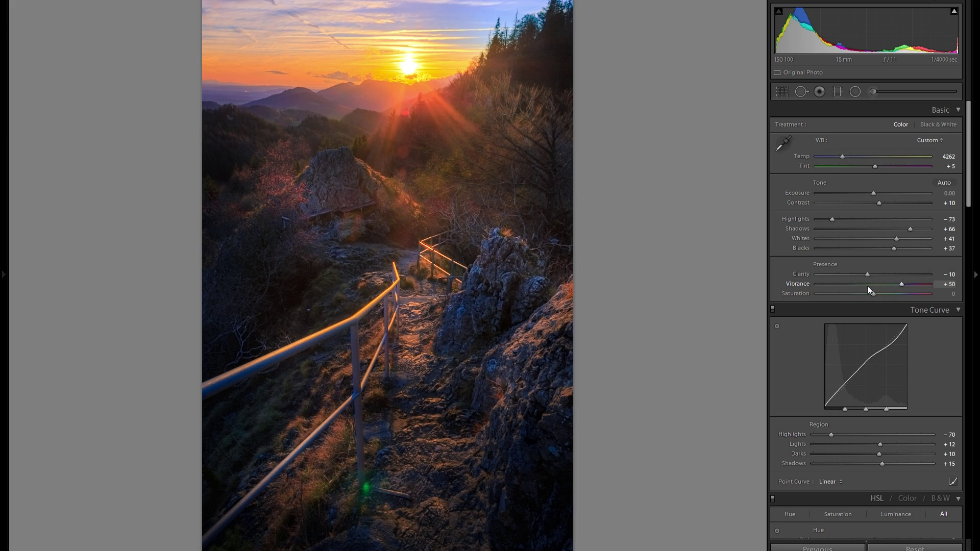
{"action": "double_click", "coordinate": [795, 282]}
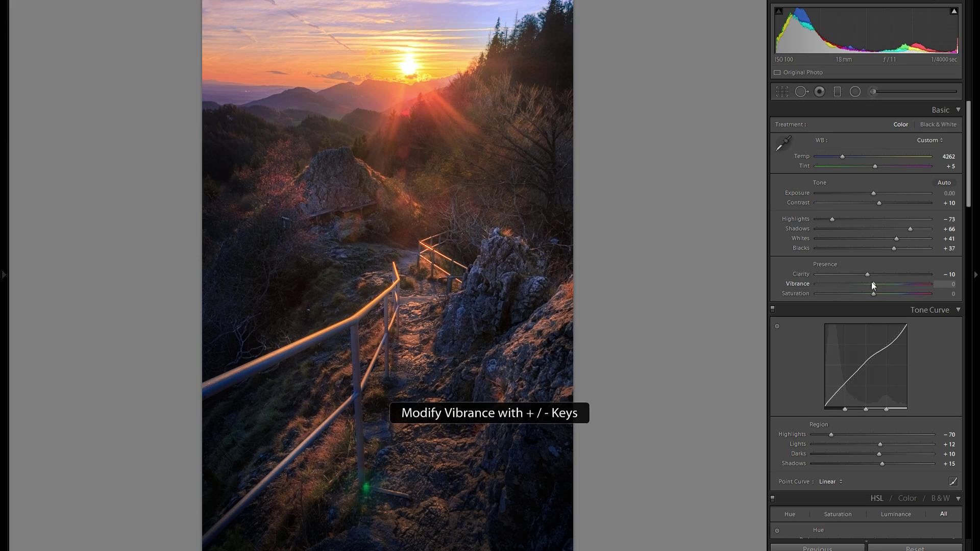
{"action": "mouse_move", "coordinate": [905, 293]}
{"action": "left_mouse_down"}
{"action": "mouse_move", "coordinate": [843, 298]}
{"action": "mouse_move", "coordinate": [887, 289]}
{"action": "left_mouse_up"}
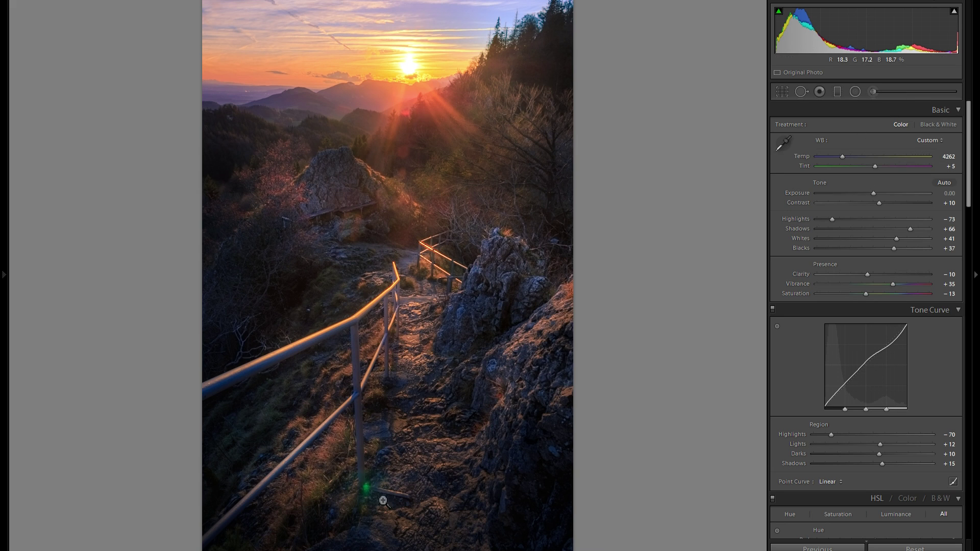
Soften the rocky path beside the railing with a size 13 adjustment brush using negative Clarity
{"action": "left_click", "coordinate": [424, 477]}
{"action": "scroll", "coordinate": [461, 280], "scroll_direction": "up", "scroll_amount": 5}
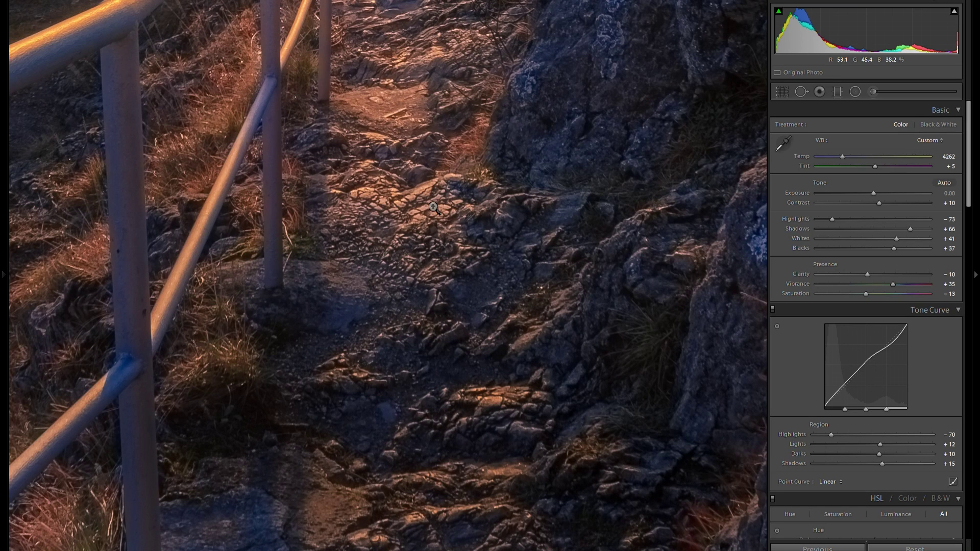
{"action": "left_click", "coordinate": [433, 210]}
{"action": "left_click", "coordinate": [870, 92]}
{"action": "left_click", "coordinate": [871, 91]}
{"action": "left_click", "coordinate": [870, 91]}
{"action": "left_click_drag", "start_coordinate": [872, 229], "coordinate": [844, 229]}
{"action": "scroll", "coordinate": [567, 69], "scroll_direction": "down", "scroll_amount": 3}
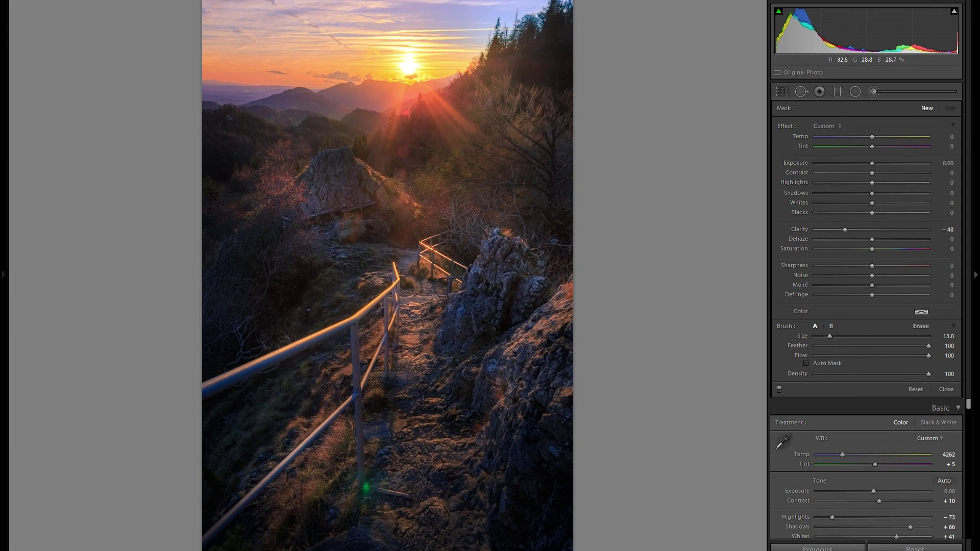
{"action": "left_click", "coordinate": [419, 319]}
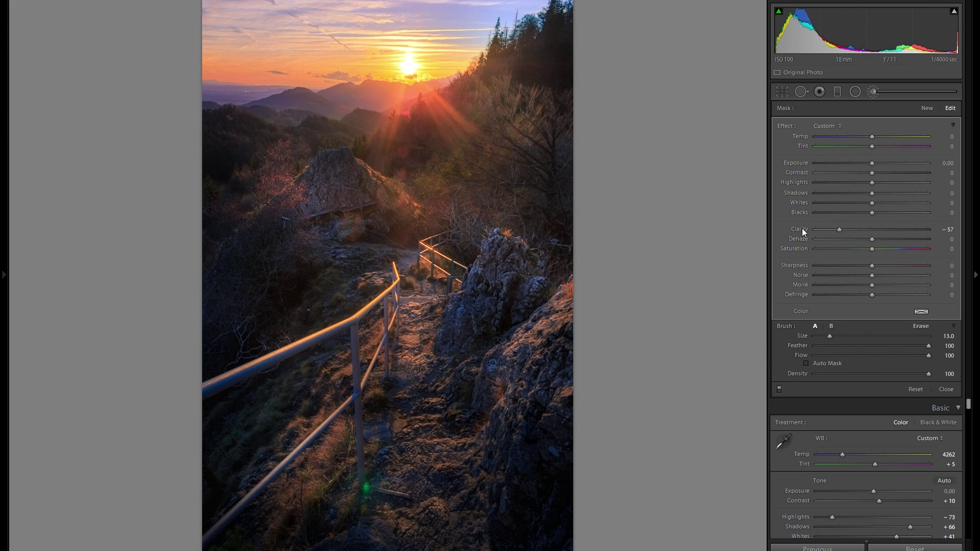
{"action": "left_click_drag", "start_coordinate": [815, 229], "coordinate": [841, 229]}
{"action": "left_click", "coordinate": [873, 92]}
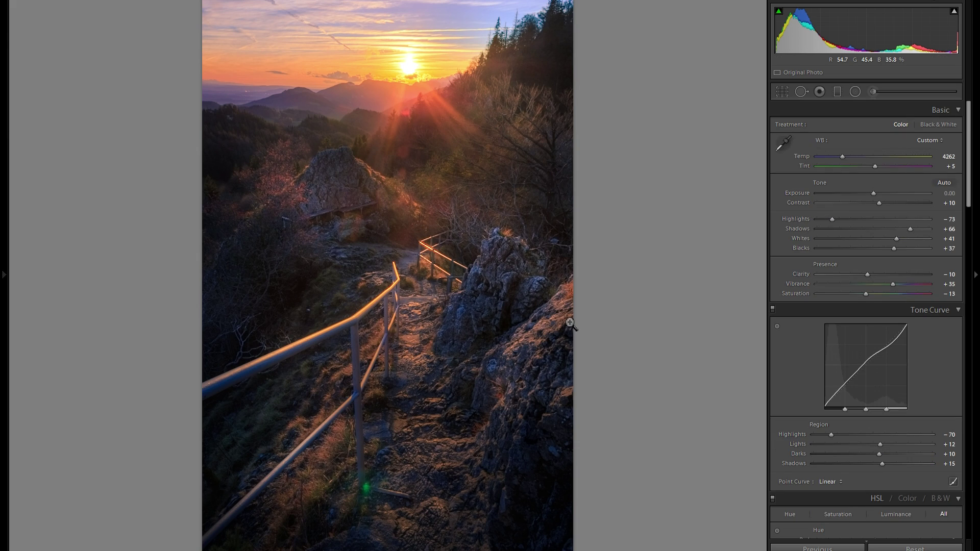
Darken the foreground at the base of the photo with a slightly tilted graduated filter at Exposure −0.49 and Clarity 0
{"action": "left_click", "coordinate": [837, 93]}
{"action": "double_click", "coordinate": [799, 229]}
{"action": "left_click_drag", "start_coordinate": [874, 164], "coordinate": [865, 163]}
{"action": "mouse_move", "coordinate": [405, 389]}
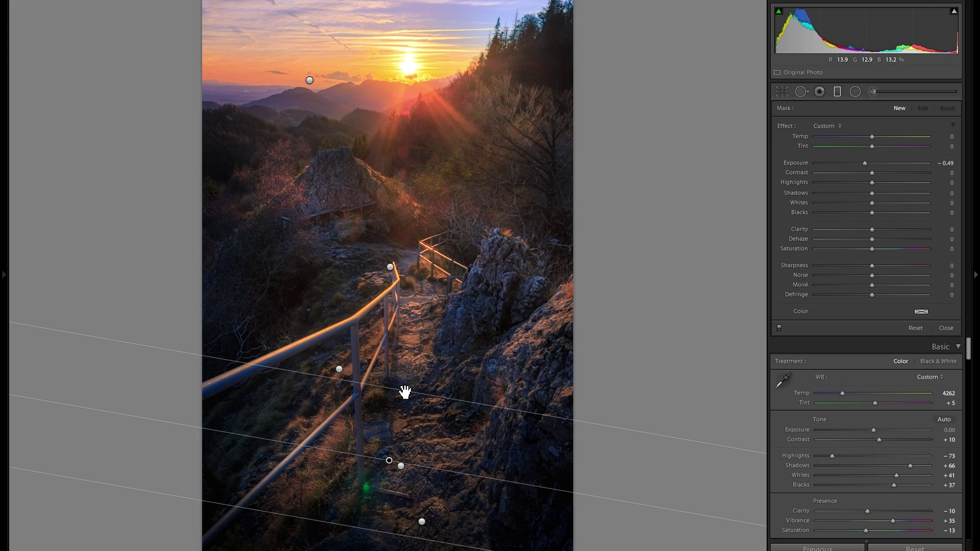
{"action": "left_click", "coordinate": [393, 522]}
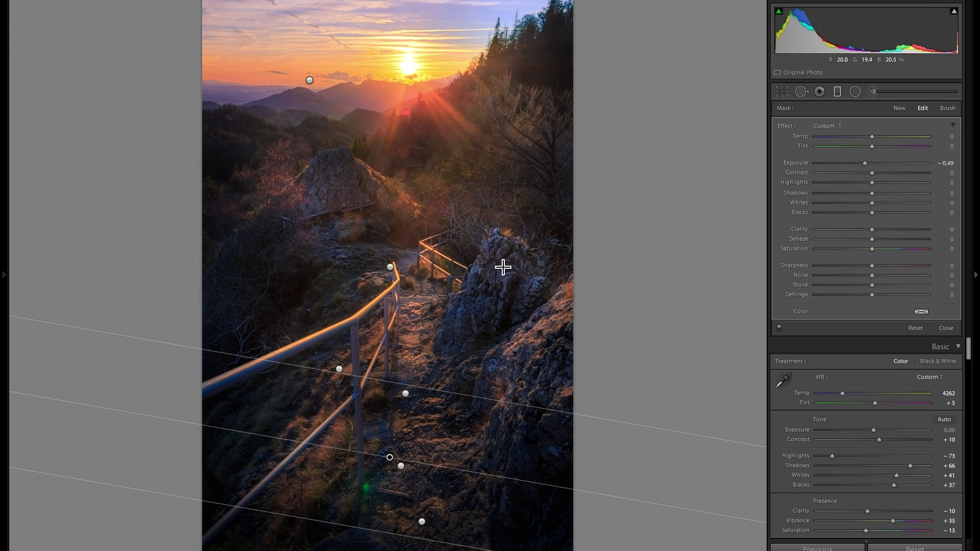
{"action": "key", "text": "m"}
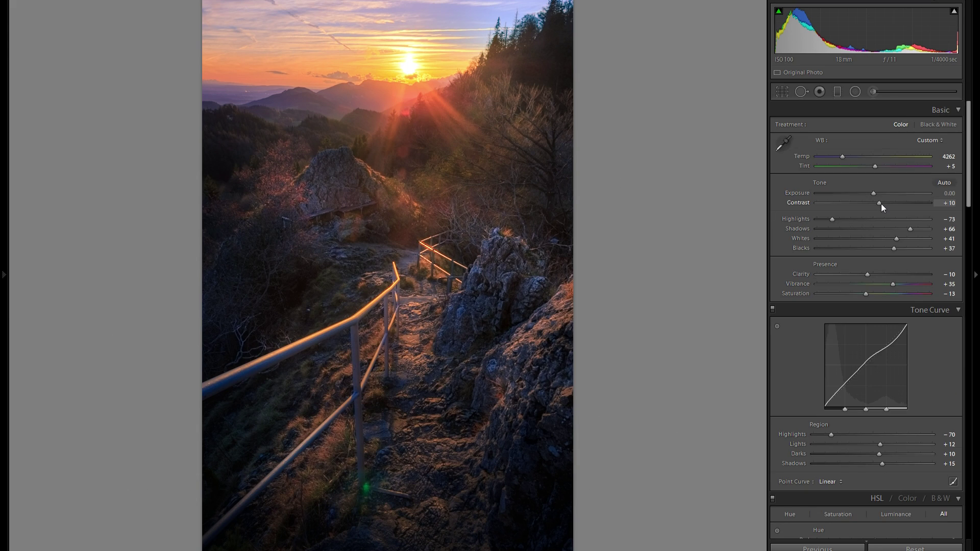
Set the overall Contrast to +5, the tone curve Shadows to +24 and the Blacks to +20
{"action": "left_click_drag", "start_coordinate": [879, 204], "coordinate": [877, 204]}
{"action": "scroll", "coordinate": [893, 316], "scroll_direction": "down", "scroll_amount": 3}
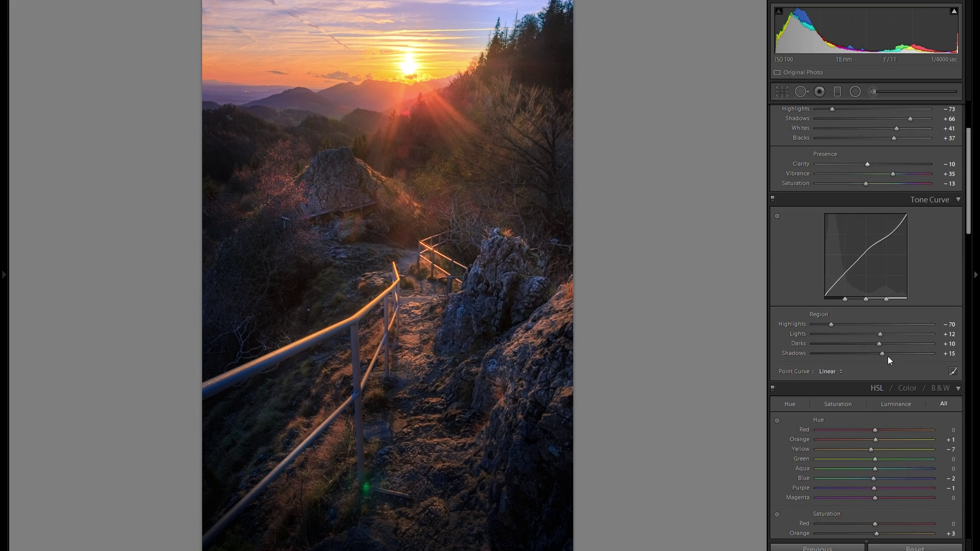
{"action": "left_click_drag", "start_coordinate": [883, 354], "coordinate": [888, 353]}
{"action": "scroll", "coordinate": [890, 353], "scroll_direction": "up", "scroll_amount": 3}
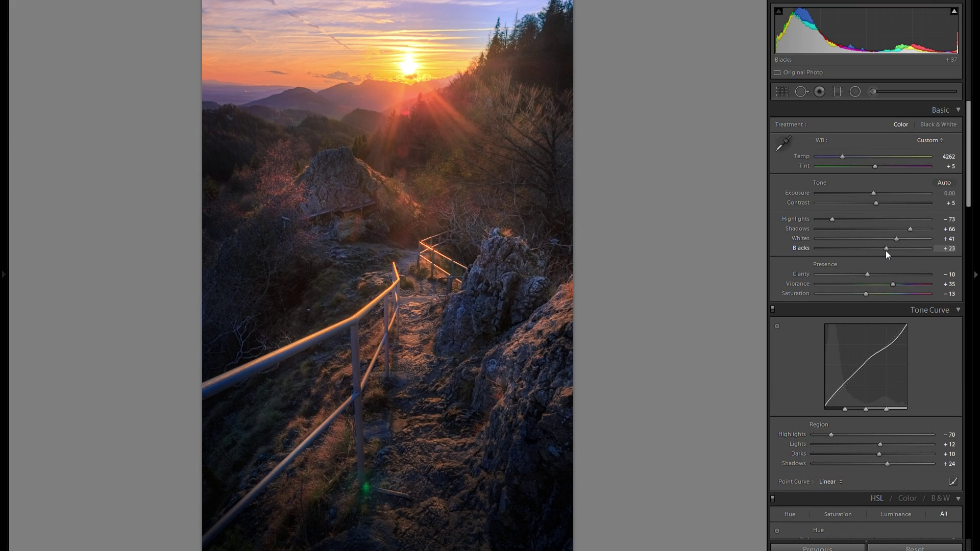
{"action": "left_click_drag", "start_coordinate": [885, 251], "coordinate": [885, 251]}
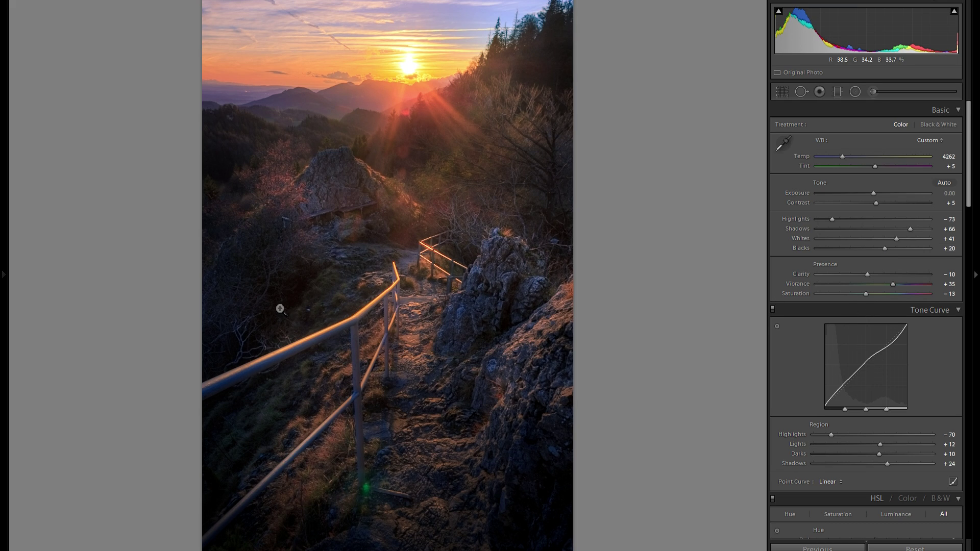
Compare the original import state in the edit history with the finished edit, returning to the latest state
{"action": "mouse_move", "coordinate": [7, 200]}
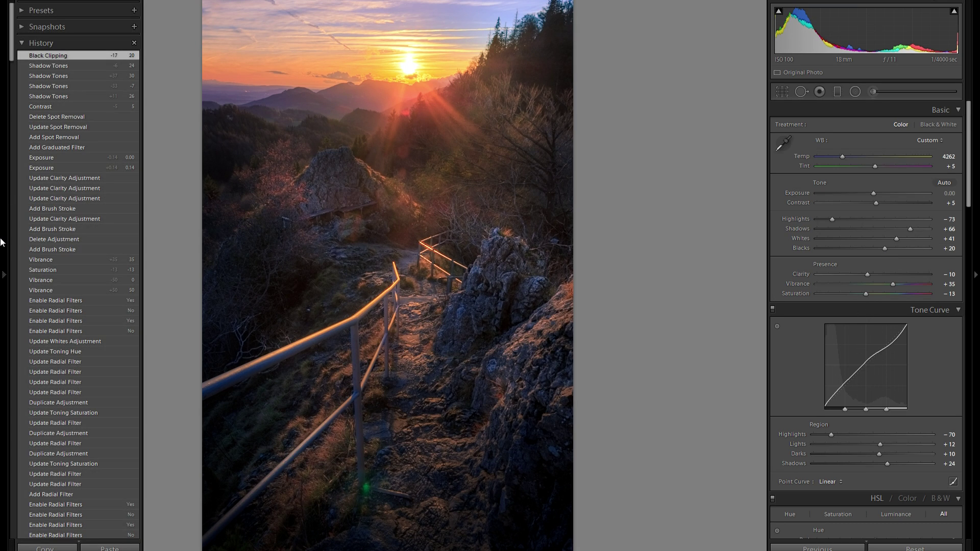
{"action": "left_click", "coordinate": [3, 241]}
{"action": "scroll", "coordinate": [86, 292], "scroll_direction": "down", "scroll_amount": 20}
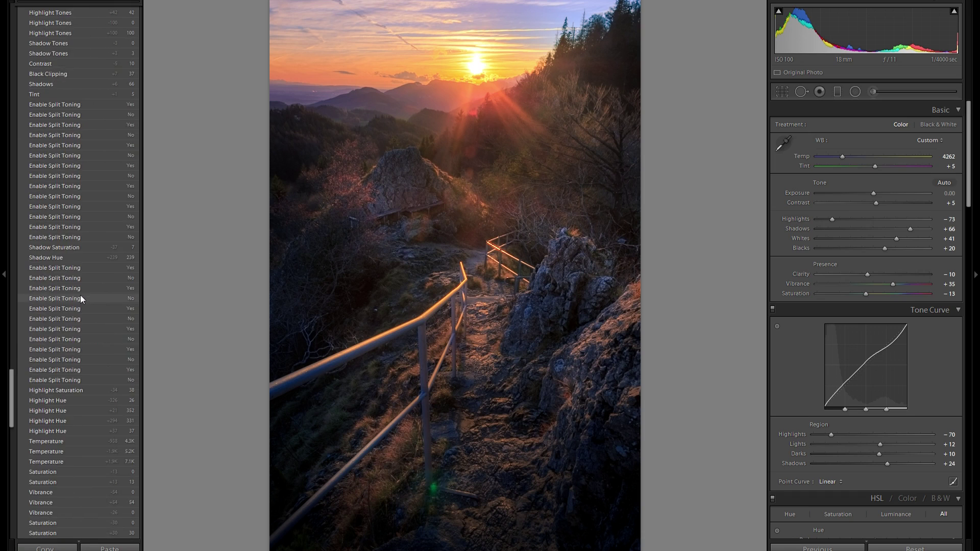
{"action": "right_click", "coordinate": [84, 512]}
{"action": "left_click", "coordinate": [75, 513]}
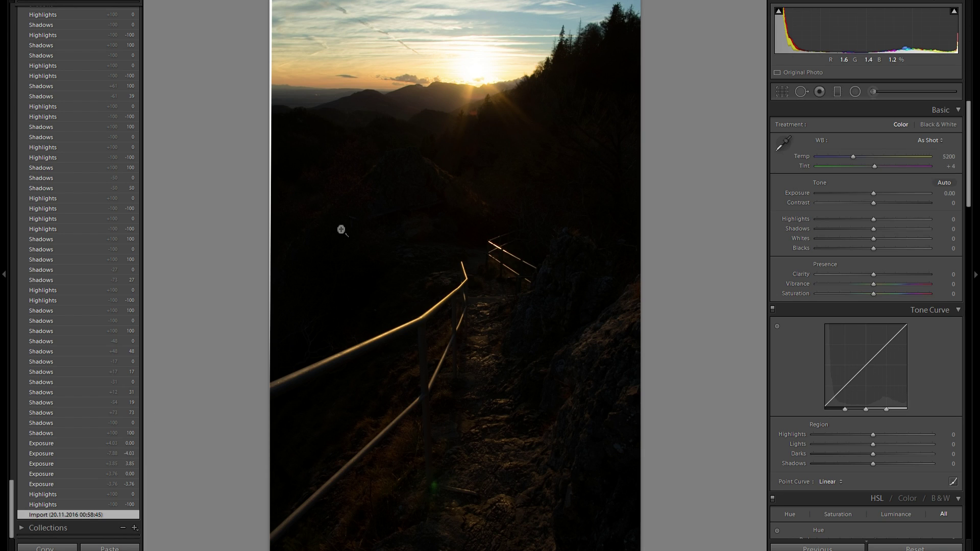
{"action": "scroll", "coordinate": [72, 342], "scroll_direction": "up", "scroll_amount": 15}
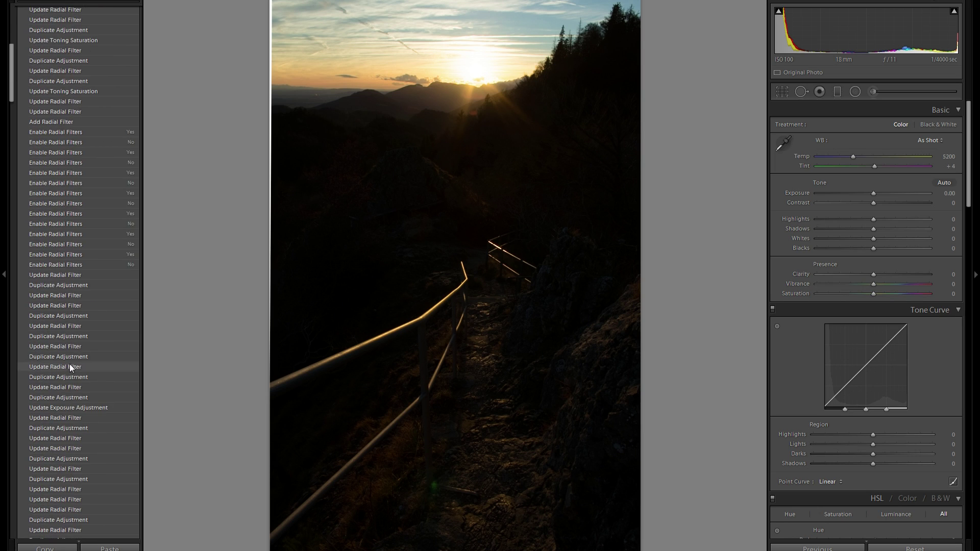
{"action": "scroll", "coordinate": [71, 366], "scroll_direction": "up", "scroll_amount": 10}
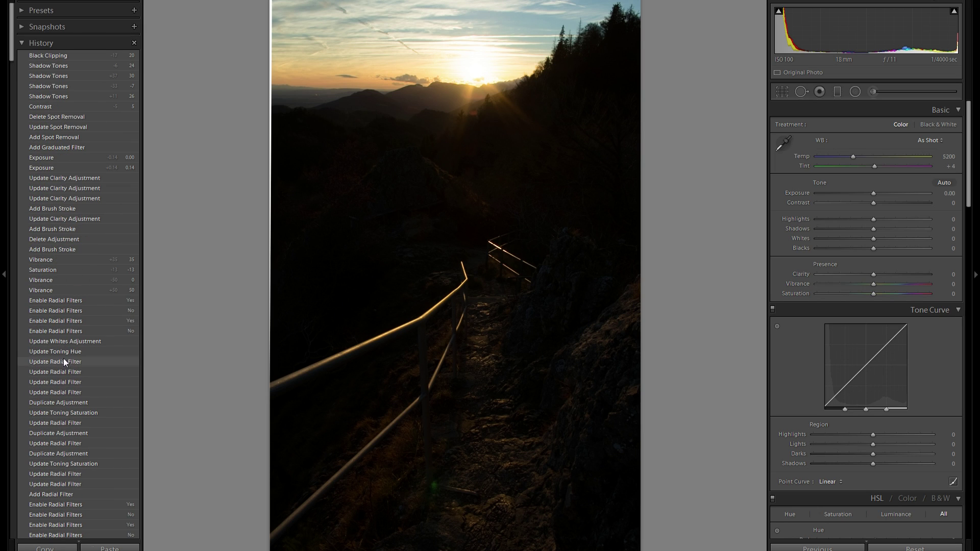
{"action": "left_click", "coordinate": [90, 52]}
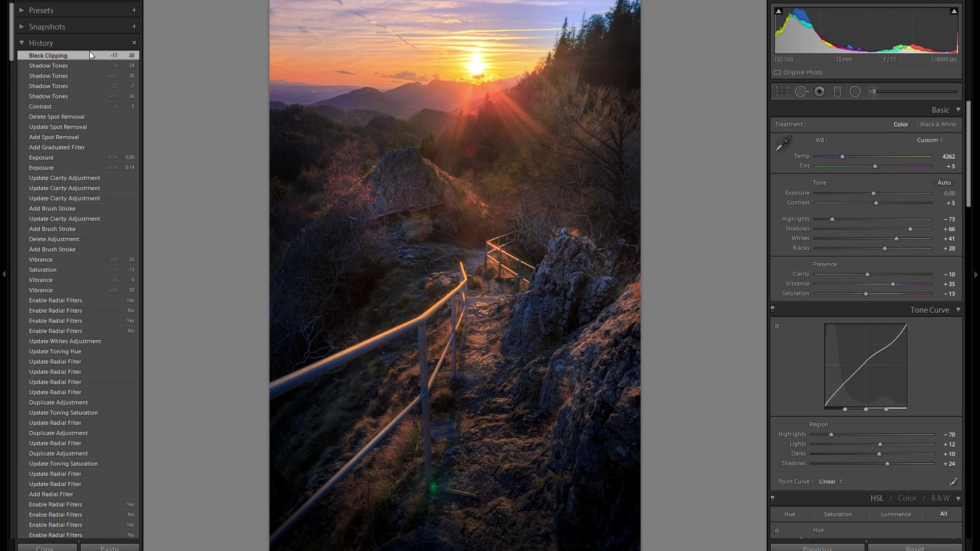
{"action": "left_click", "coordinate": [1, 162]}
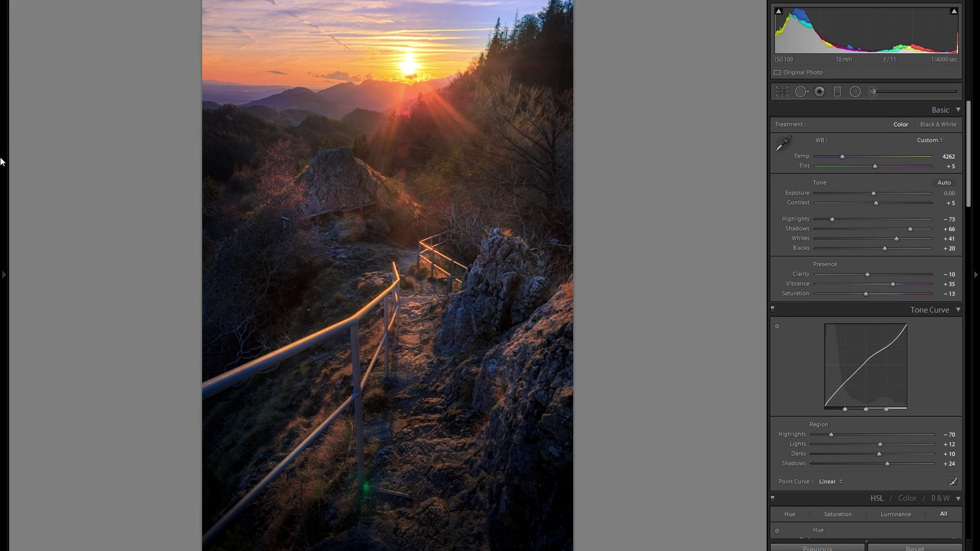